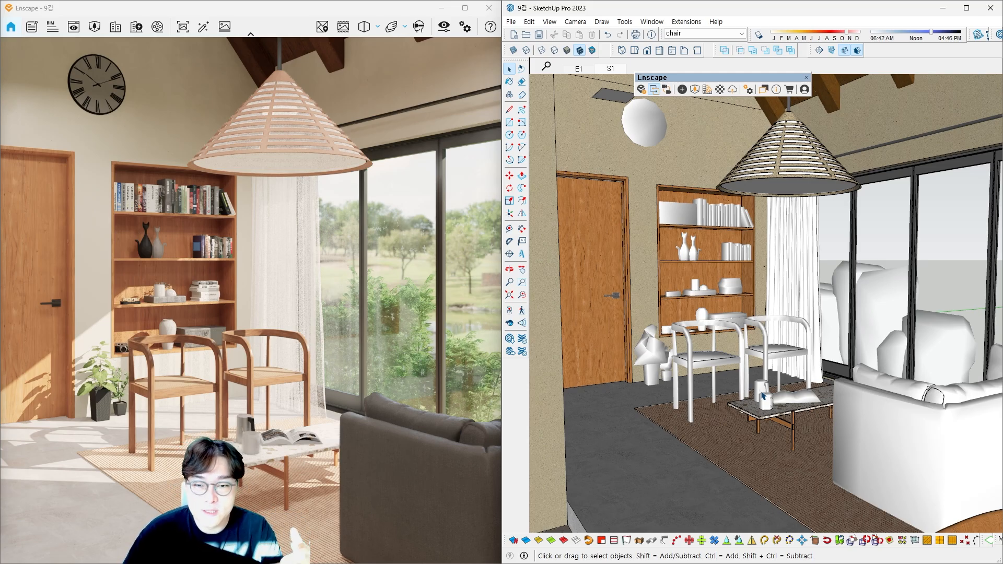
Recall the dining-room scene E1 and examine its composition around the table.
left_click(579, 69)
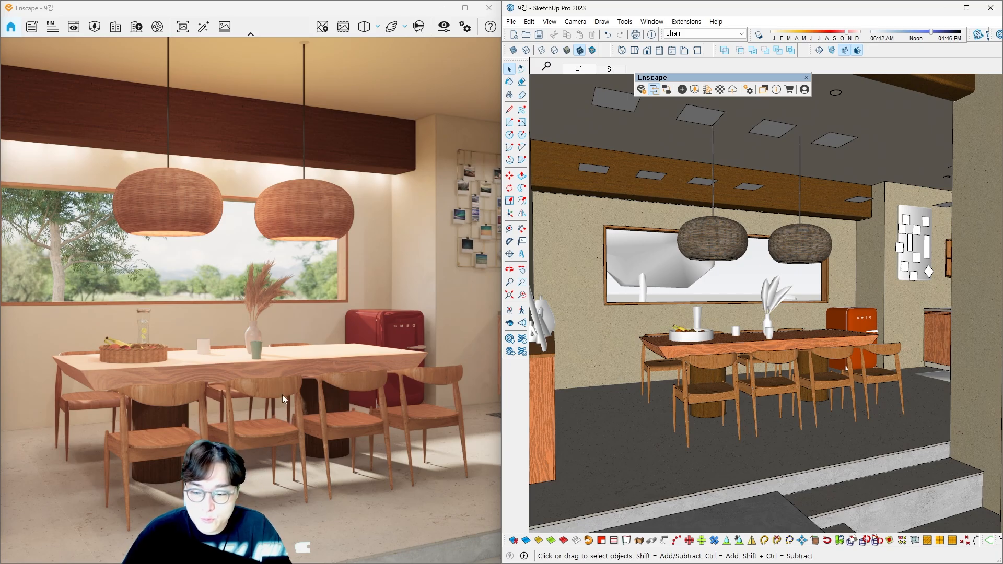
mouse_move(277, 444)
left_mouse_down()
mouse_move(277, 337)
mouse_move(260, 328)
left_mouse_up()
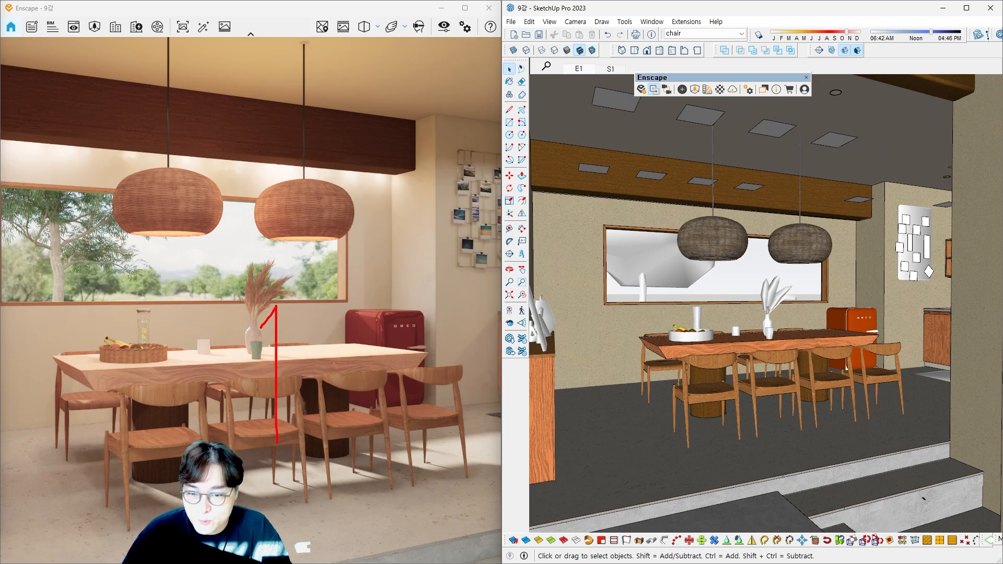
mouse_move(379, 396)
left_mouse_down()
mouse_move(310, 423)
mouse_move(348, 397)
mouse_move(291, 403)
left_mouse_up()
left_click_drag(357, 341, 371, 331)
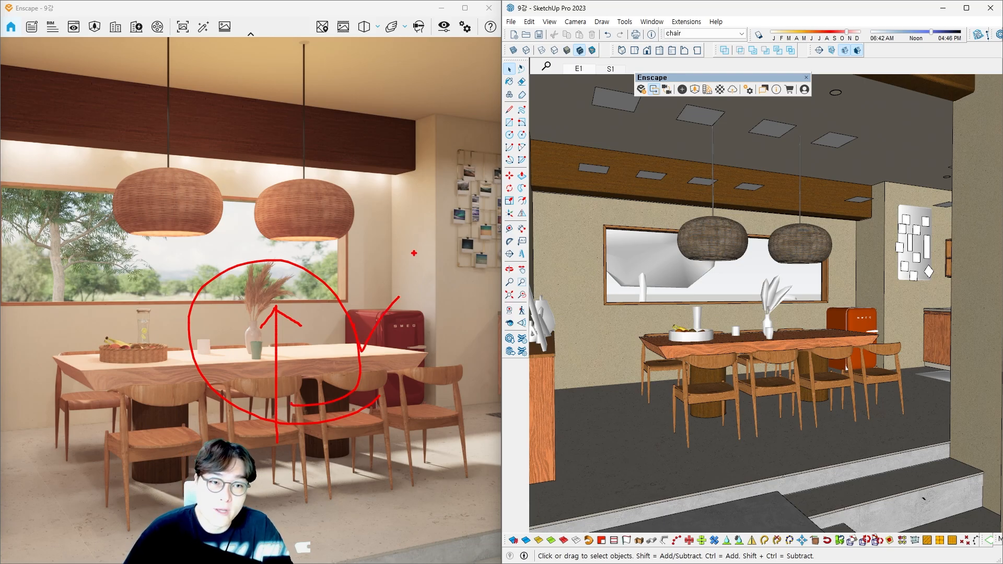
key("Escape")
Recall the living-room scene S1 and examine how the chairs, coffee table and curtain are composed.
left_click(612, 69)
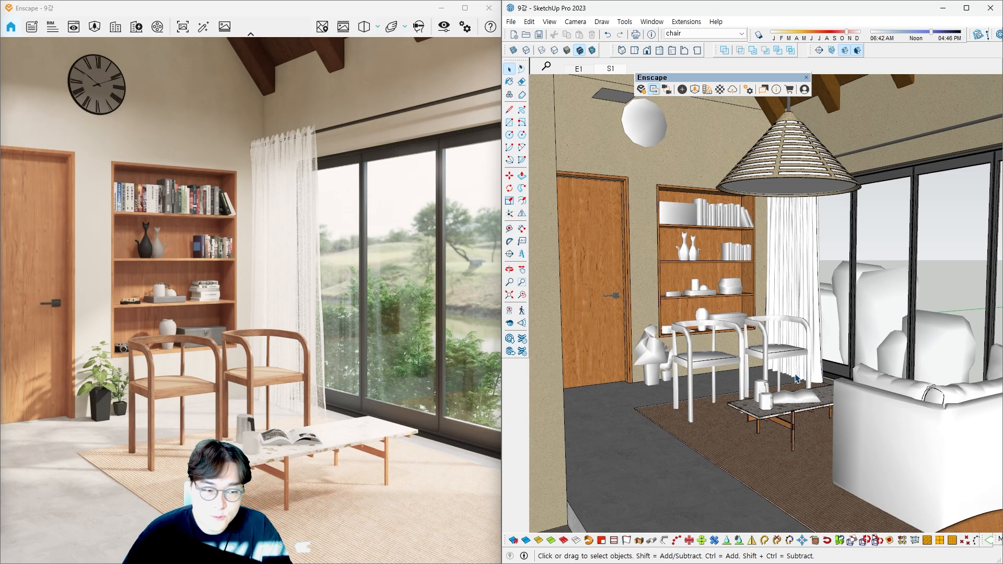
mouse_move(768, 477)
left_mouse_down()
mouse_move(777, 339)
mouse_move(761, 356)
mouse_move(798, 367)
left_mouse_up()
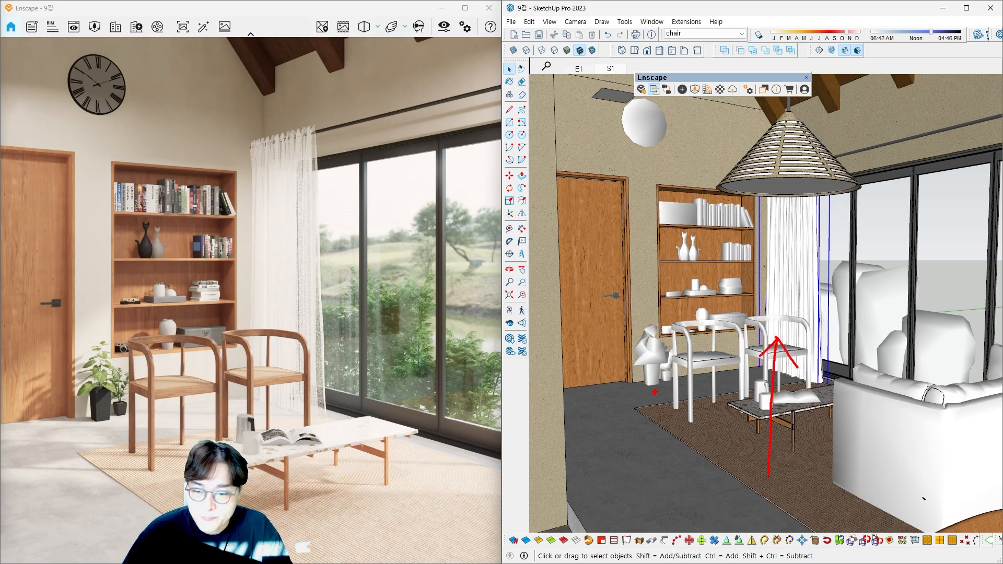
left_click_drag(91, 418, 193, 404)
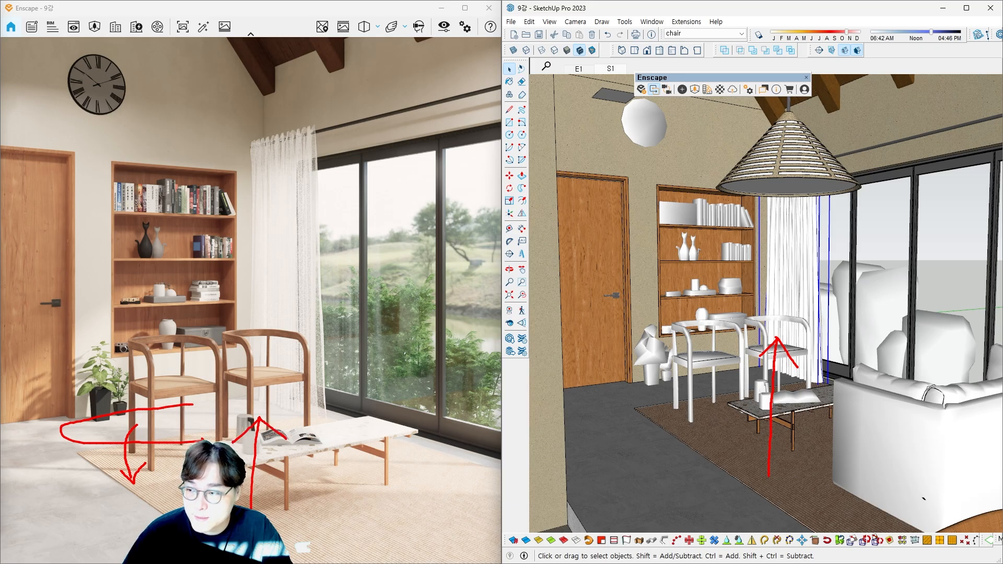
key("Escape")
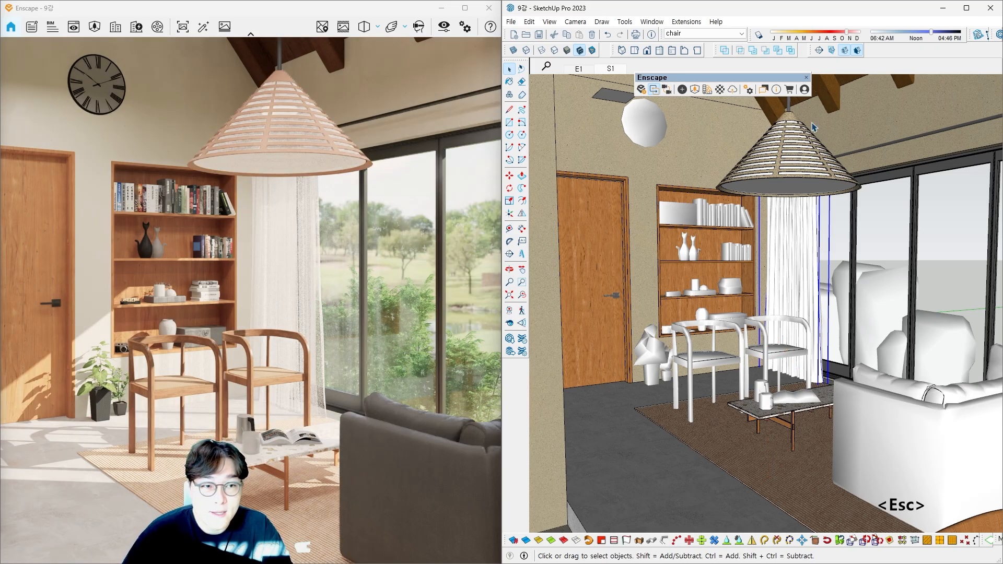
left_click(610, 71)
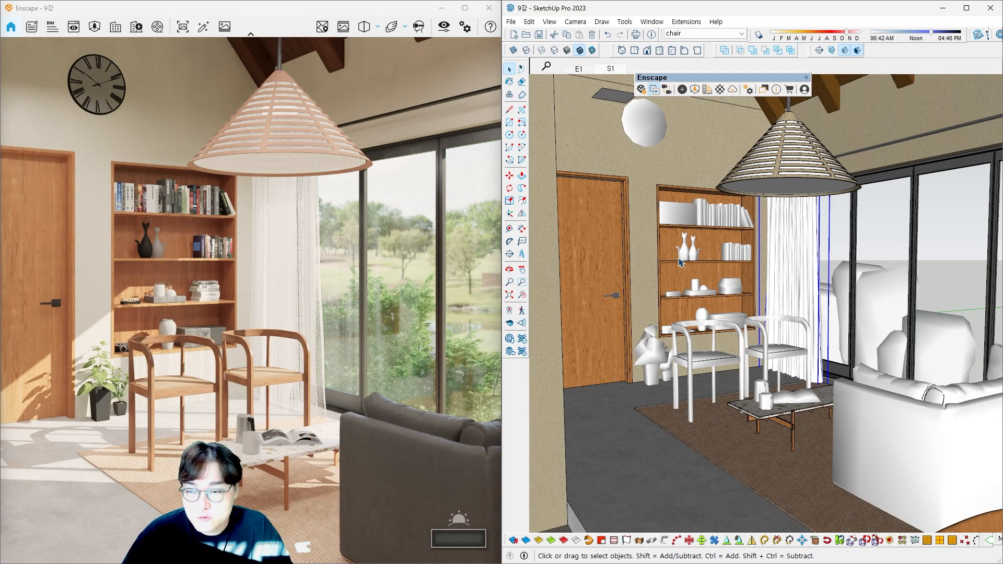
Bring the sideboard décor into close view, select the picture panel, diffuser and figurine in turn, and synchronize the render view.
mouse_move(734, 346)
middle_mouse_down("shift")
mouse_move(682, 387)
mouse_move(677, 401)
mouse_move(702, 416)
mouse_move(687, 383)
middle_mouse_up("shift")
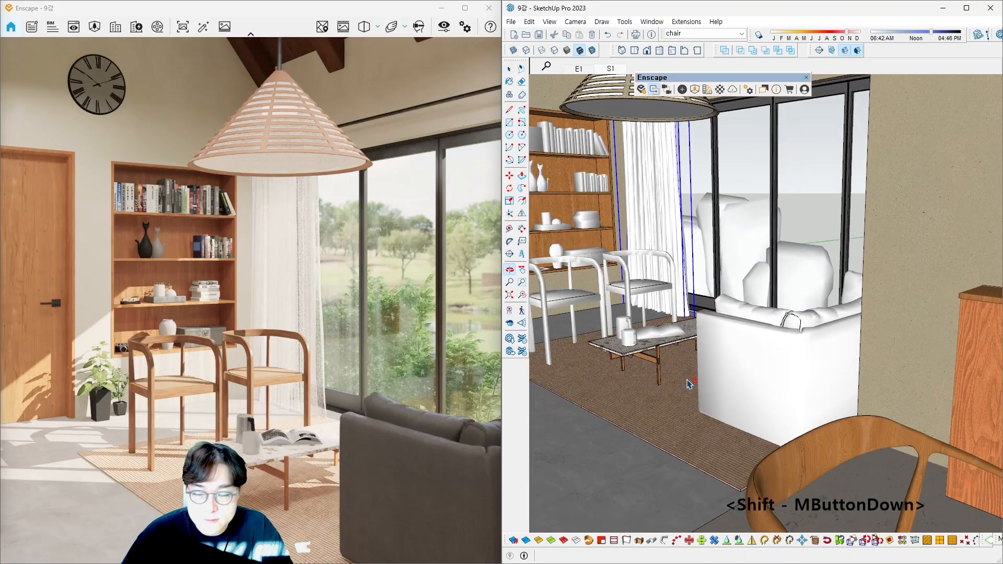
mouse_move(742, 414)
middle_mouse_down("shift")
mouse_move(667, 402)
mouse_move(684, 363)
middle_mouse_up("shift")
scroll(690, 400, "down", 2)
mouse_move(714, 401)
middle_mouse_down("shift")
mouse_move(687, 364)
mouse_move(691, 391)
middle_mouse_up("shift")
middle_click_drag(768, 280, 741, 364, "shift")
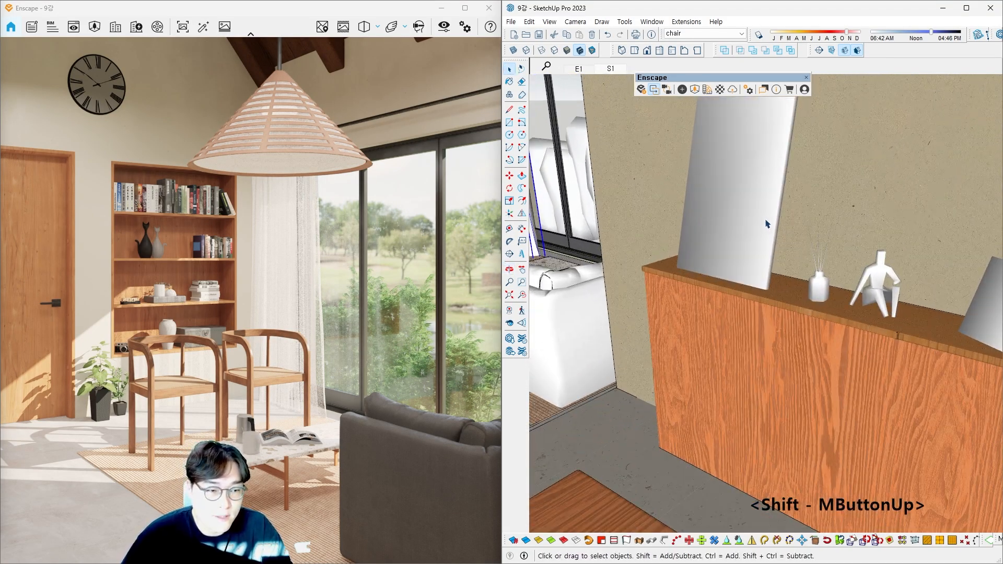
left_click(765, 215)
mouse_move(764, 209)
middle_mouse_down("shift")
mouse_move(722, 309)
mouse_move(746, 317)
mouse_move(743, 294)
middle_mouse_up("shift")
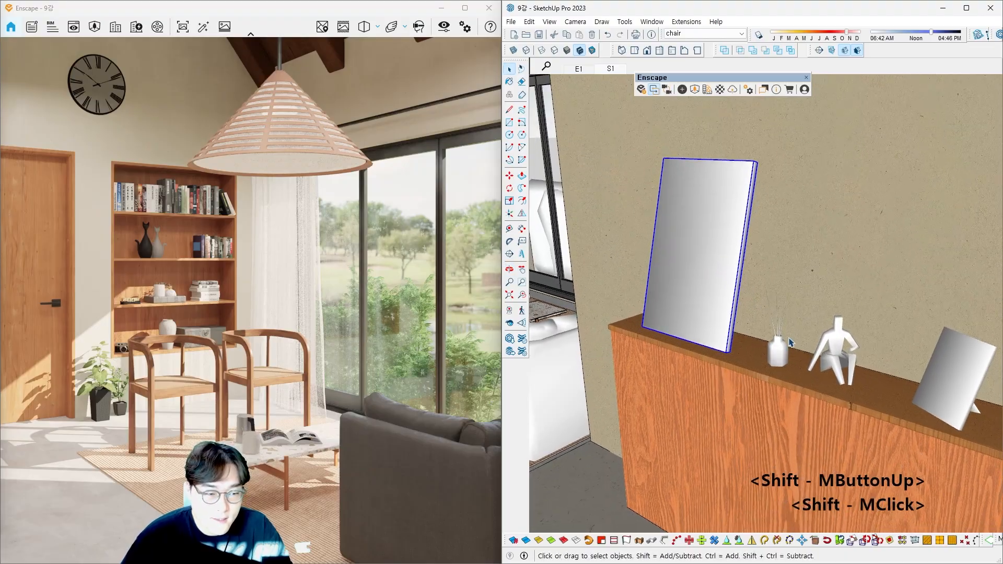
scroll(781, 352, "up", 1)
left_click(781, 352)
middle_click_drag(840, 346, 816, 355, "shift")
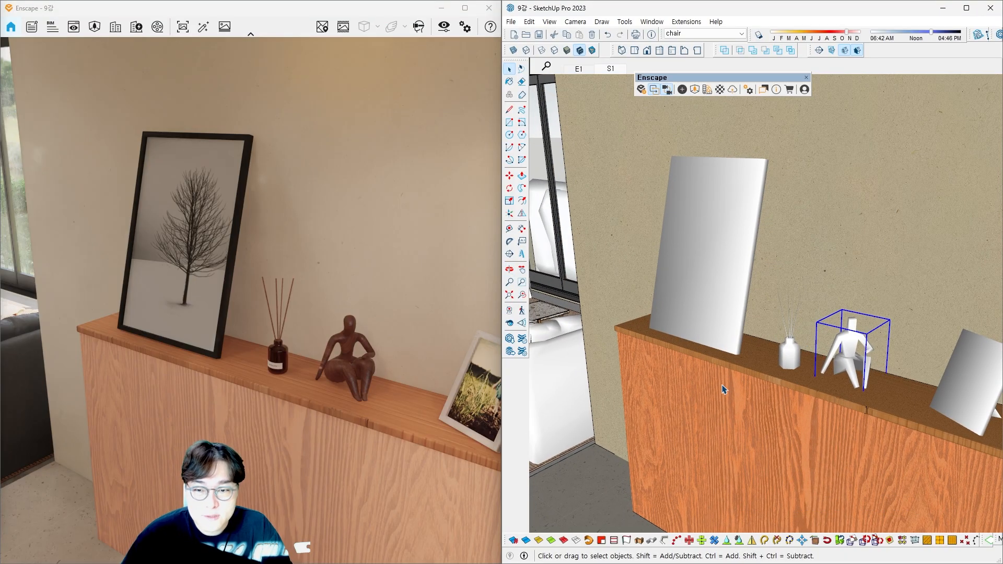
Compare frontal and oblique close-ups of the framed picture on the sideboard, and return to scene S1.
mouse_move(722, 389)
middle_mouse_down("shift")
mouse_move(830, 390)
mouse_move(999, 369)
middle_mouse_up("shift")
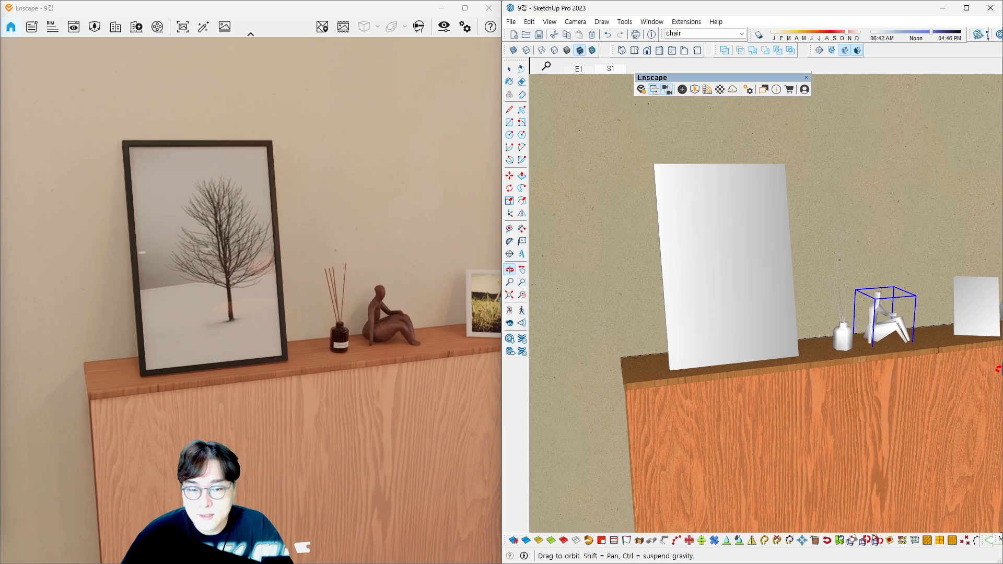
mouse_move(873, 376)
middle_mouse_down("shift")
mouse_move(836, 371)
mouse_move(832, 393)
mouse_move(620, 392)
middle_mouse_up("shift")
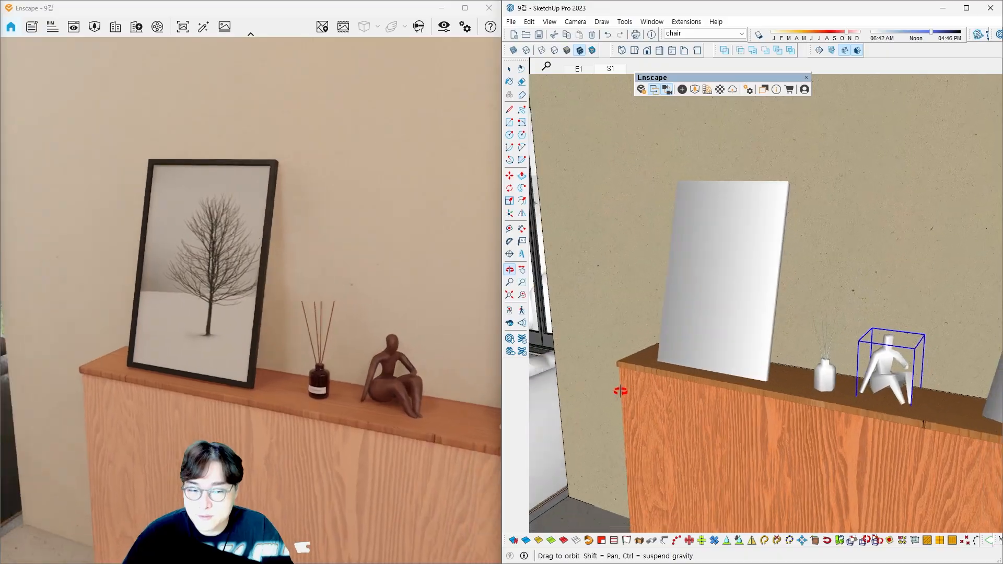
mouse_move(717, 401)
middle_mouse_down("shift")
mouse_move(757, 412)
mouse_move(686, 388)
mouse_move(756, 386)
middle_mouse_up("shift")
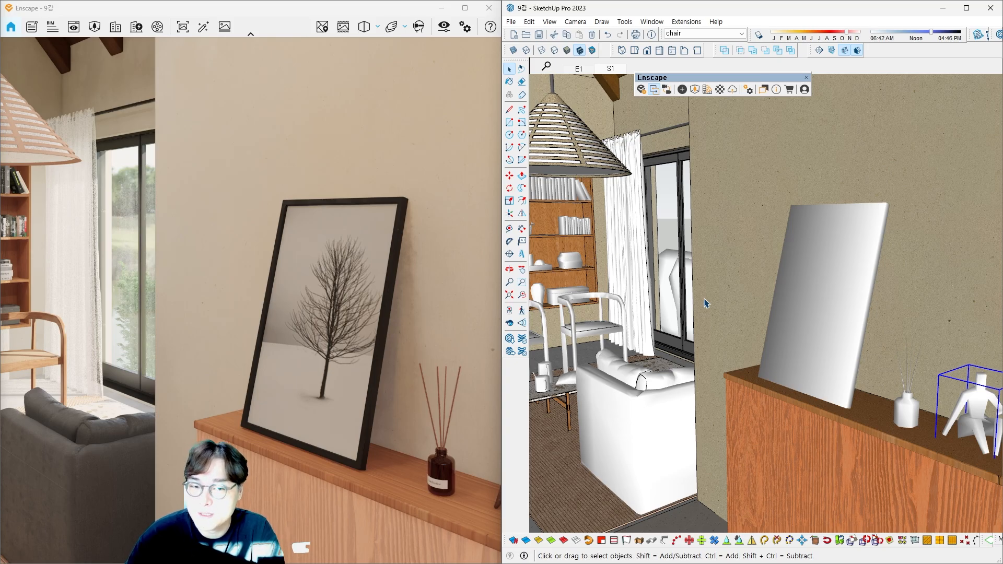
left_click(578, 69)
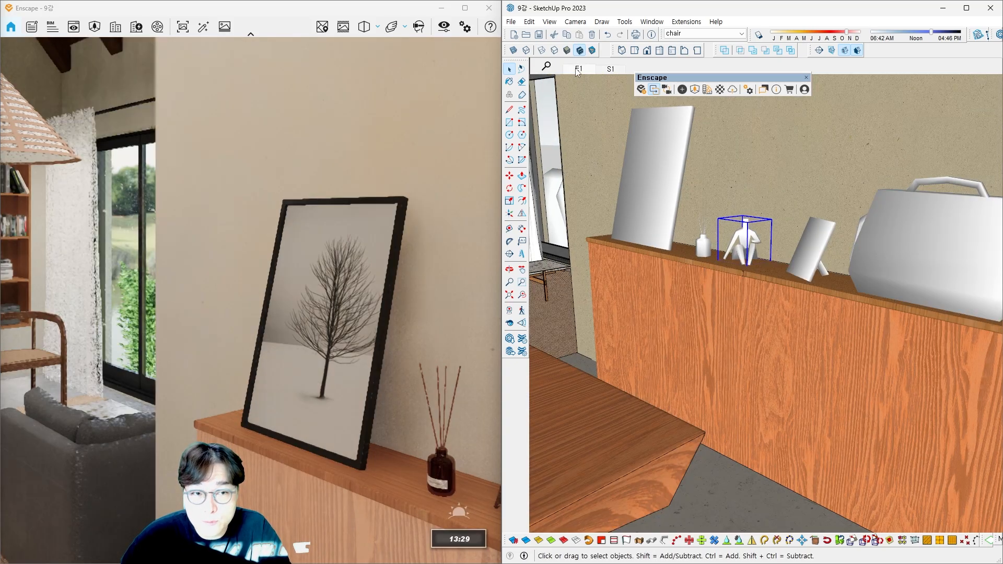
left_click(610, 69)
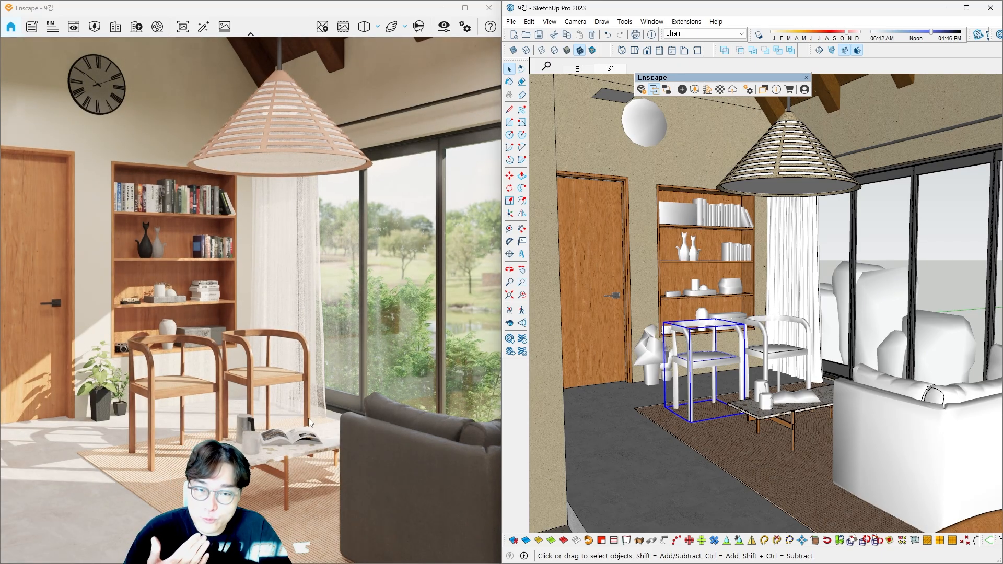
Move the camera from scene S1 to the sideboard by the wall and turn on render view synchronization.
scroll(732, 282, "down", 5)
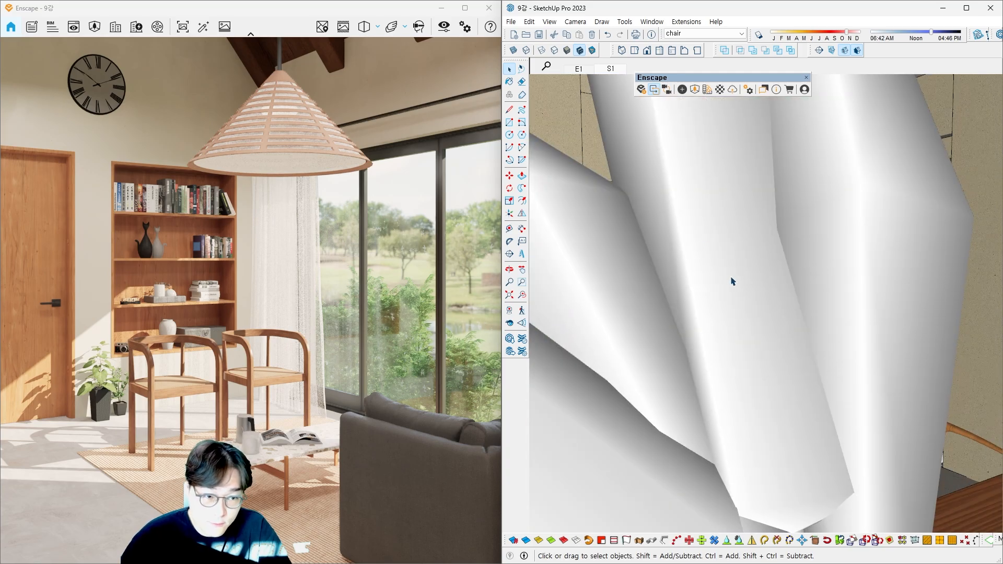
mouse_move(732, 282)
middle_mouse_down("shift")
mouse_move(656, 282)
mouse_move(682, 267)
mouse_move(842, 396)
mouse_move(601, 179)
middle_mouse_up("shift")
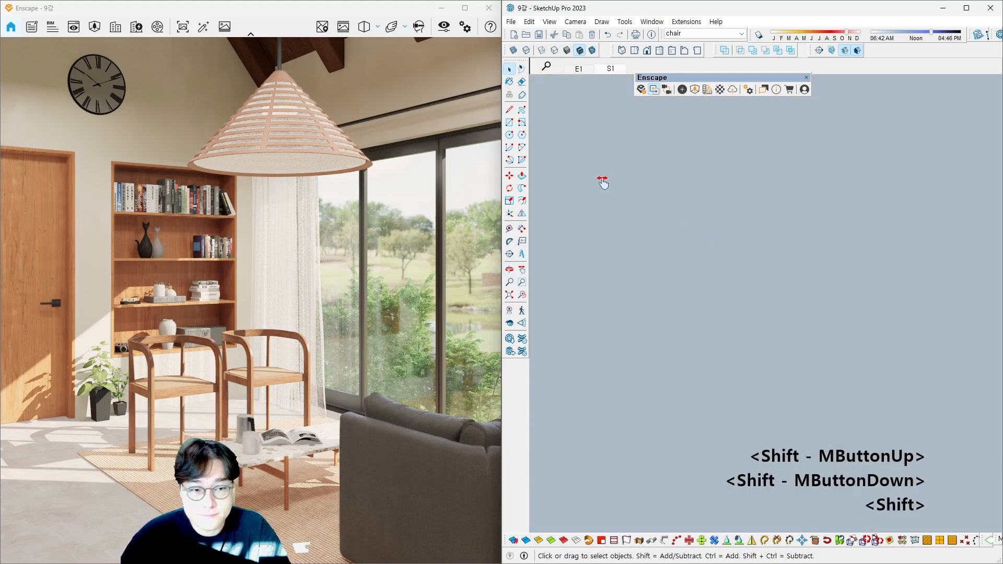
key("h")
middle_click_drag(590, 220, 669, 277, "shift")
scroll(679, 279, "up", 2)
key("shift+h")
middle_click_drag(742, 309, 782, 321)
left_click(666, 89)
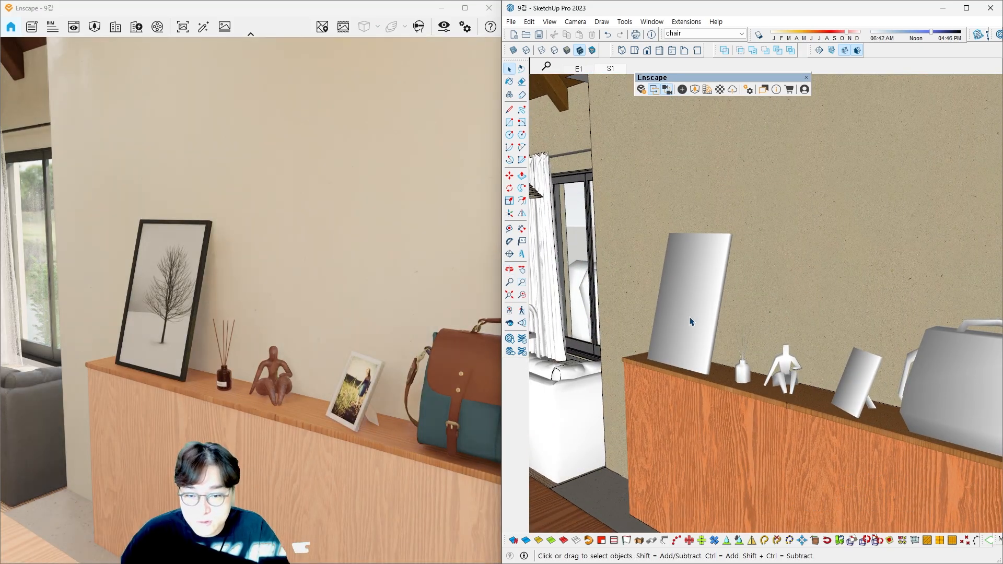
Frame an oblique close-up of the picture, diffuser and figurine with the living room behind, and turn off view synchronization.
middle_click_drag(722, 336, 746, 334, "shift")
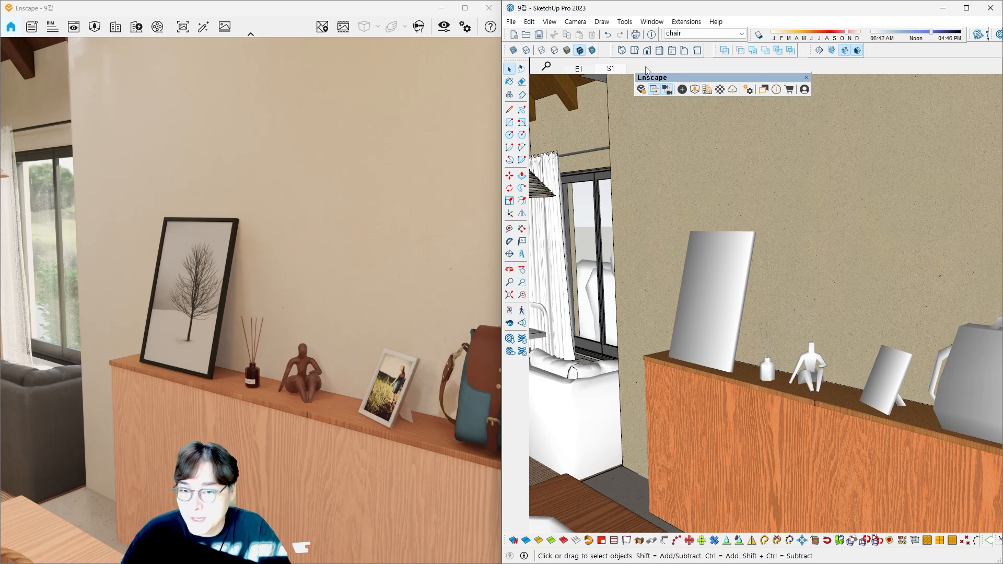
mouse_move(727, 298)
middle_mouse_down()
mouse_move(736, 295)
mouse_move(723, 289)
mouse_move(728, 306)
mouse_move(716, 298)
mouse_move(733, 312)
mouse_move(772, 310)
mouse_move(761, 315)
mouse_move(750, 314)
mouse_move(761, 295)
middle_mouse_up()
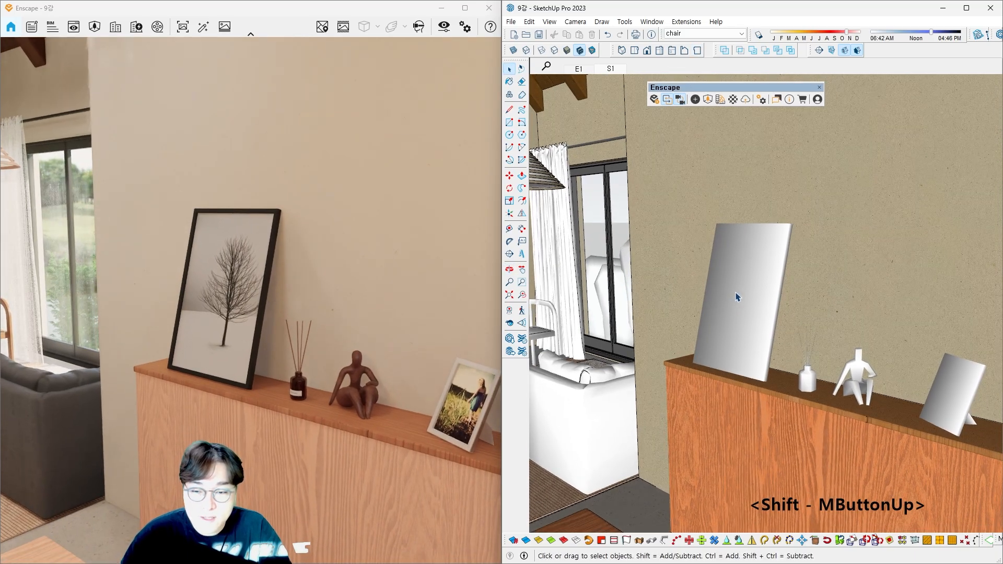
scroll(736, 295, "up", 2)
scroll(724, 301, "down", 1)
middle_click(730, 298, "shift")
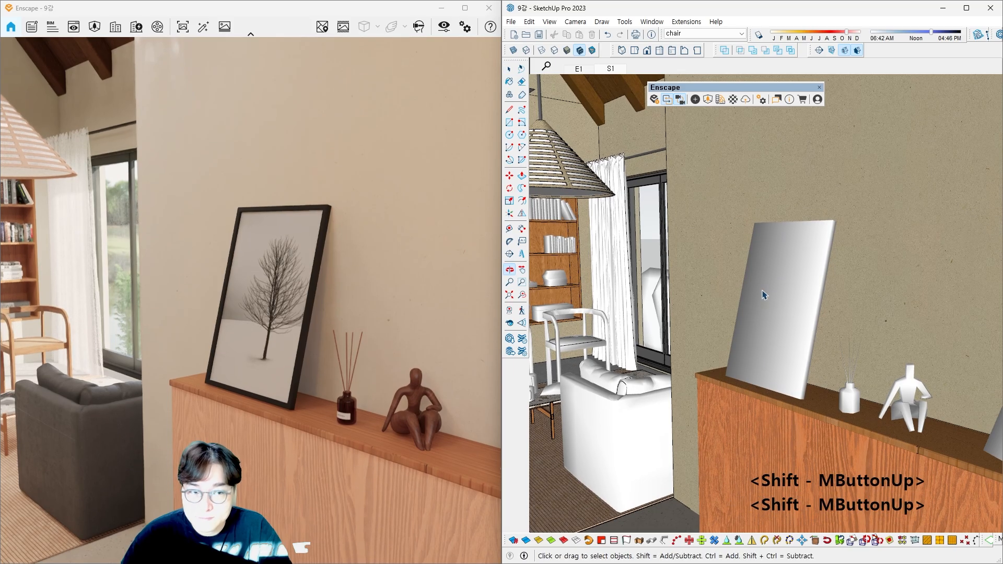
left_click(681, 100)
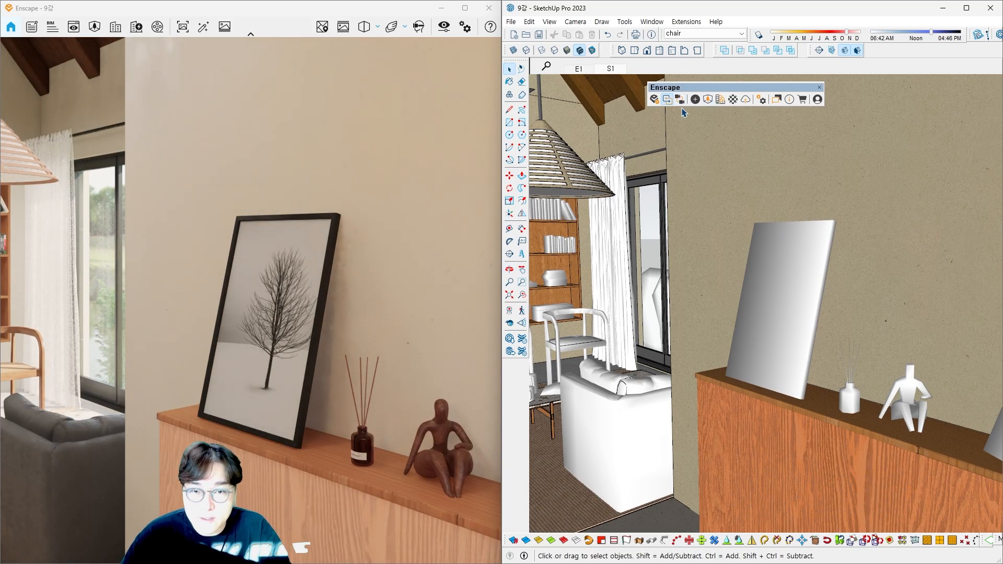
Duplicate the visual settings preset Setting1 as Setting3.
left_click(443, 27)
left_click_drag(290, 86, 733, 80)
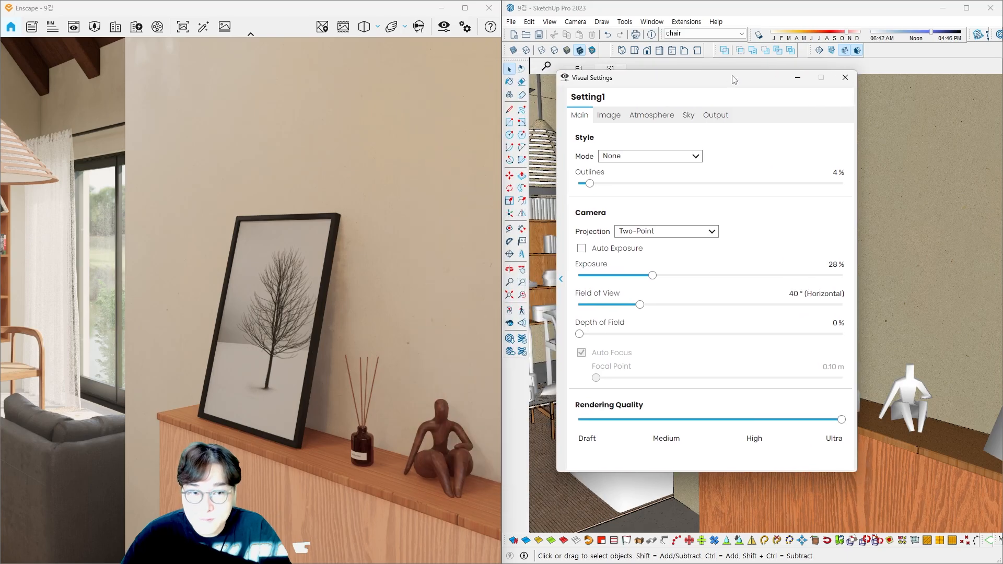
left_click(561, 280)
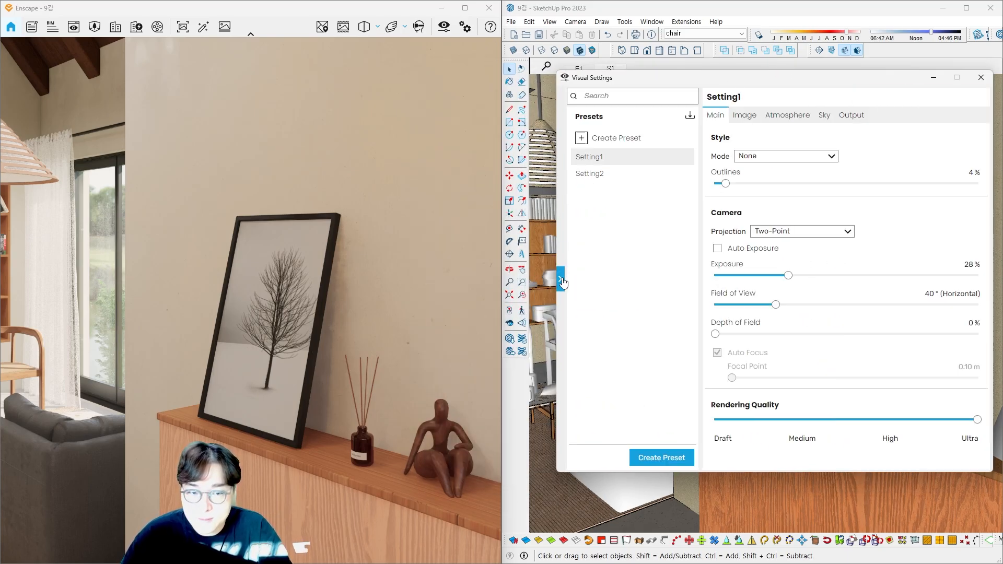
left_click(683, 159)
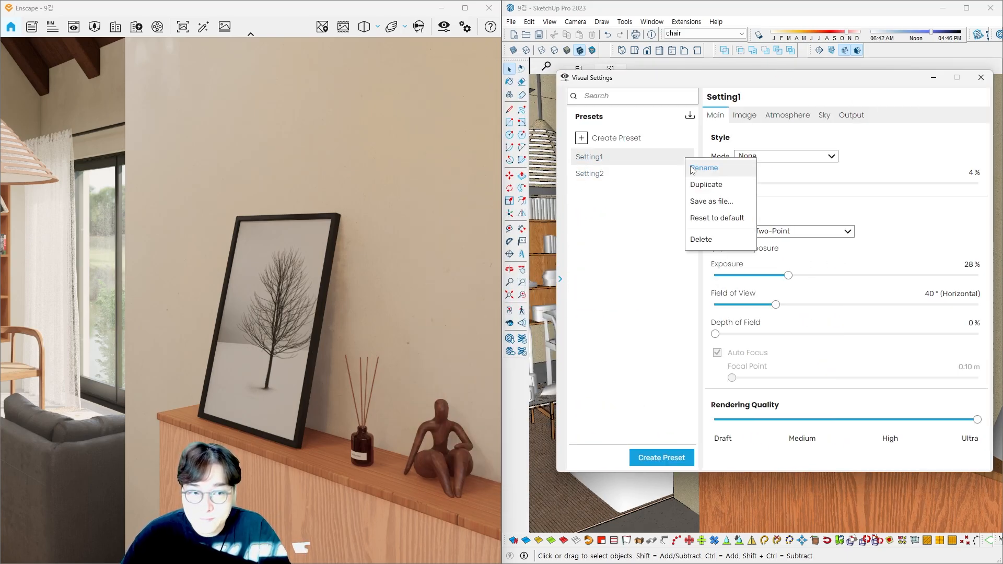
left_click(703, 183)
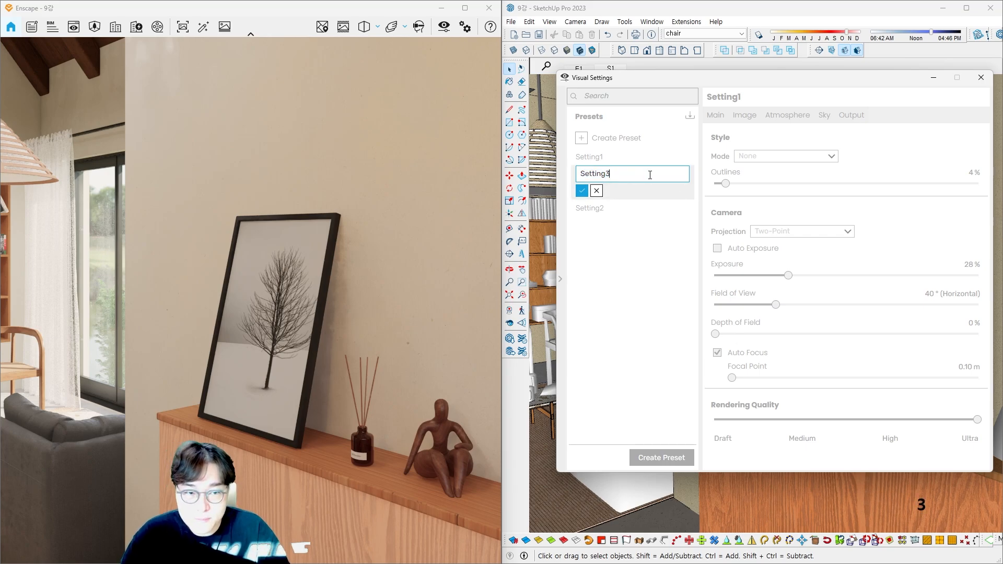
left_click(583, 191)
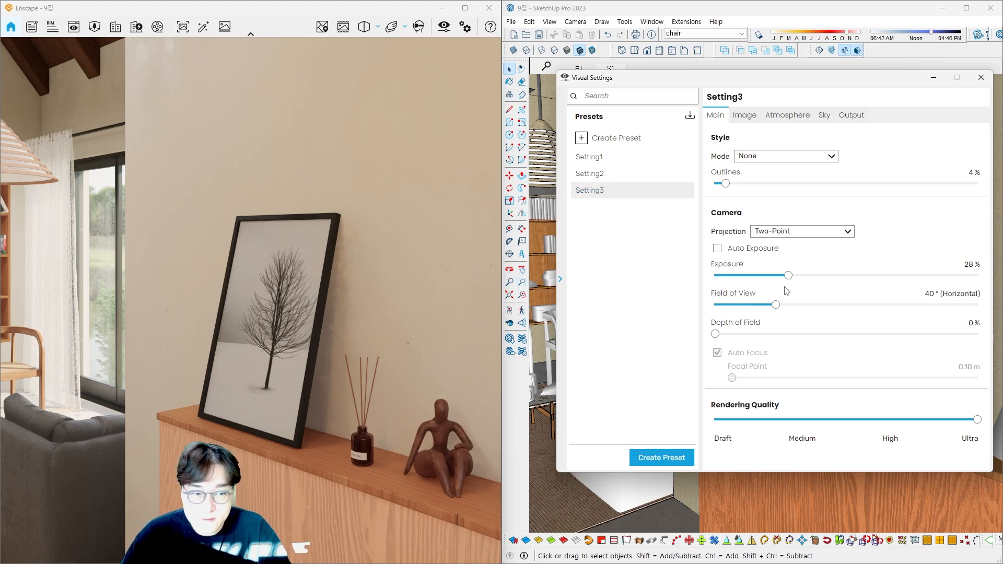
Set the exposure of Setting3 to 32% and its horizontal field of view to 29°.
left_click_drag(788, 278, 796, 278)
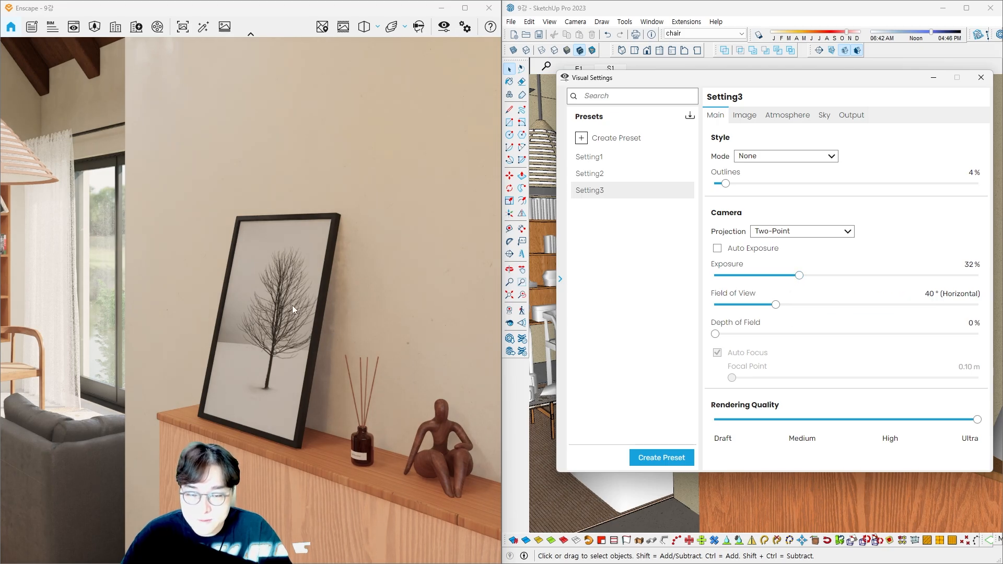
left_click_drag(776, 304, 753, 306)
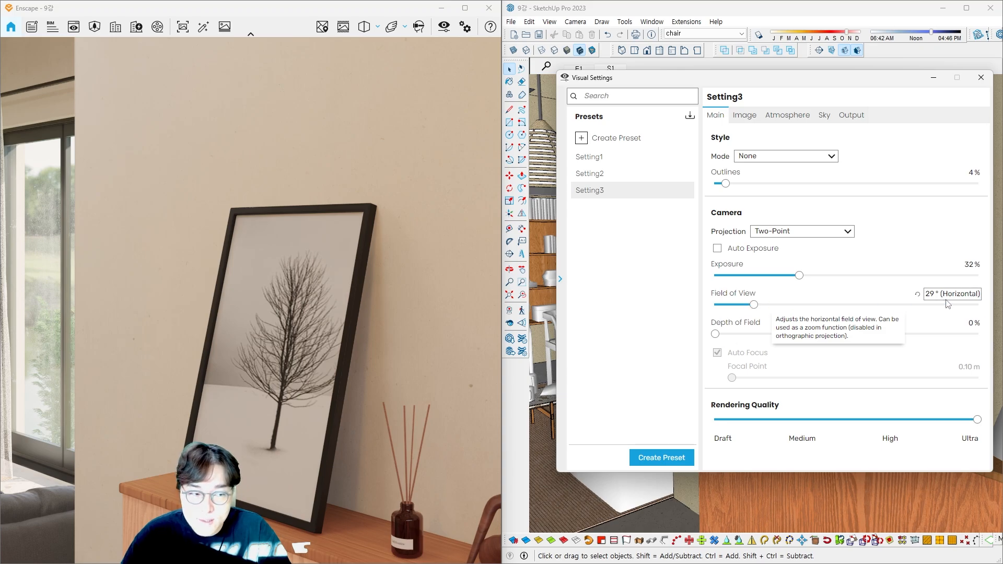
Pull the render camera back and adjust its height so the whole picture frame, diffuser and figurine fit in the shot.
left_click(359, 392)
key("s")
key("s")
key("q")
mouse_move(358, 391)
left_mouse_down()
mouse_move(365, 412)
mouse_move(350, 391)
left_mouse_up()
key("w")
key("s")
key("e")
key("d")
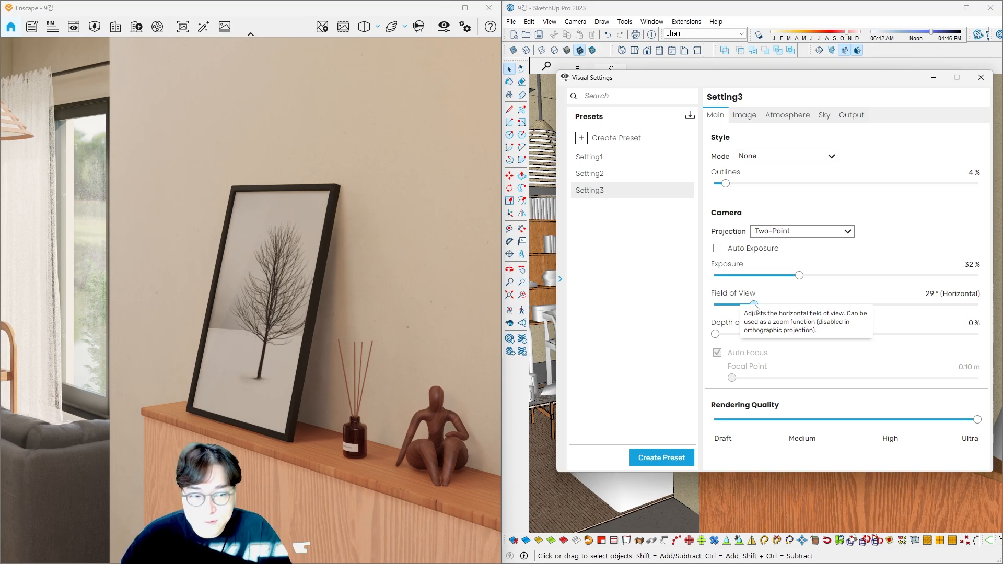
Set the horizontal field of view to 28° and fine-tune the render camera's distance and height around the sideboard décor.
left_click_drag(755, 305, 753, 305)
left_click(333, 352)
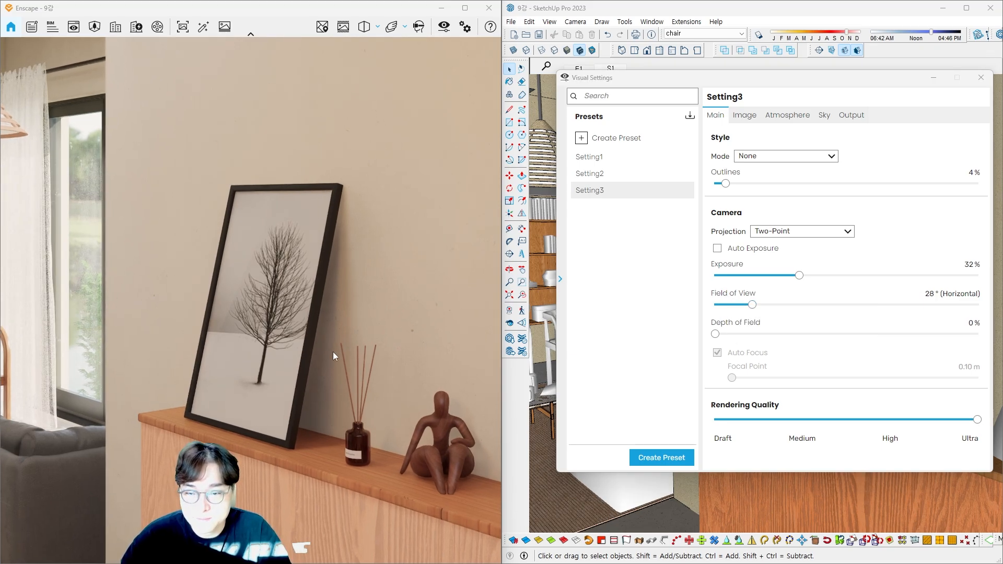
key("s")
key("q")
key("e")
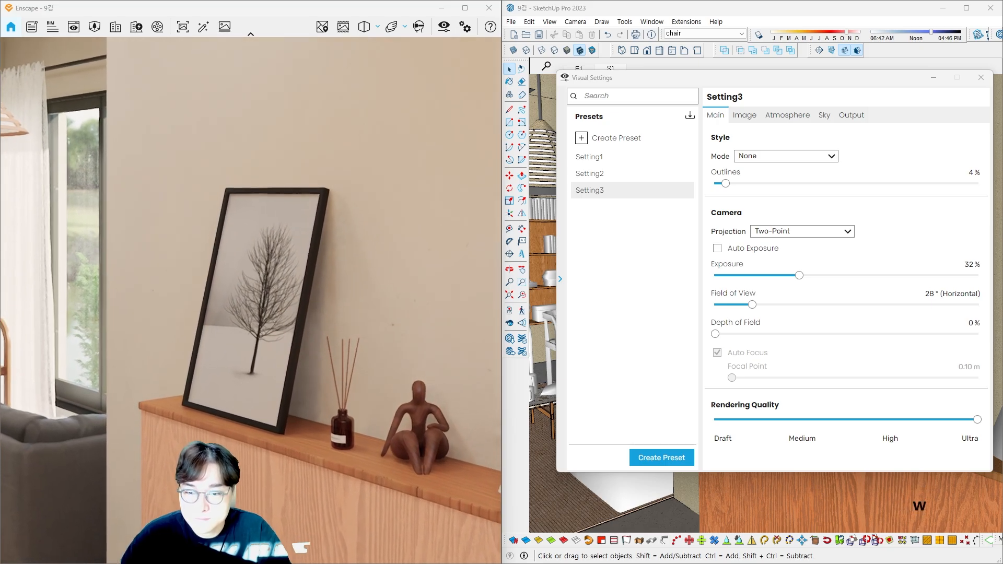
key("w")
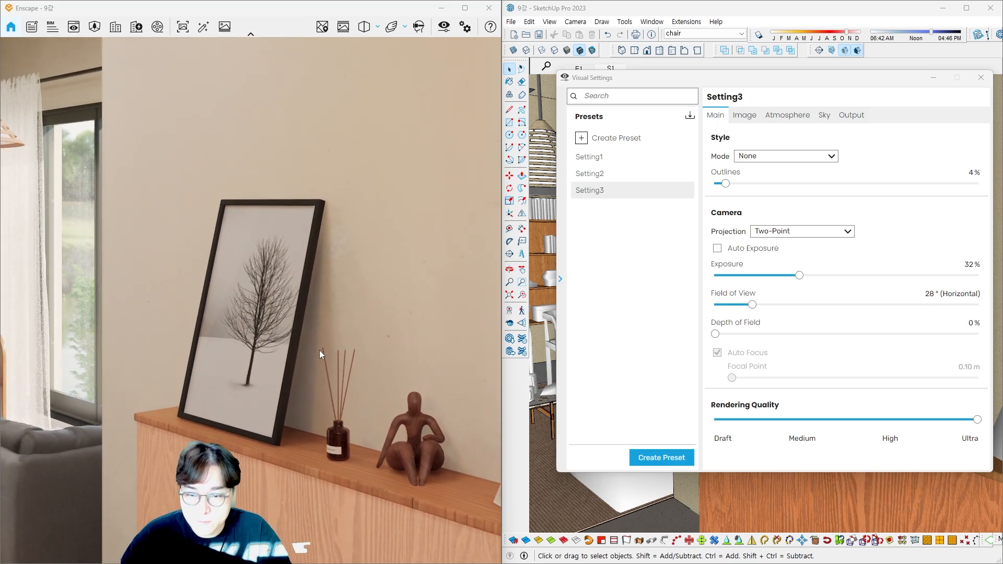
Set Setting3's highlights to 38%, shadows to 14%, saturation to 92% and color temperature to 4,351 K.
left_click(744, 116)
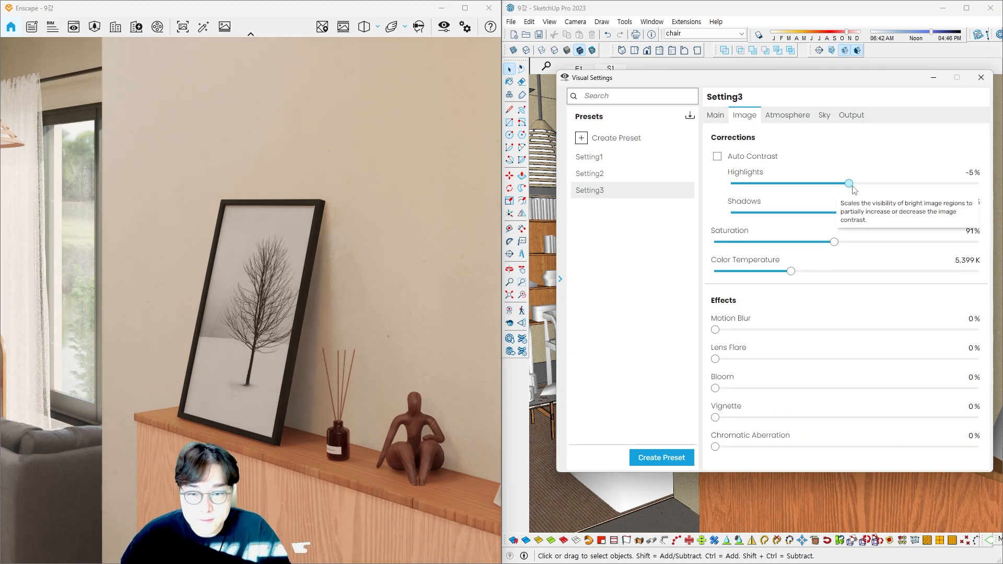
left_click_drag(834, 189, 927, 192)
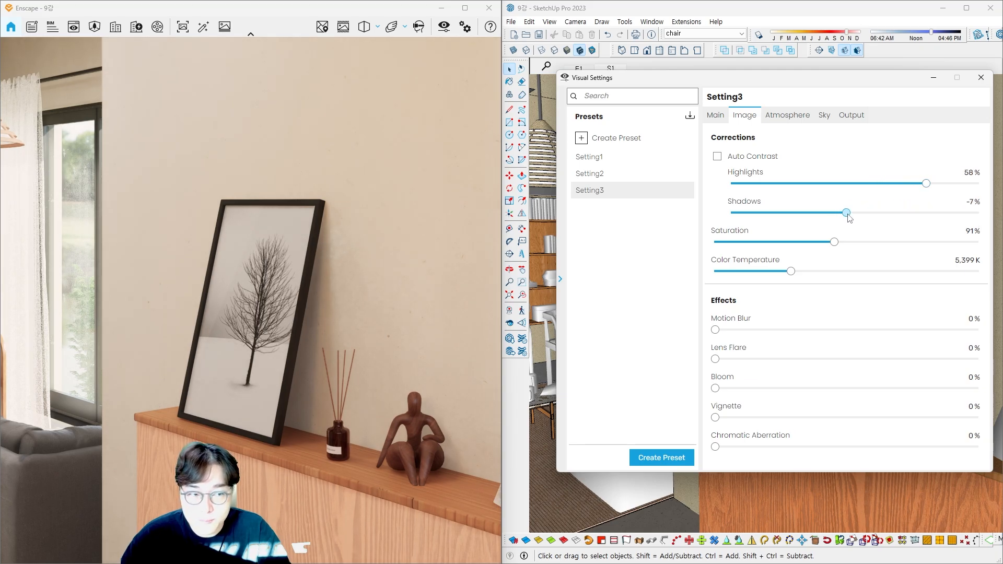
left_click_drag(843, 214, 870, 214)
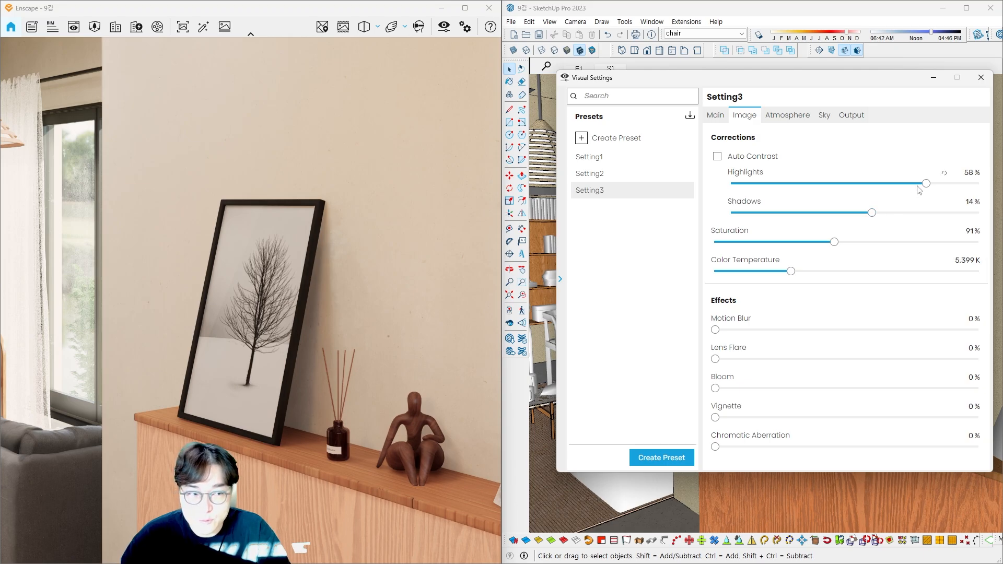
left_click_drag(925, 184, 902, 184)
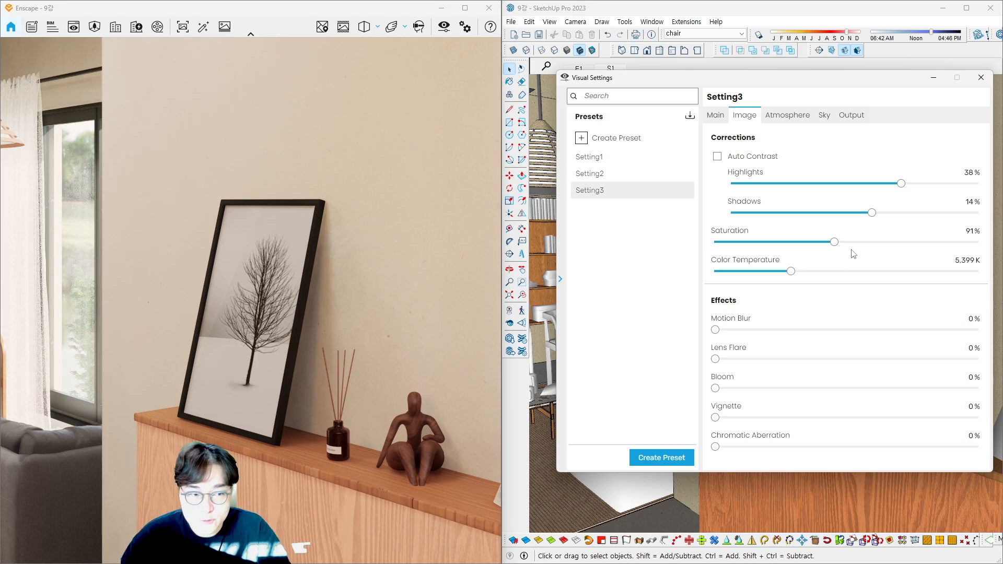
left_click_drag(835, 242, 772, 278)
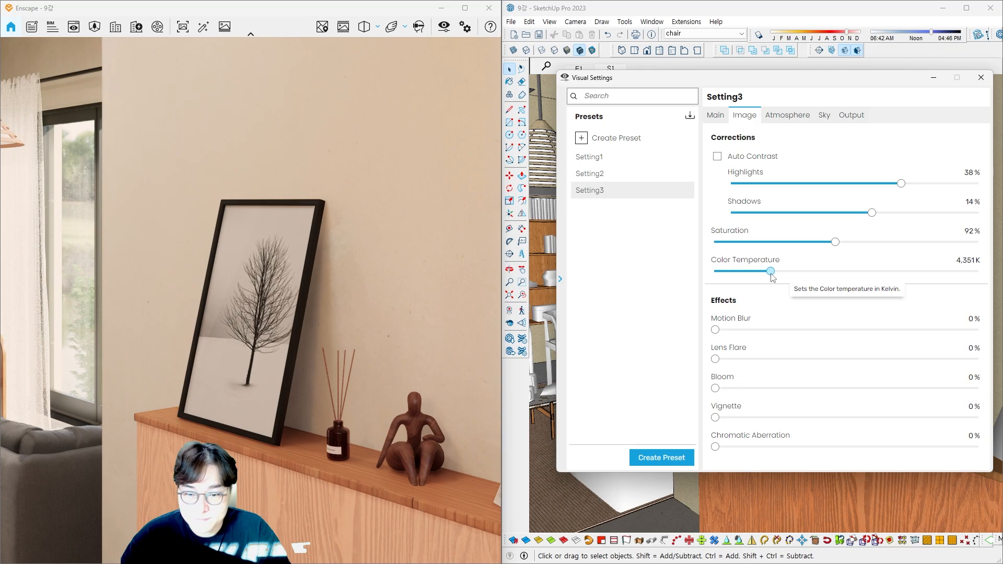
Set Setting3's sun brightness to 188% and artificial light brightness to 121%.
left_click(787, 116)
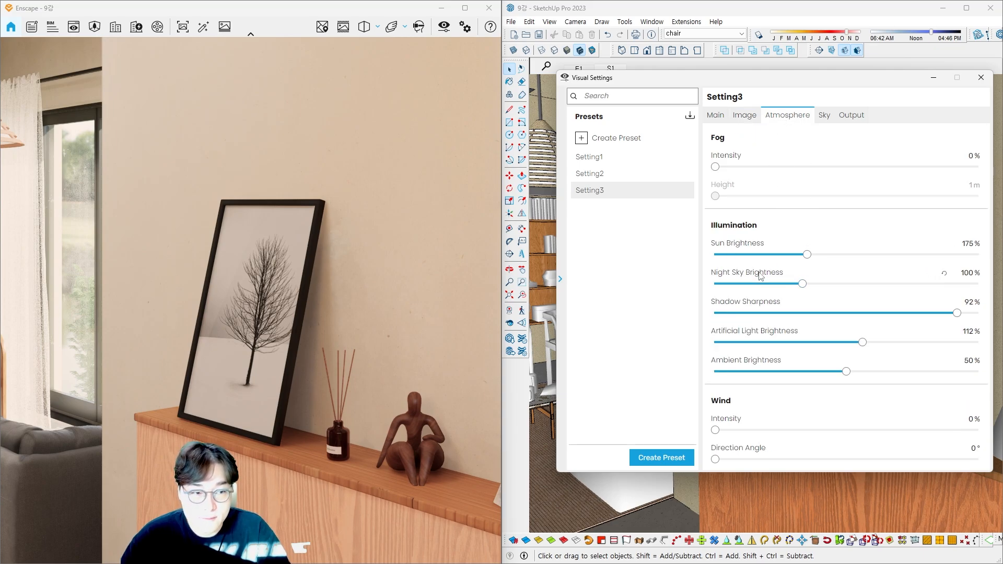
mouse_move(807, 254)
left_mouse_down()
mouse_move(826, 257)
mouse_move(816, 257)
left_mouse_up()
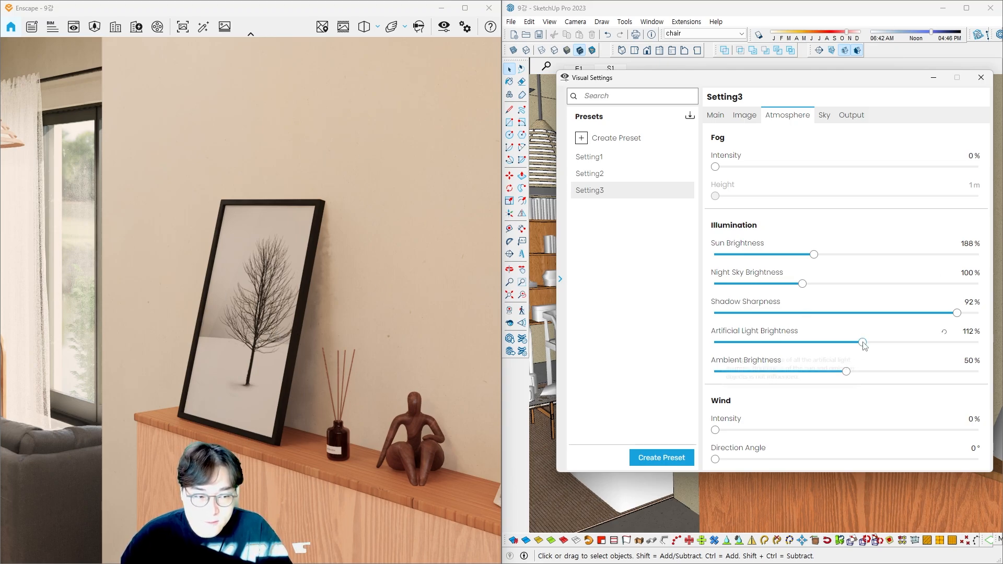
left_click_drag(863, 342, 873, 348)
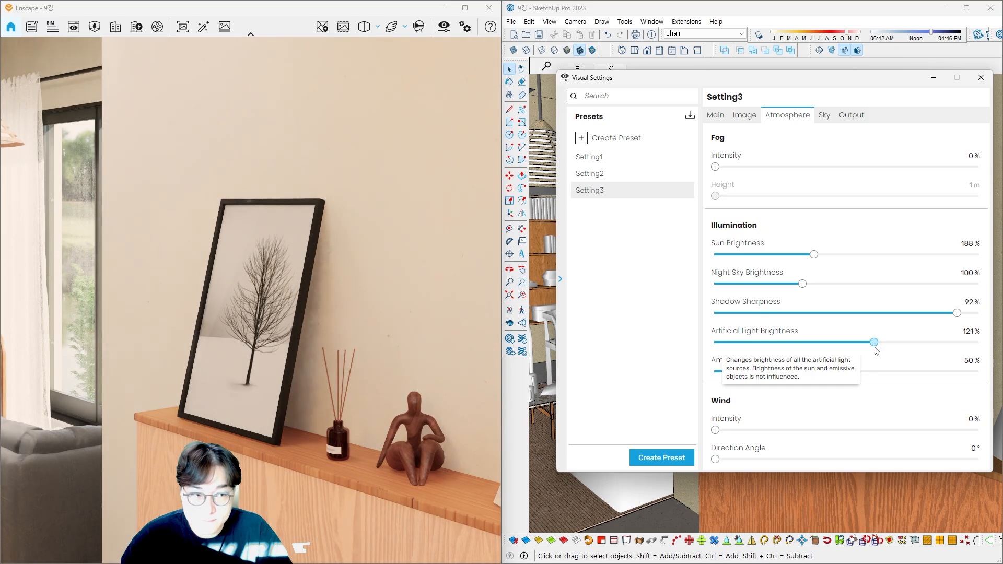
left_click(829, 121)
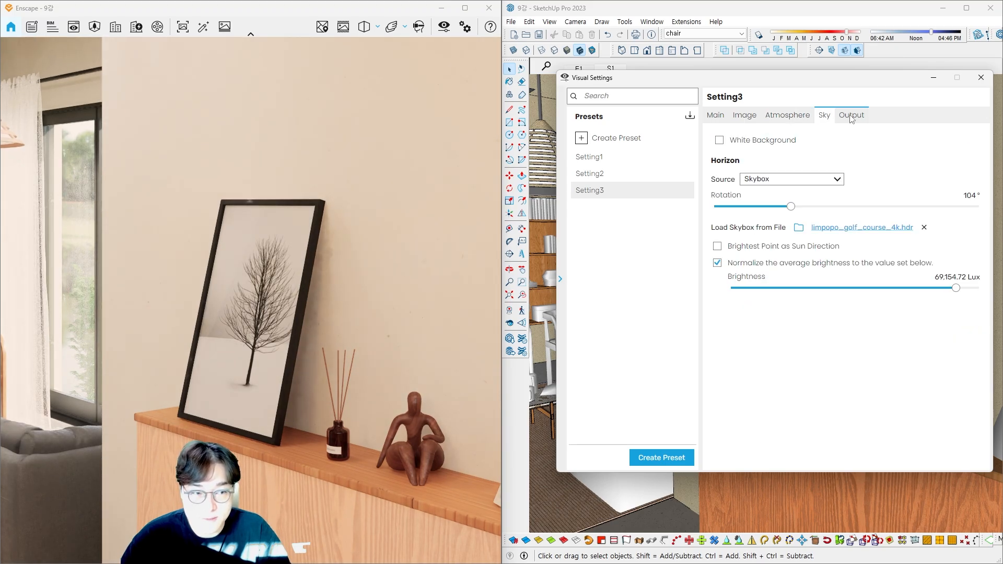
left_click(853, 115)
left_click(825, 115)
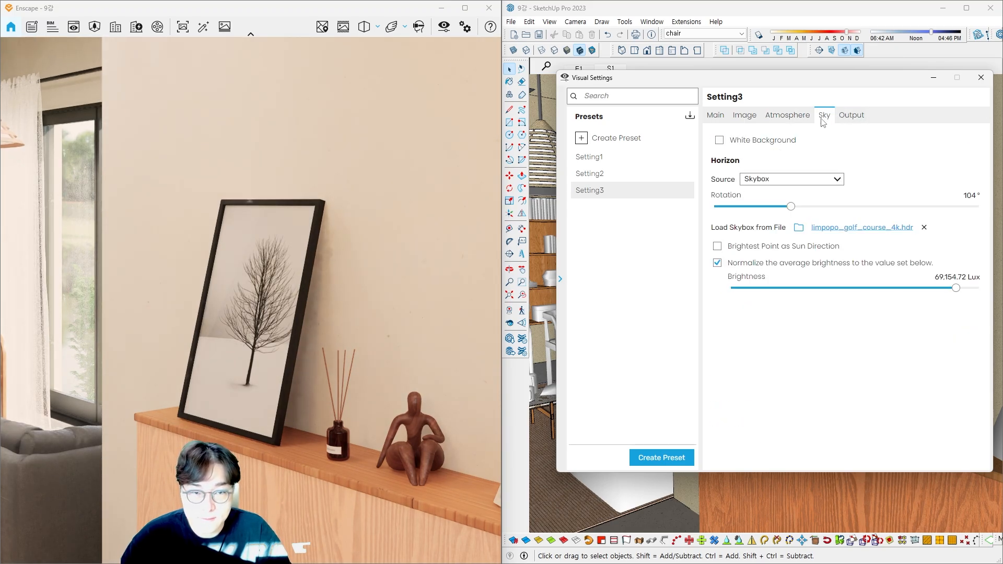
Turn on the safe frame, reposition the render camera to include the armchair and pendant lamp beside the décor, and open Setting3's main camera settings.
left_click(343, 26)
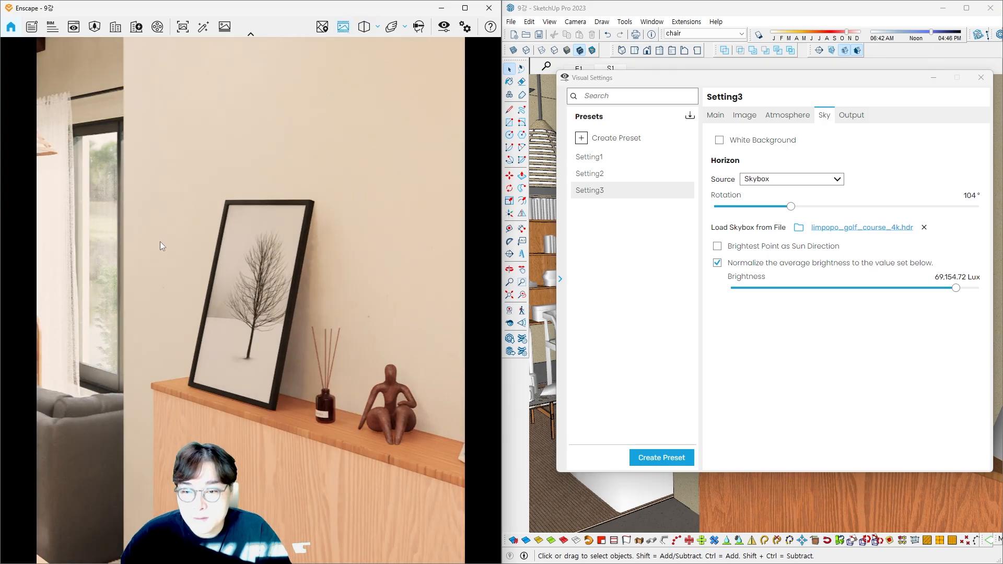
left_click(183, 351)
key("w")
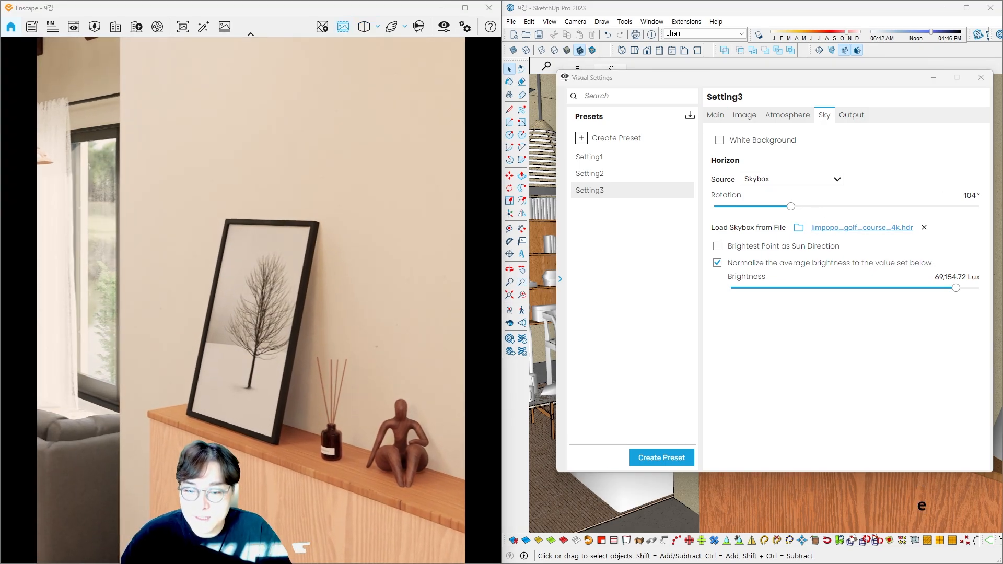
key("d")
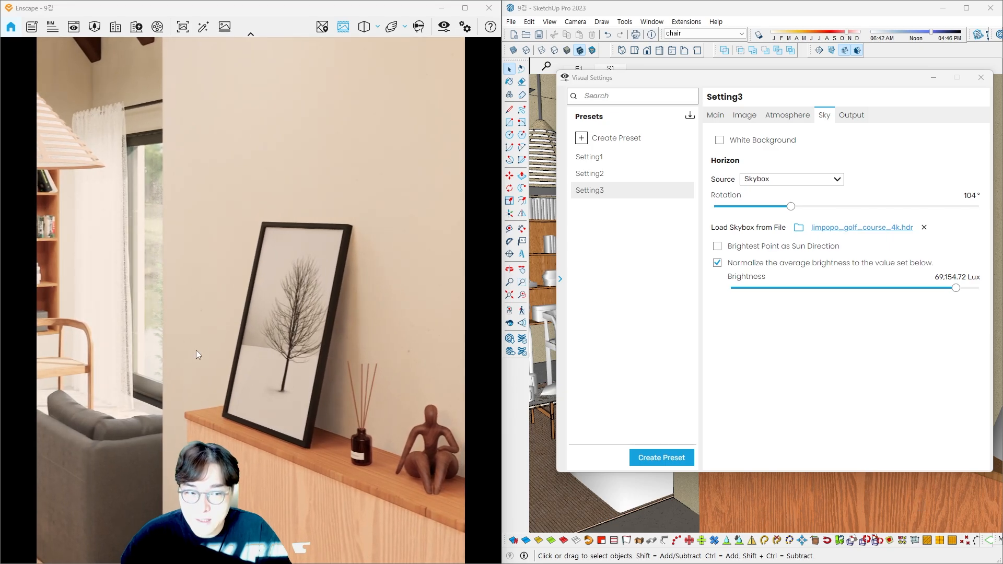
left_click(718, 119)
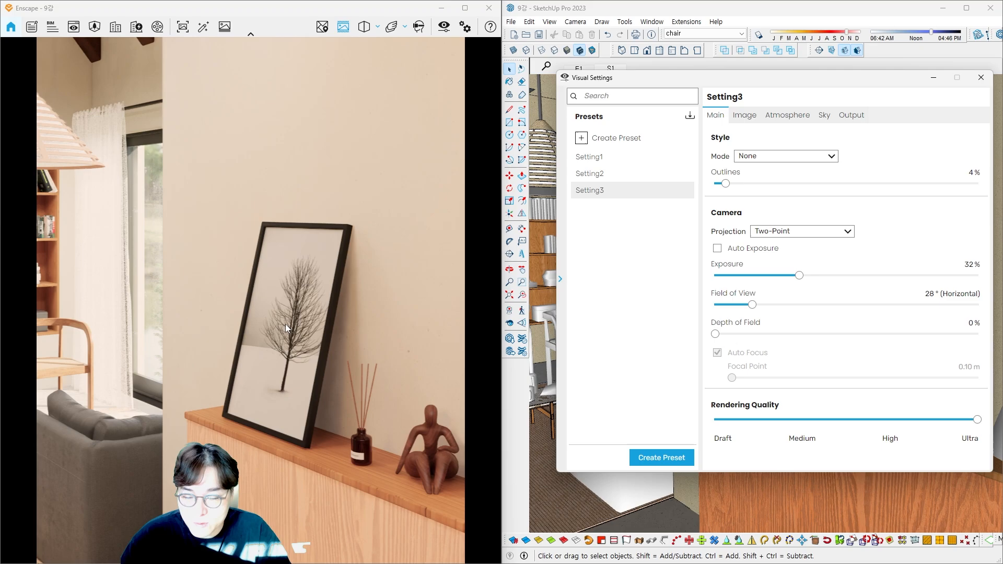
mouse_move(310, 333)
left_mouse_down()
mouse_move(299, 339)
mouse_move(298, 309)
left_mouse_up()
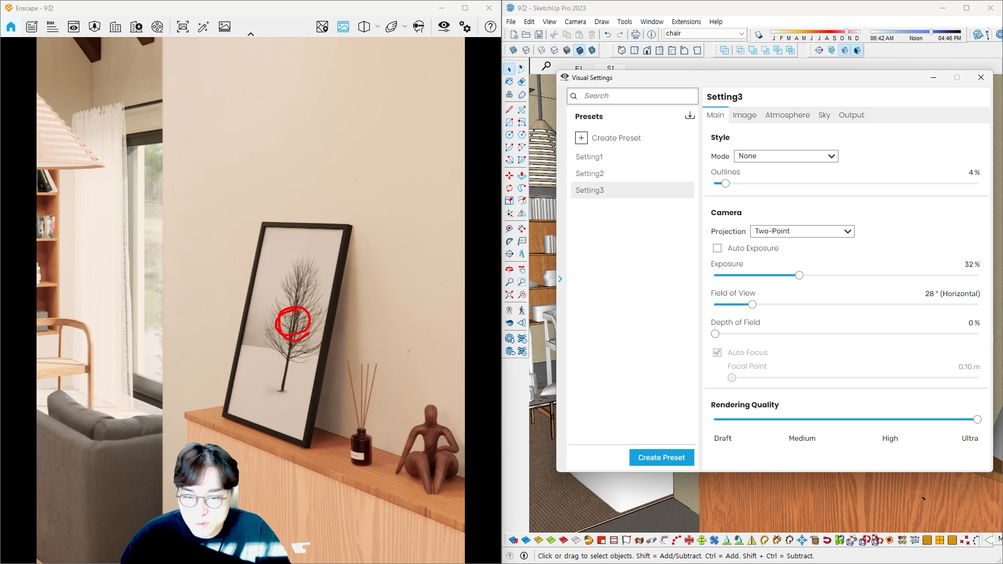
mouse_move(139, 313)
left_mouse_down()
mouse_move(151, 389)
mouse_move(123, 337)
left_mouse_up()
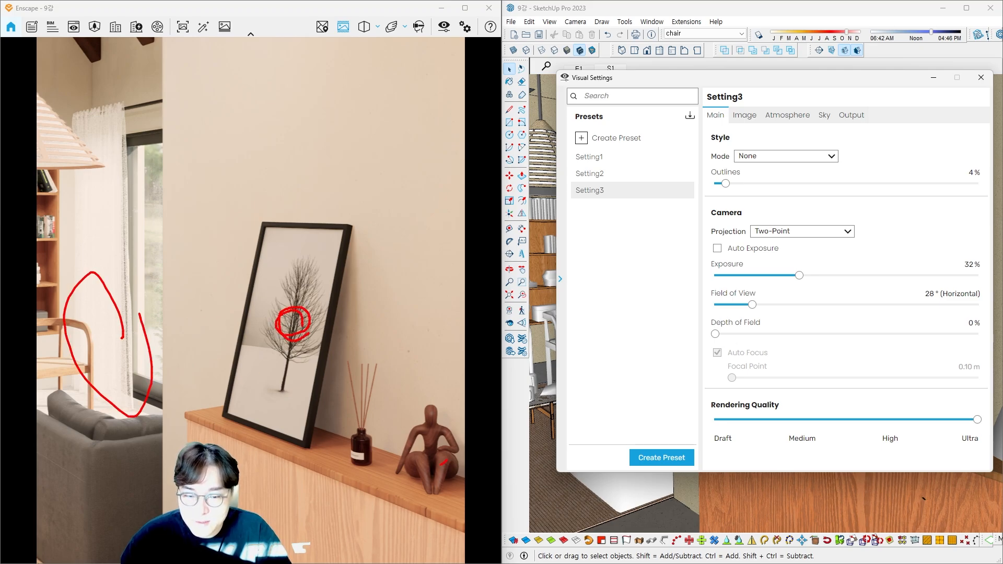
left_click_drag(444, 462, 449, 460)
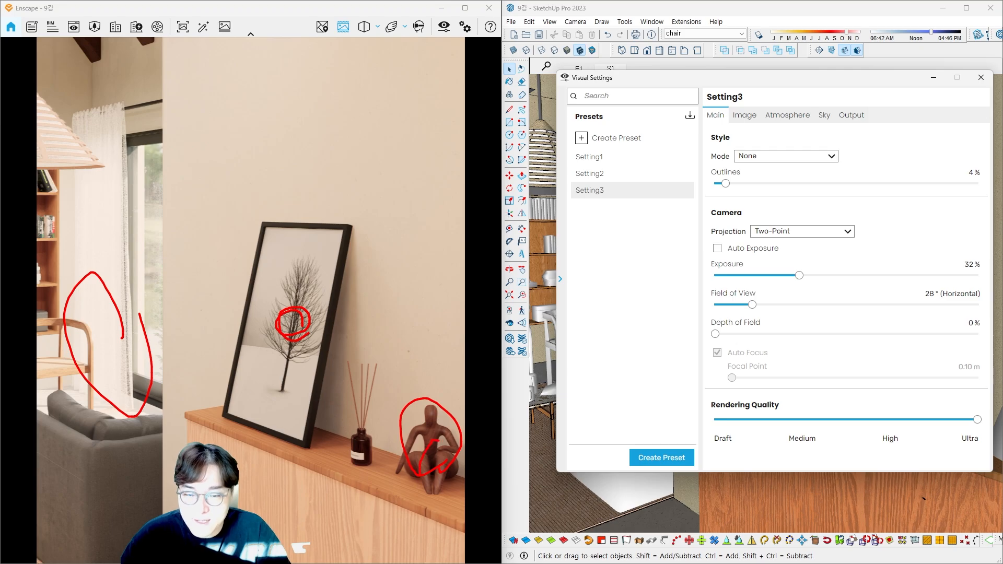
mouse_move(366, 278)
left_mouse_down()
mouse_move(277, 457)
mouse_move(401, 358)
left_mouse_up()
left_click_drag(459, 228, 460, 369)
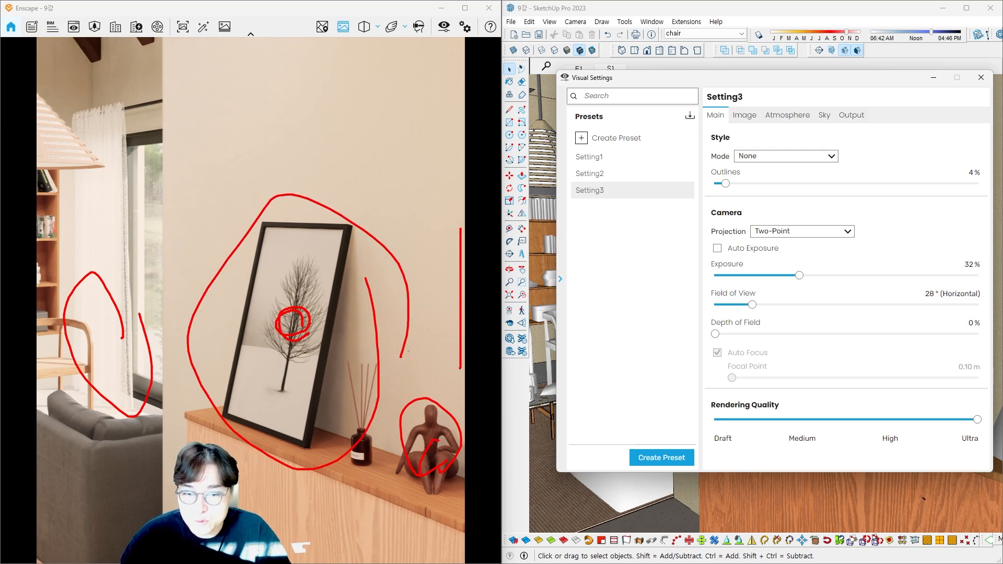
left_click_drag(460, 256, 437, 272)
key("Escape")
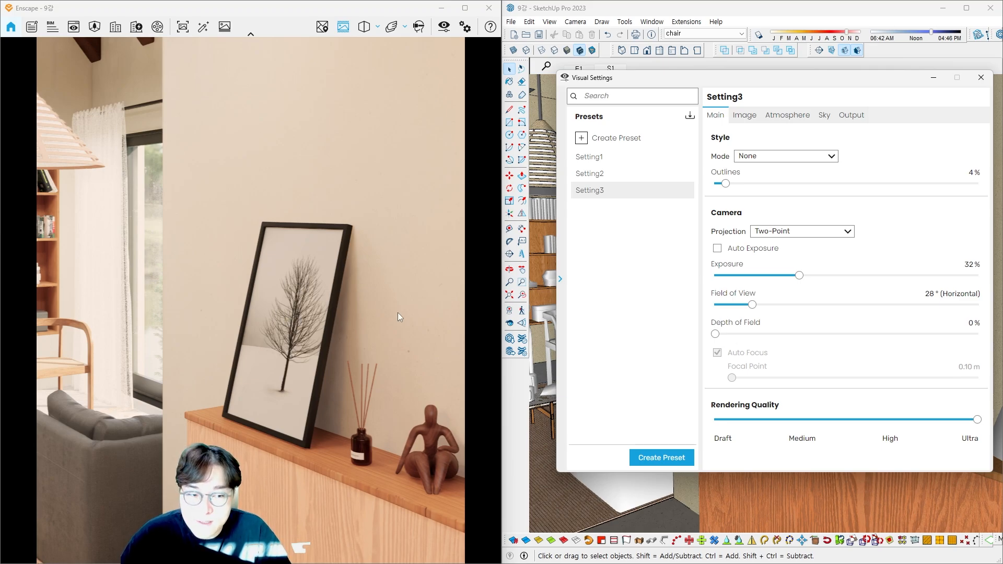
mouse_move(742, 328)
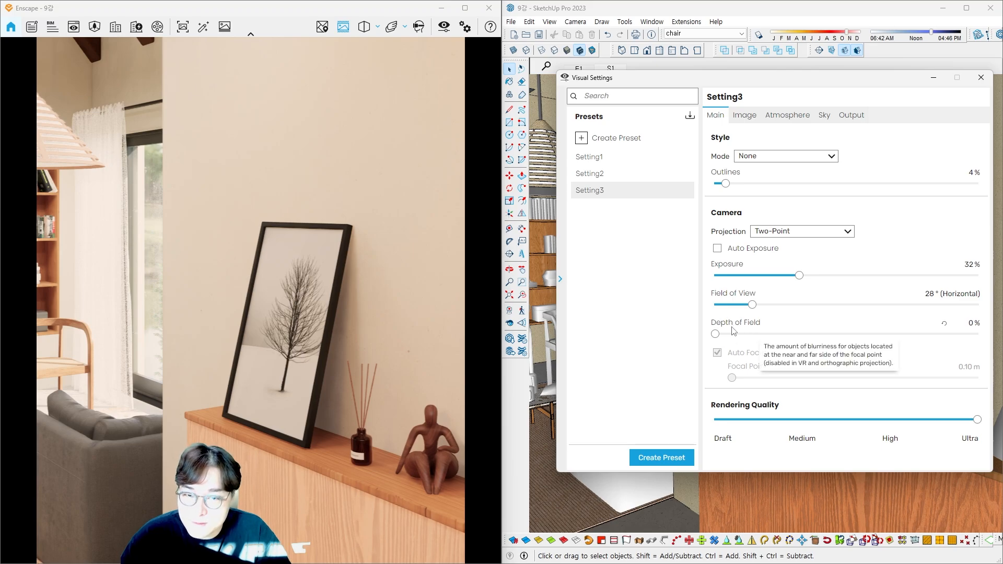
left_click_drag(705, 314, 776, 340, "ctrl")
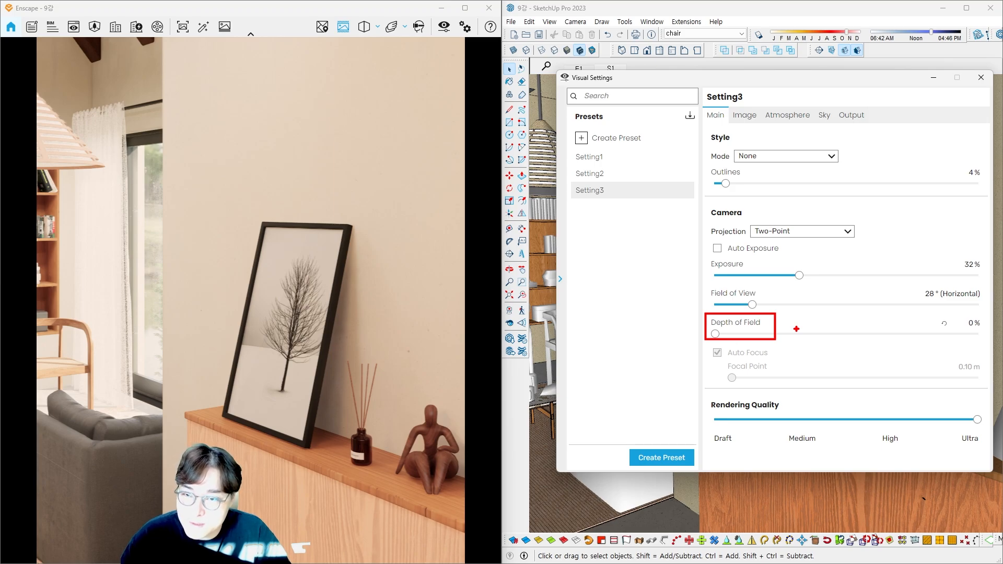
left_click_drag(792, 322, 813, 296)
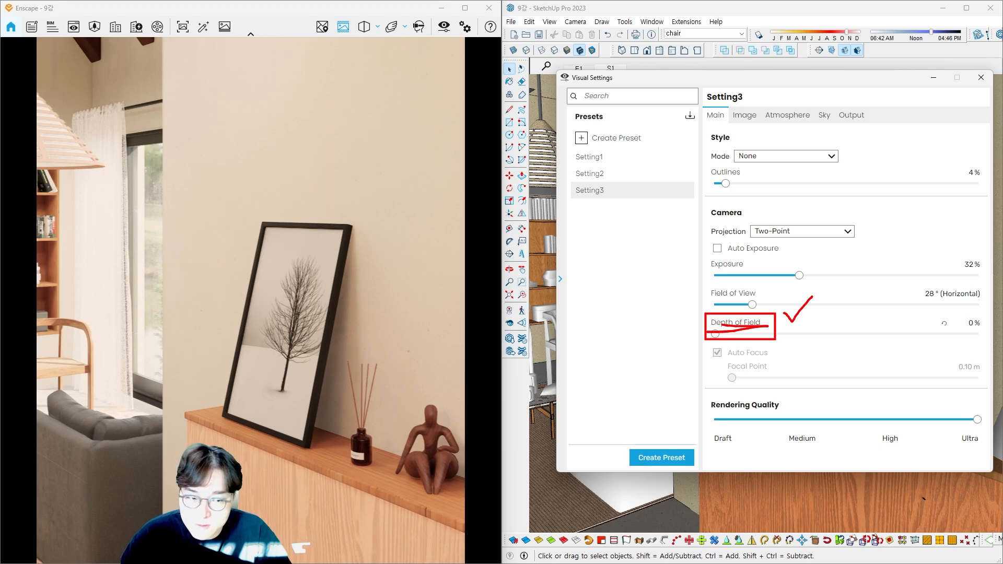
key("Escape")
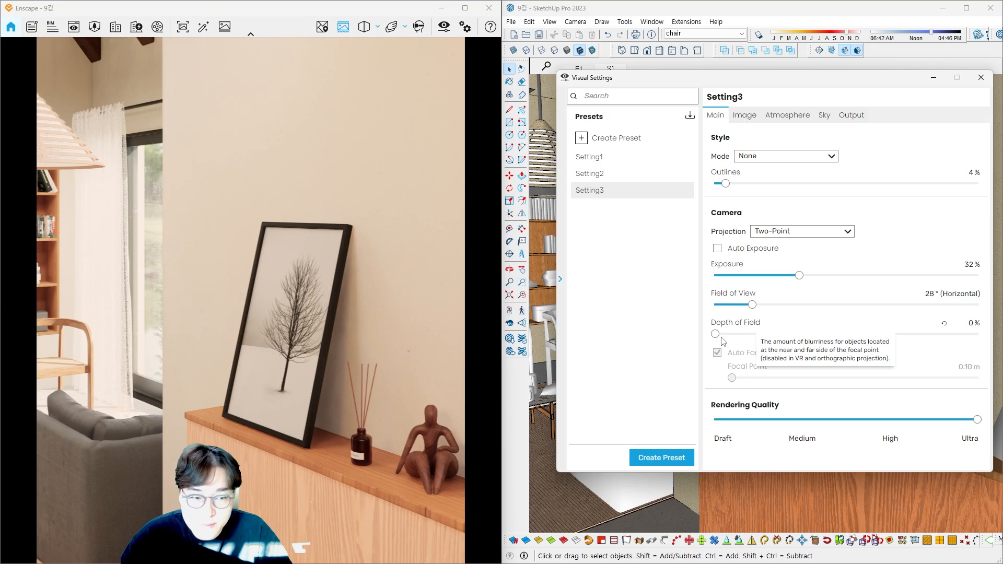
Set Setting3's depth of field to 21% to blur objects in front of and behind the picture frame.
left_click_drag(716, 334, 770, 337)
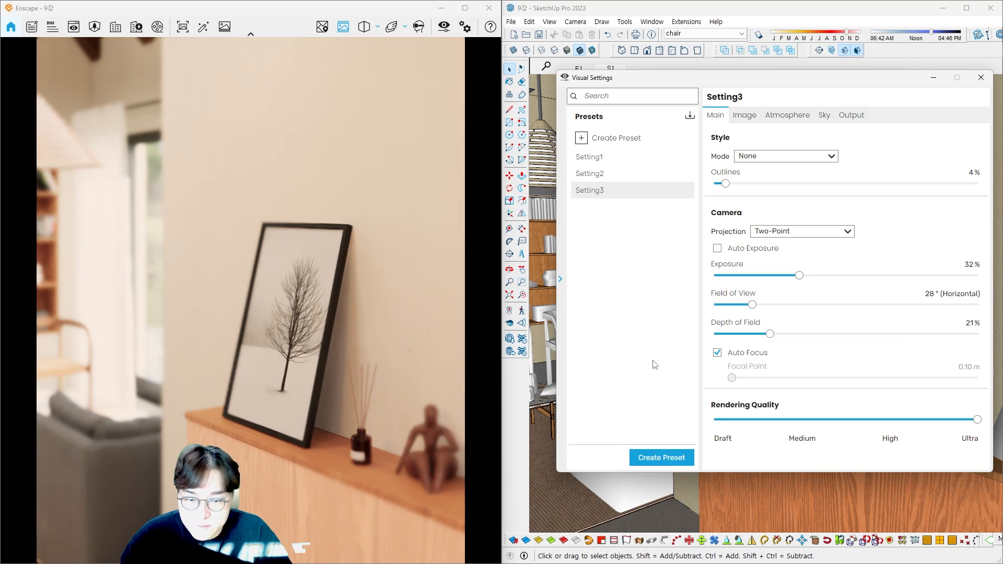
left_click_drag(430, 398, 468, 447)
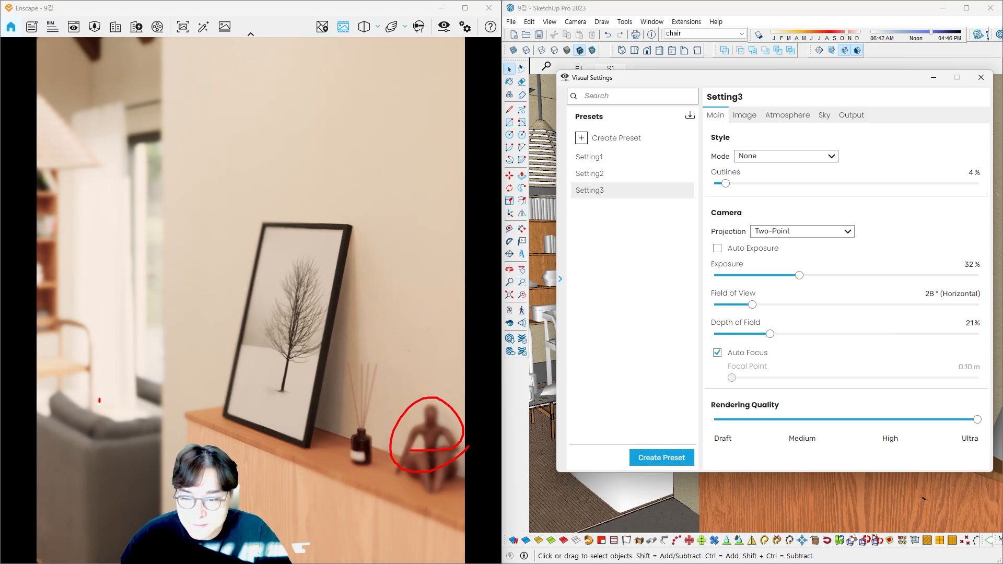
mouse_move(99, 401)
left_mouse_down()
mouse_move(88, 329)
mouse_move(98, 421)
left_mouse_up()
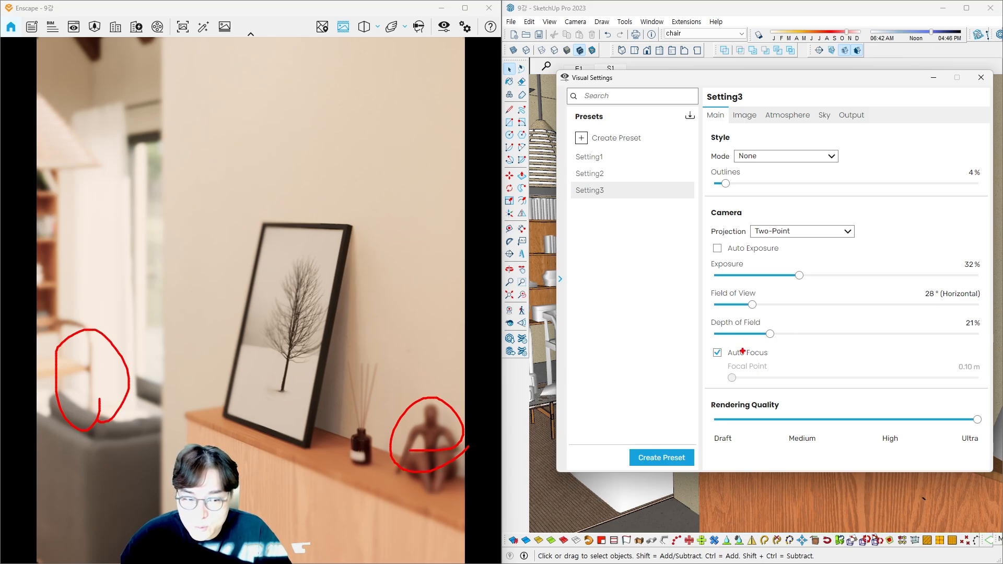
key("Escape")
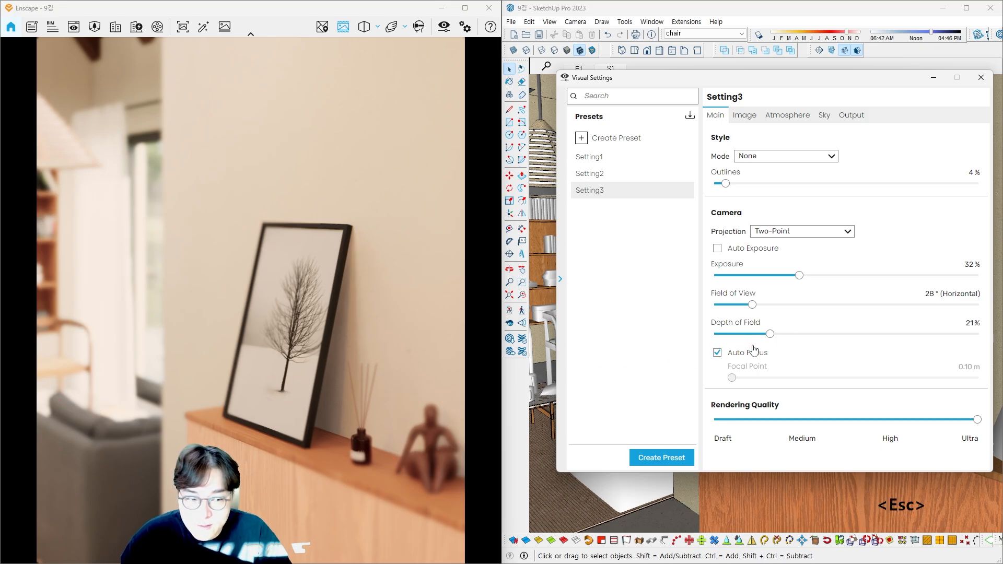
Turn off auto focus and set the focal point to 2.43 m so the picture frame is sharp.
left_click(718, 353)
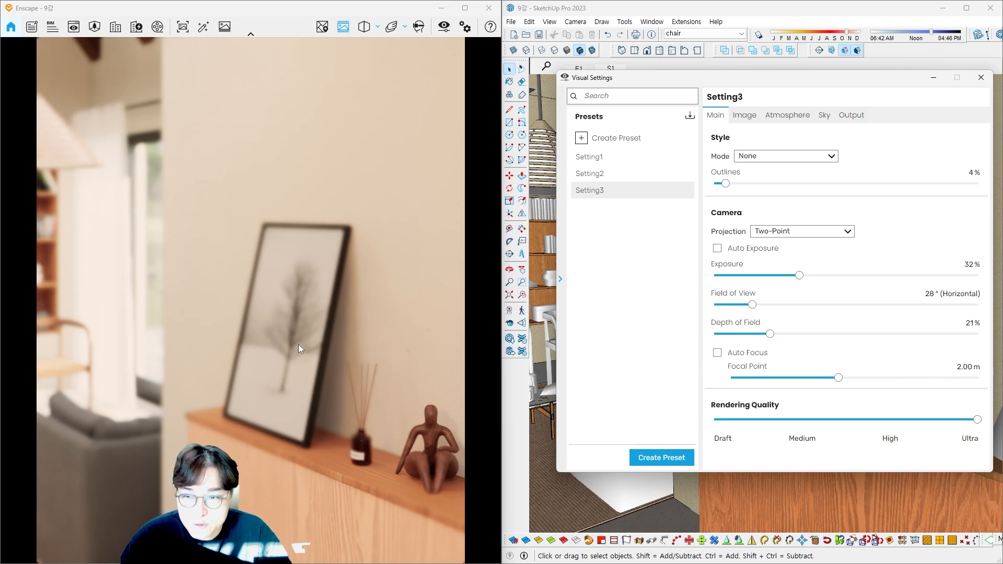
left_click_drag(839, 377, 833, 378)
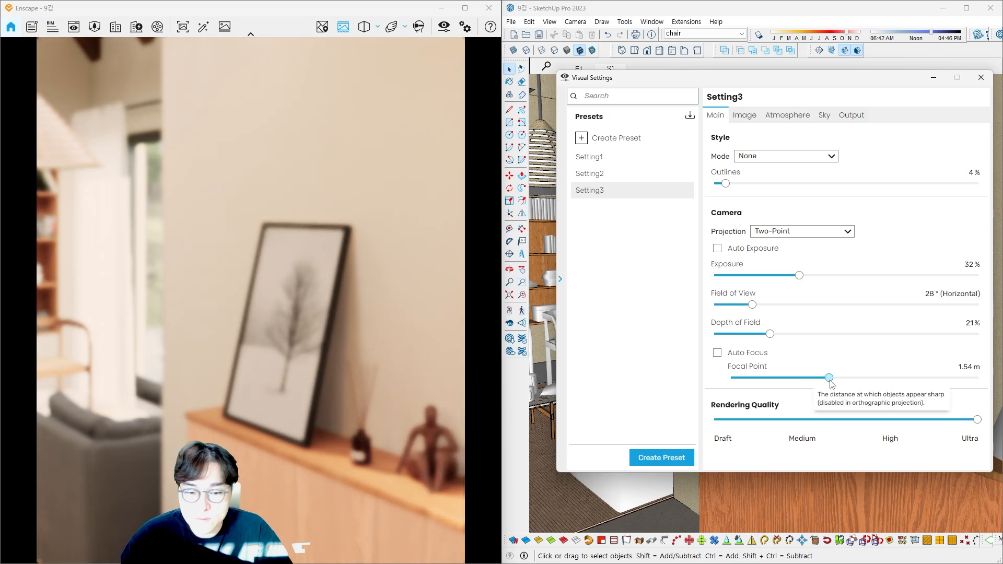
left_click_drag(834, 382, 846, 387)
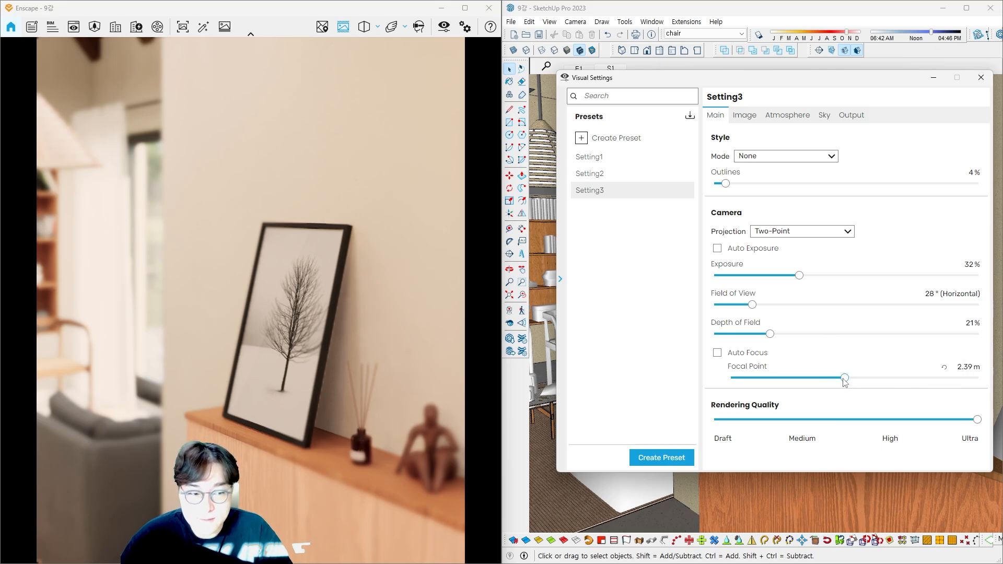
left_click_drag(844, 378, 845, 377)
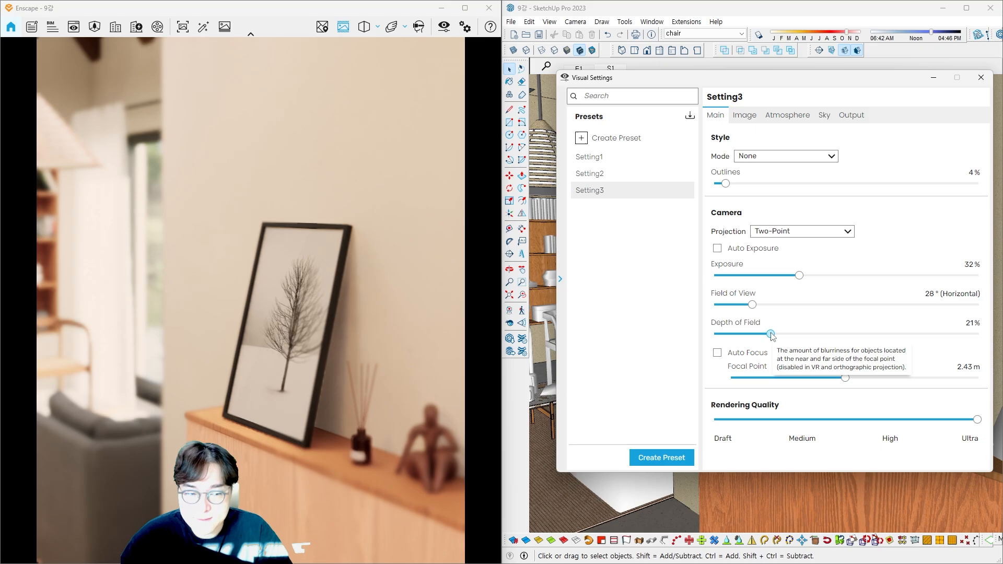
Fine-tune the blur around the picture frame by reducing the depth of field to 12%.
left_click_drag(769, 334, 743, 335)
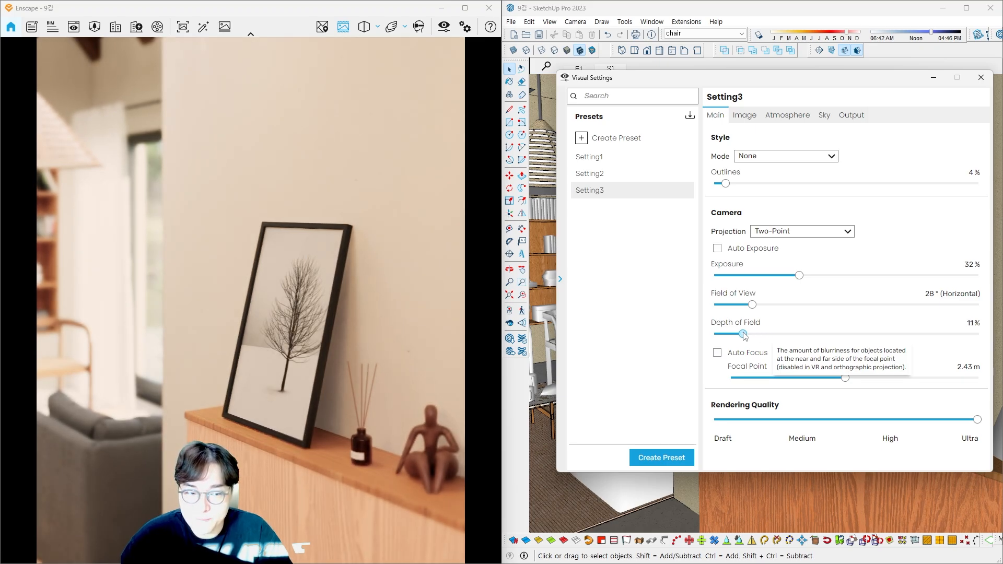
left_click_drag(745, 335, 758, 335)
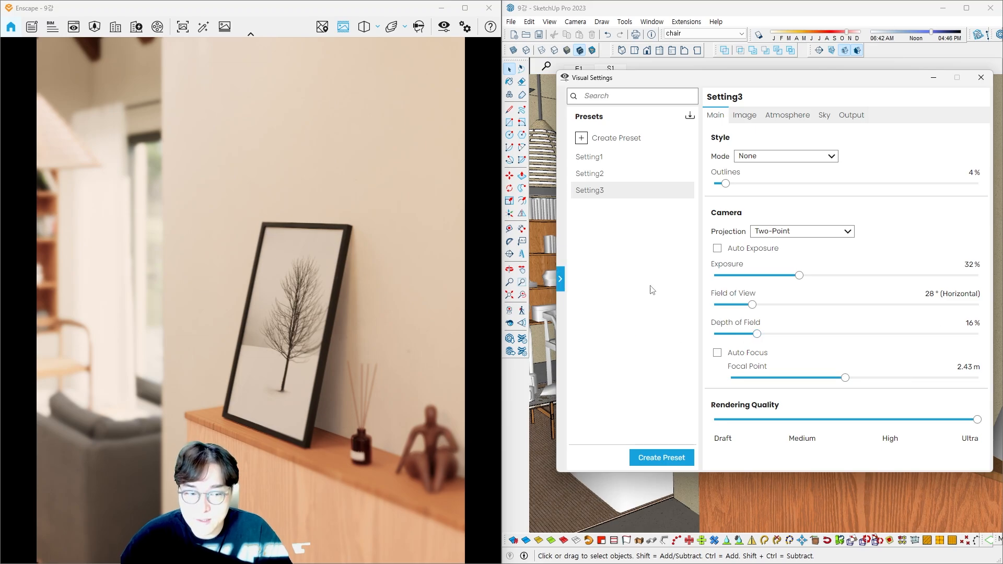
left_click_drag(759, 337, 754, 336)
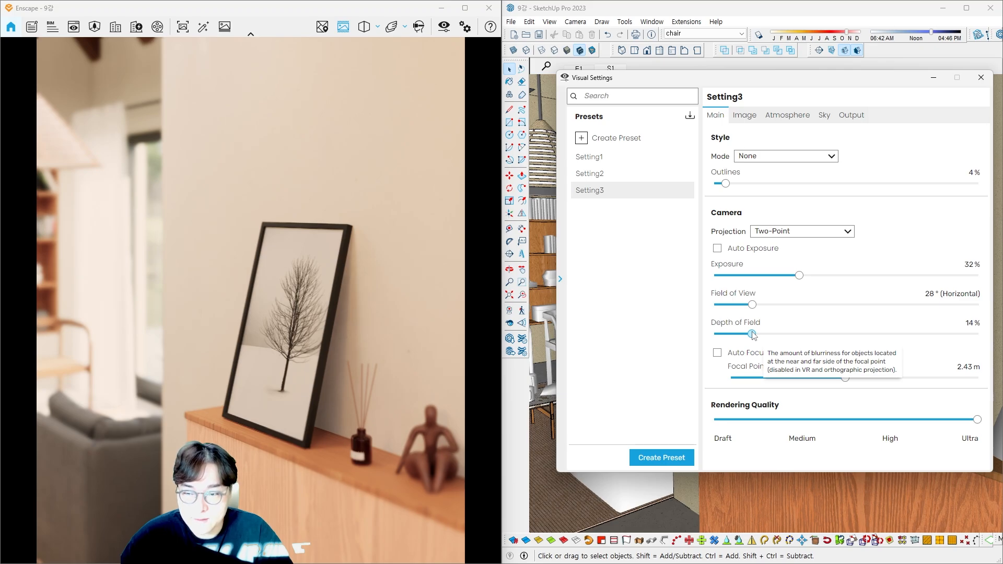
left_click_drag(752, 336, 746, 335)
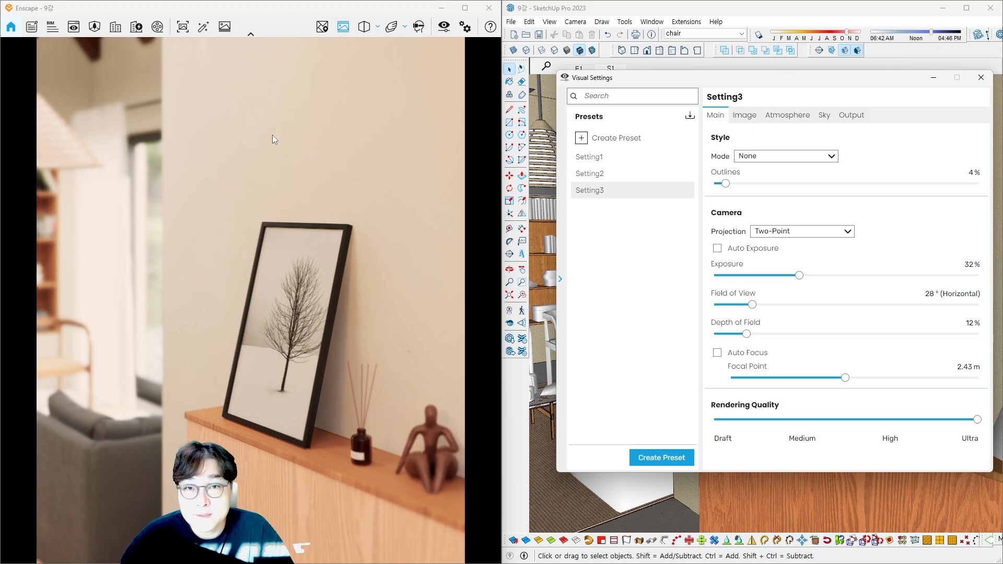
Save the current close-up camera as a view named P1, linked to the Setting3 preset with the Enscape sun position included.
left_click(74, 27)
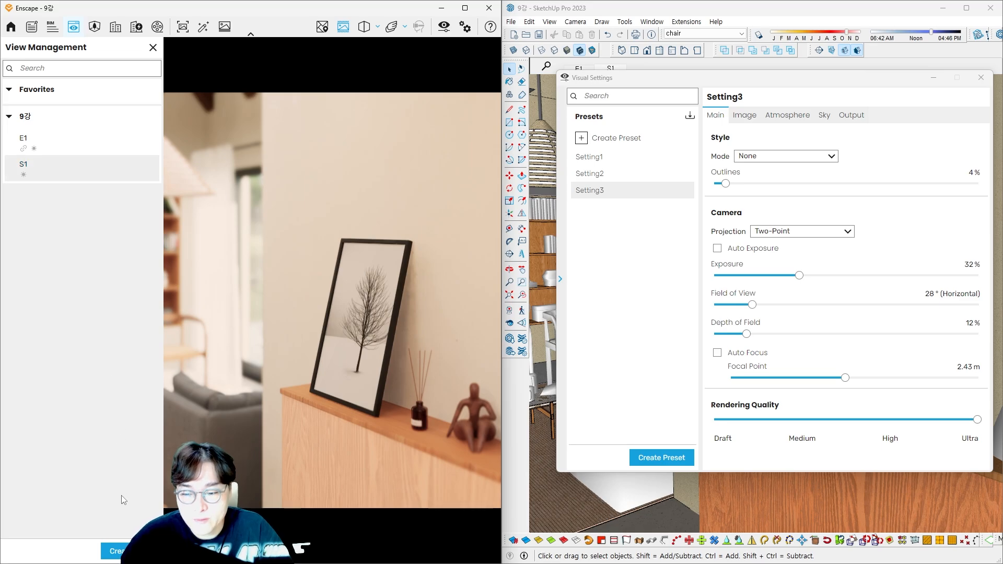
left_click(112, 551)
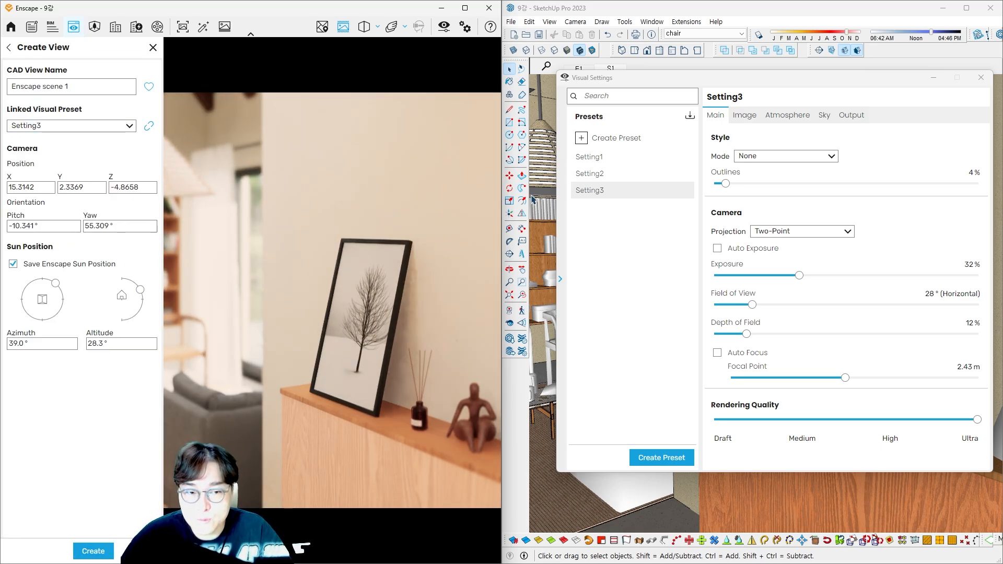
mouse_move(682, 199)
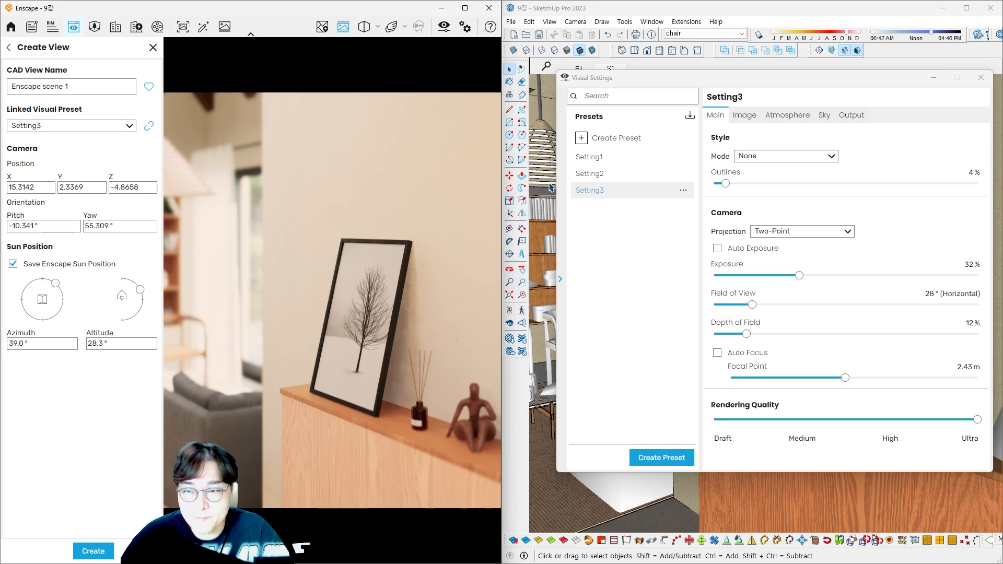
left_click_drag(104, 87, 8, 87)
type("P1")
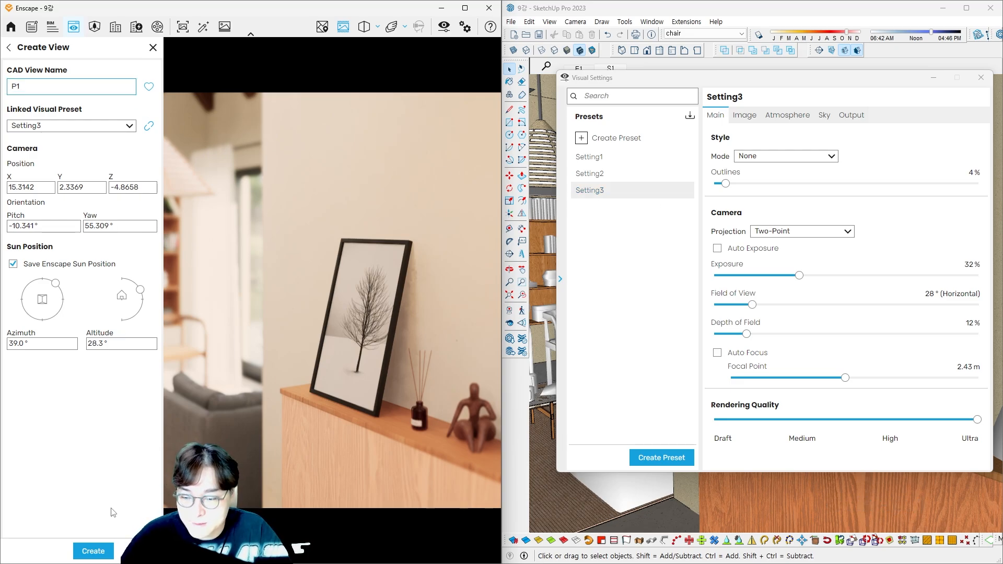
left_click(93, 552)
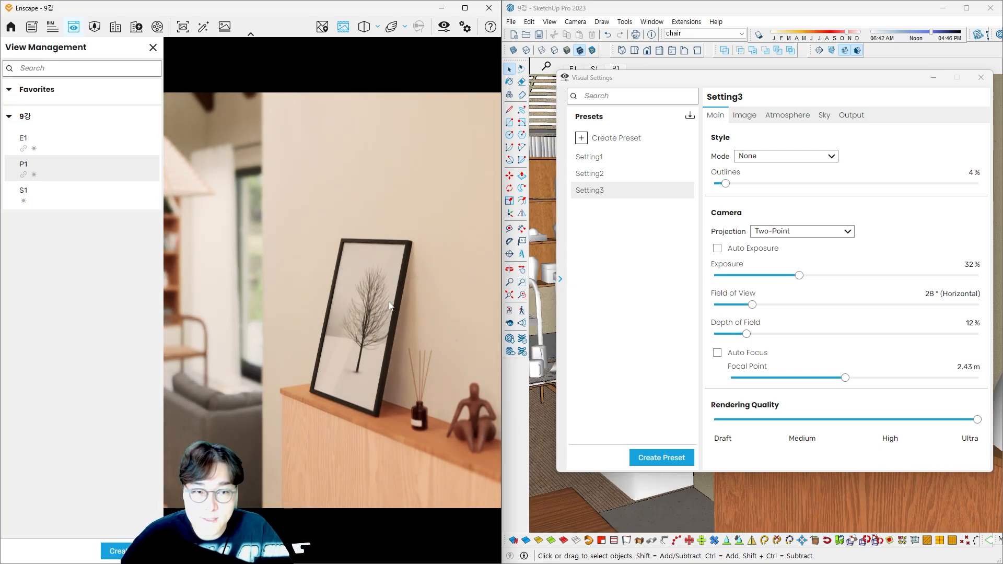
left_click(153, 47)
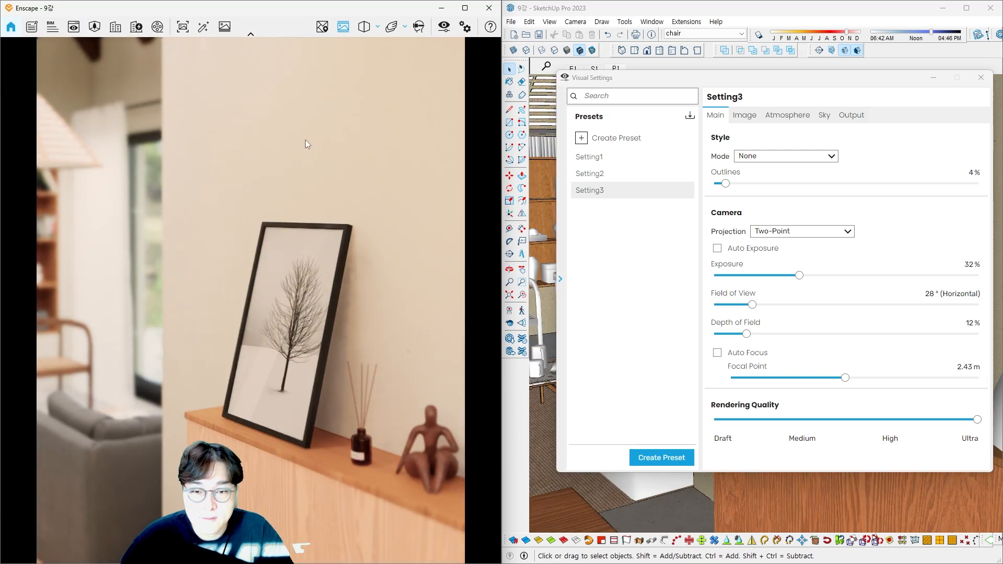
Review the saved views E1, P1 and S1 with the visual presets they load, and return to P1.
left_click(74, 27)
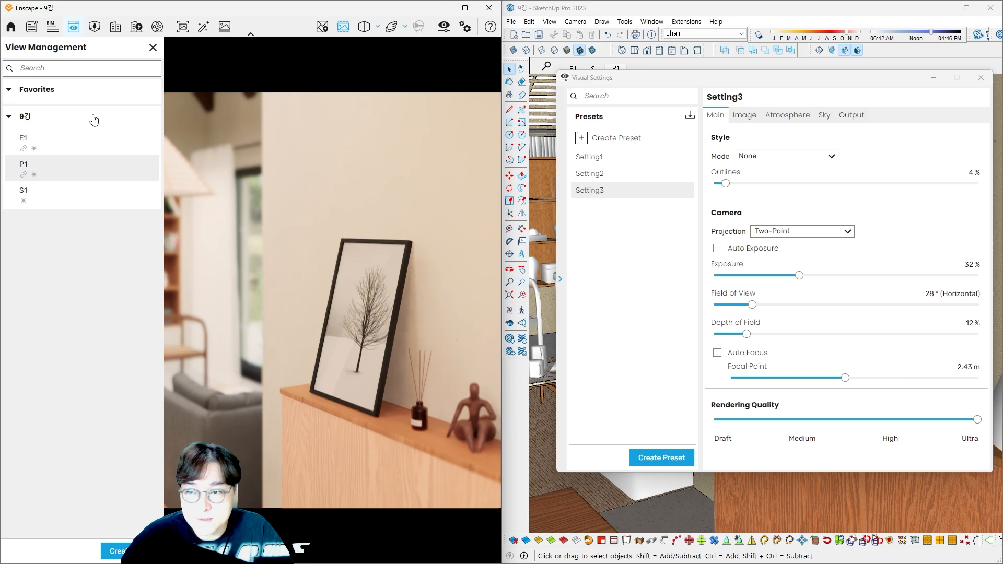
left_click(48, 145)
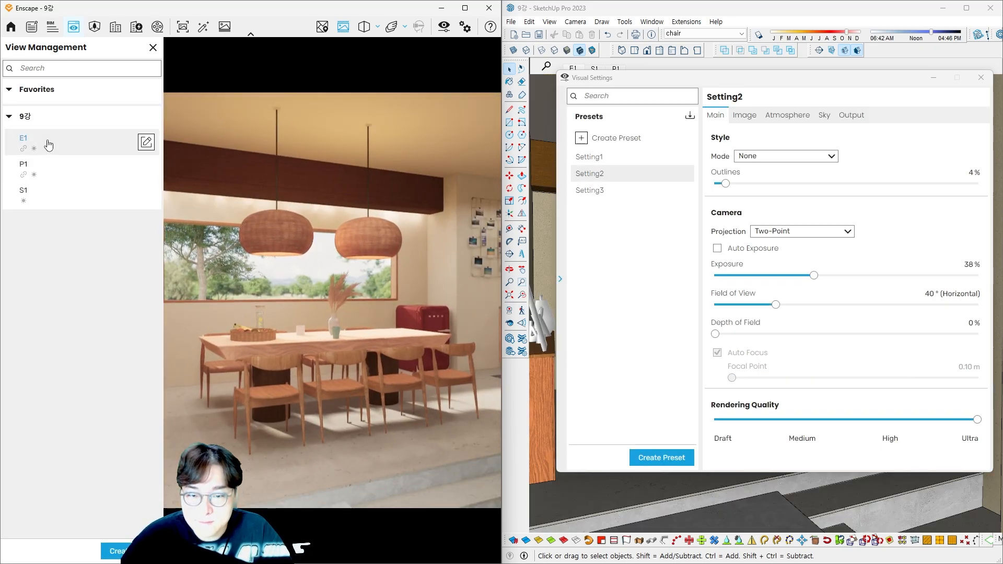
left_click(50, 172)
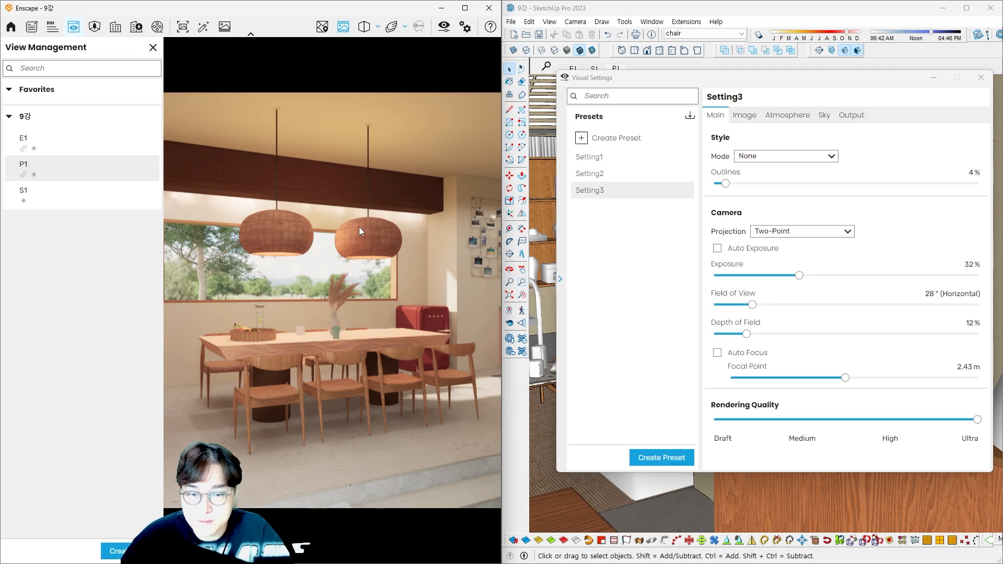
mouse_move(41, 168)
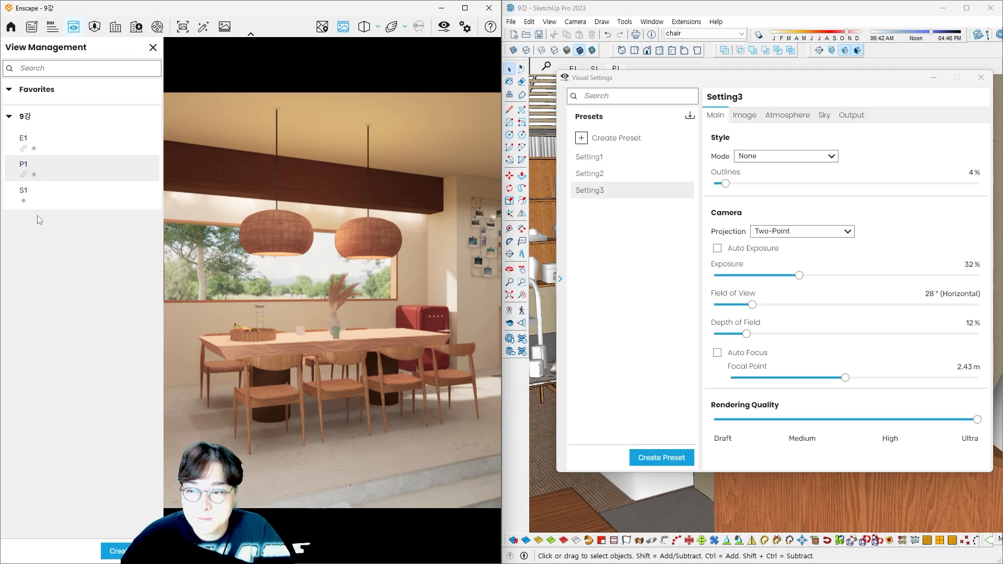
left_click(39, 195)
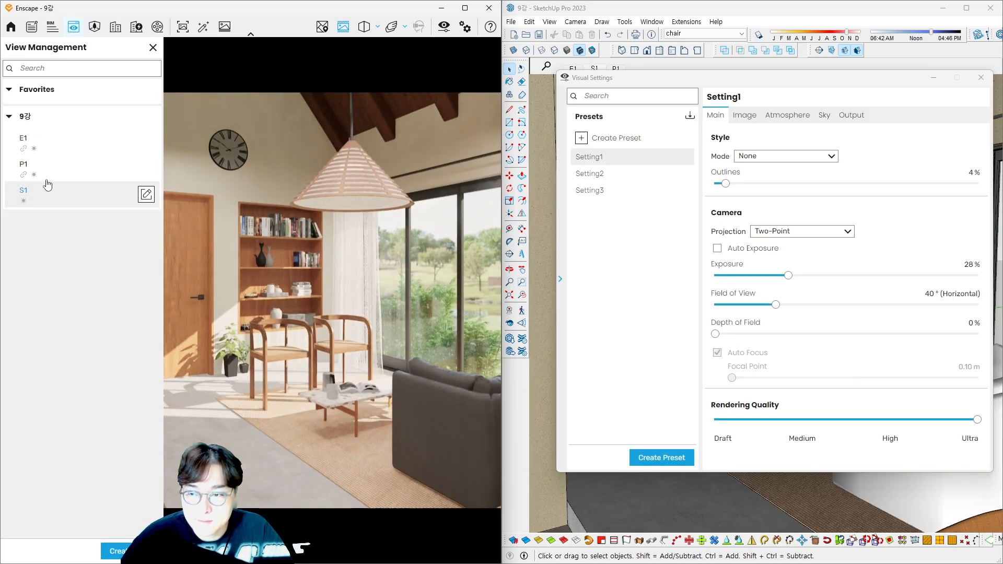
left_click(117, 169)
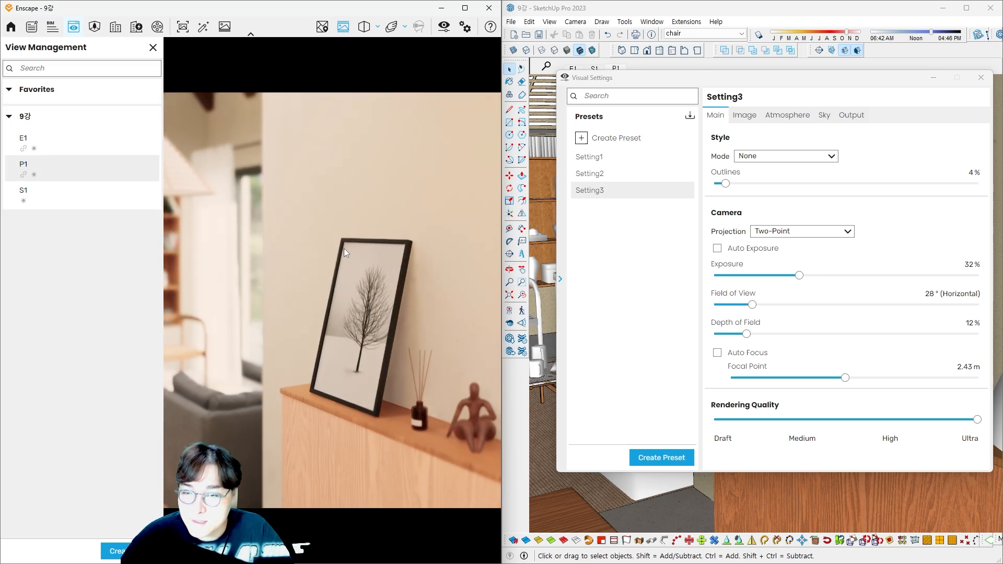
left_click(153, 47)
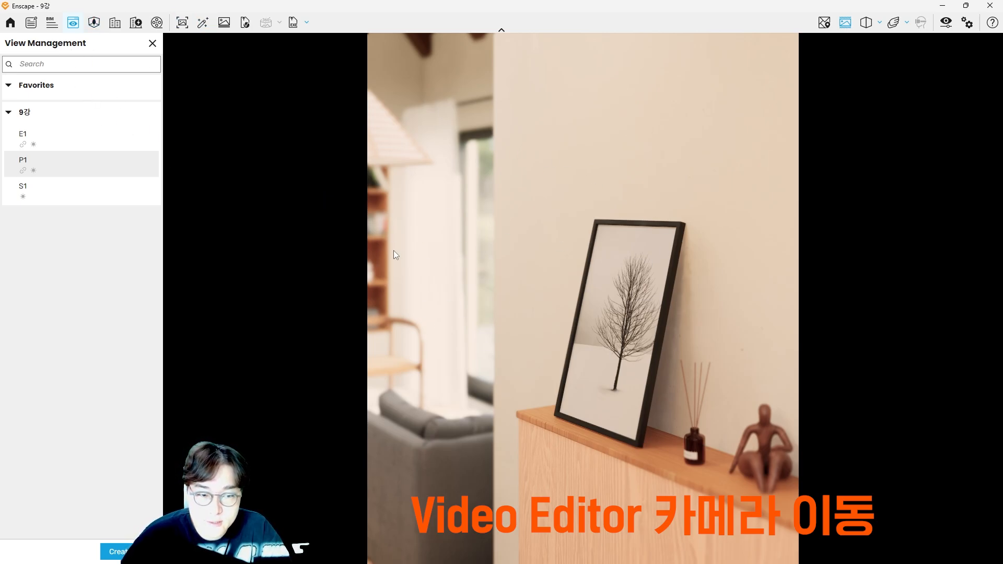
Load the saved dining table view E1.
left_click(59, 145)
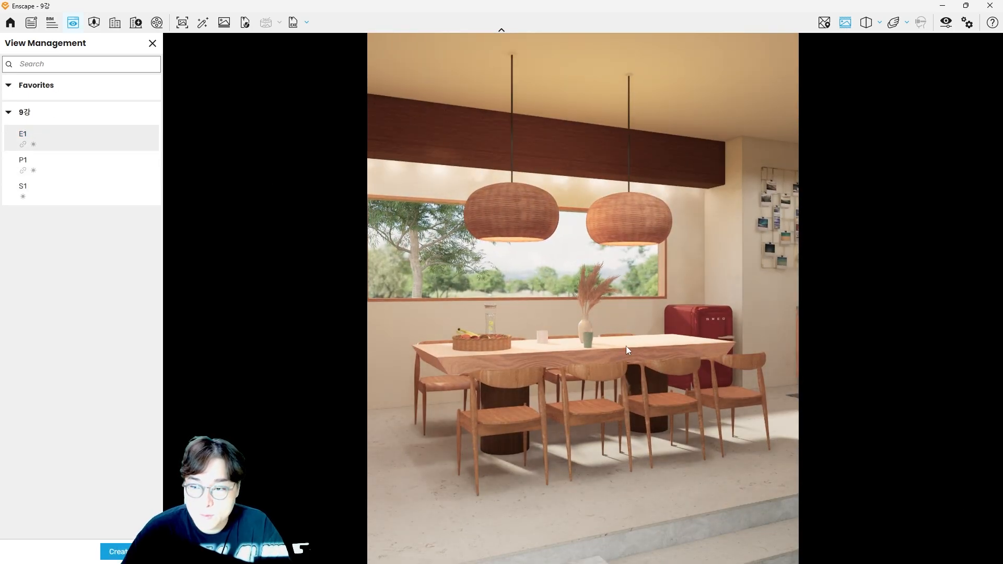
mouse_move(607, 444)
left_mouse_down()
mouse_move(607, 339)
mouse_move(590, 328)
mouse_move(635, 328)
left_mouse_up()
mouse_move(665, 398)
left_mouse_down()
mouse_move(642, 402)
mouse_move(605, 376)
left_mouse_up()
key("Escape")
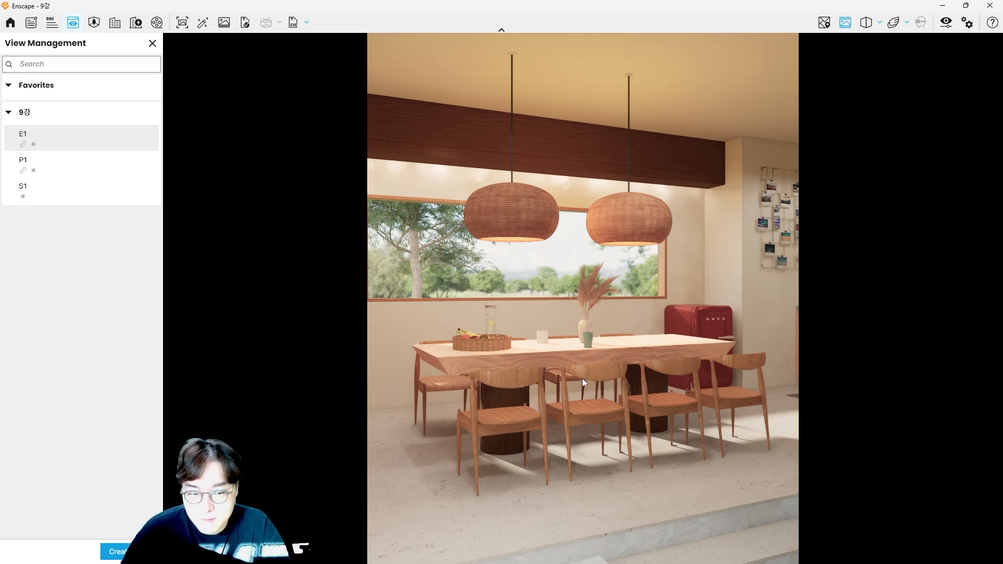
mouse_move(443, 505)
left_mouse_down()
mouse_move(421, 405)
mouse_move(657, 263)
mouse_move(772, 302)
mouse_move(644, 363)
mouse_move(650, 458)
mouse_move(556, 495)
mouse_move(409, 508)
mouse_move(397, 497)
left_mouse_up()
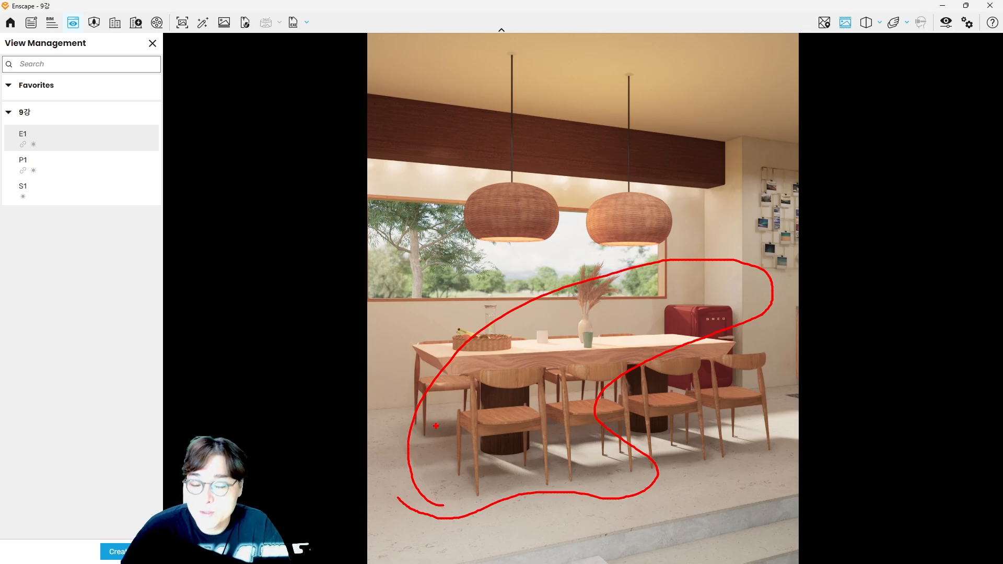
key("Escape")
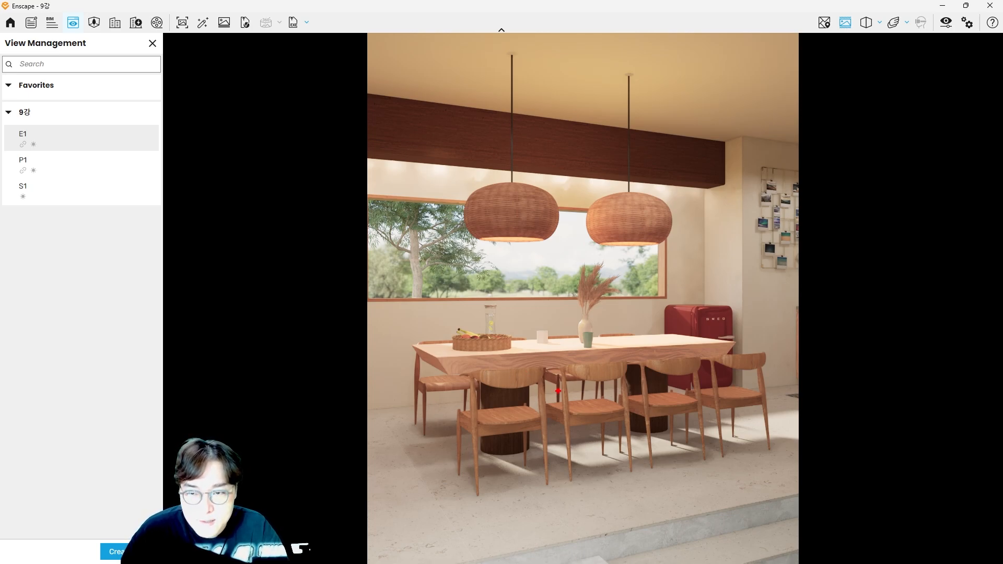
mouse_move(580, 431)
left_mouse_down()
mouse_move(340, 463)
mouse_move(445, 235)
mouse_move(621, 355)
mouse_move(600, 360)
mouse_move(656, 339)
left_mouse_up()
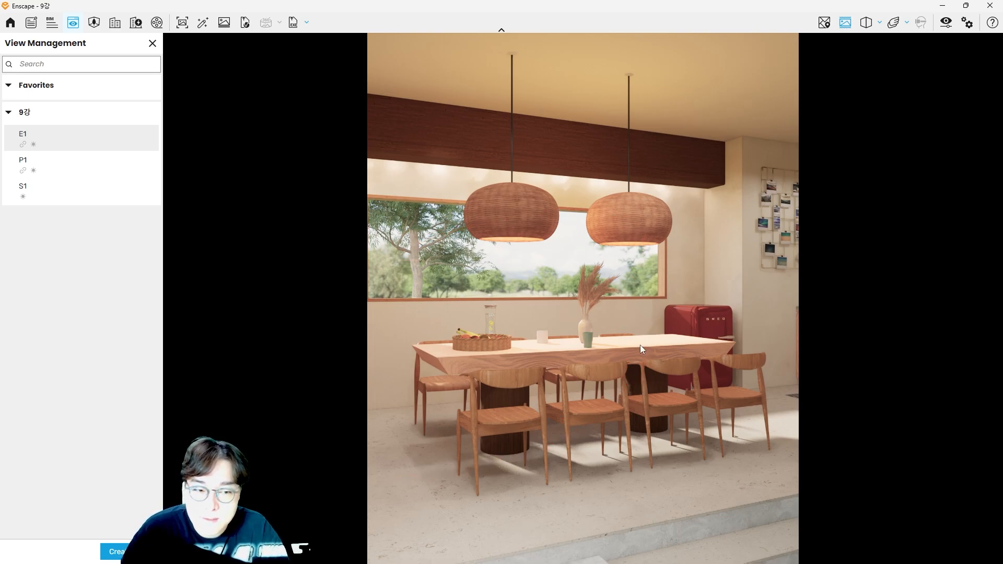
mouse_move(720, 384)
left_mouse_down()
mouse_move(574, 445)
mouse_move(639, 142)
mouse_move(619, 424)
left_mouse_up()
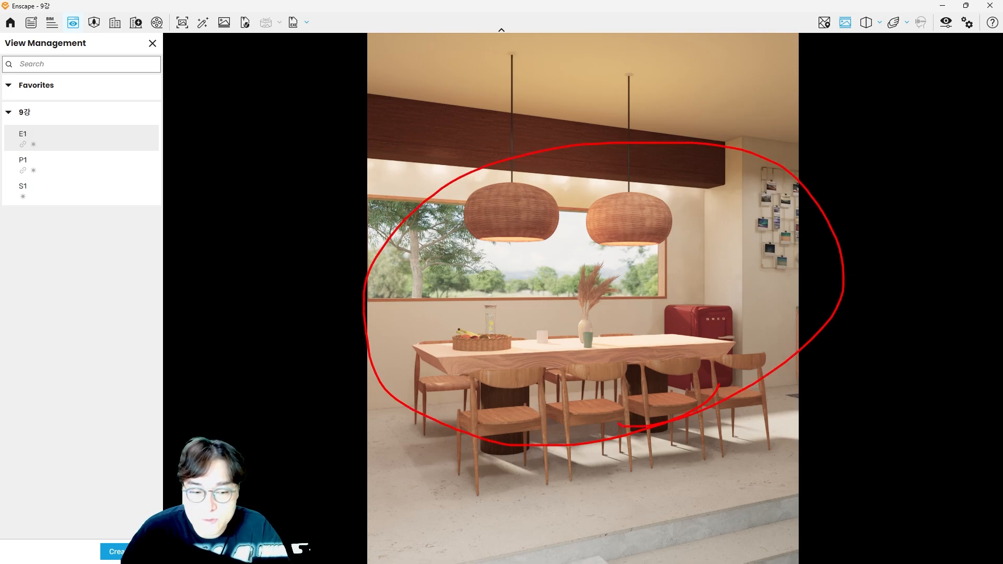
mouse_move(569, 522)
left_mouse_down()
mouse_move(559, 377)
mouse_move(601, 383)
left_mouse_up()
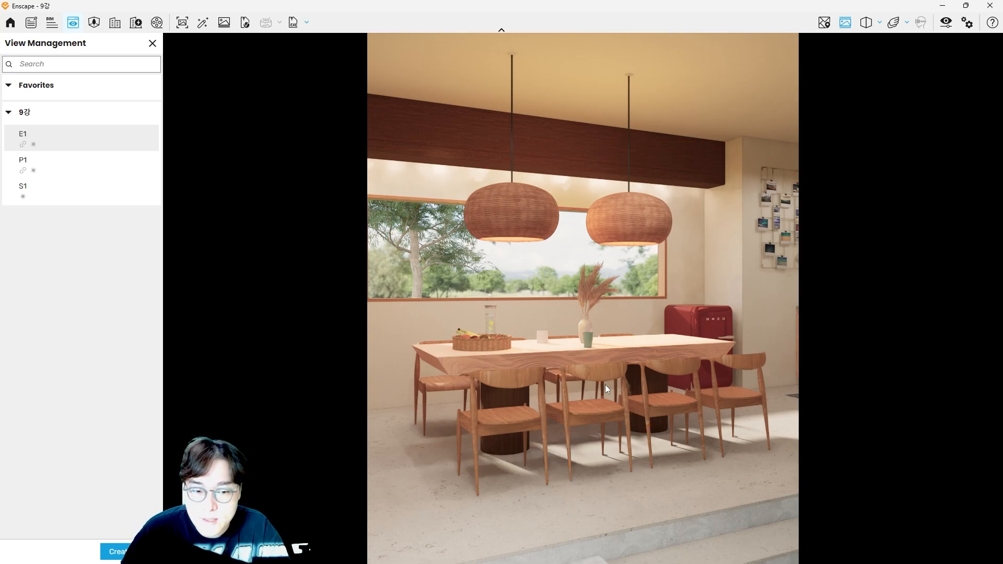
mouse_move(580, 503)
left_mouse_down()
mouse_move(373, 413)
mouse_move(665, 241)
mouse_move(716, 330)
mouse_move(762, 302)
left_mouse_up()
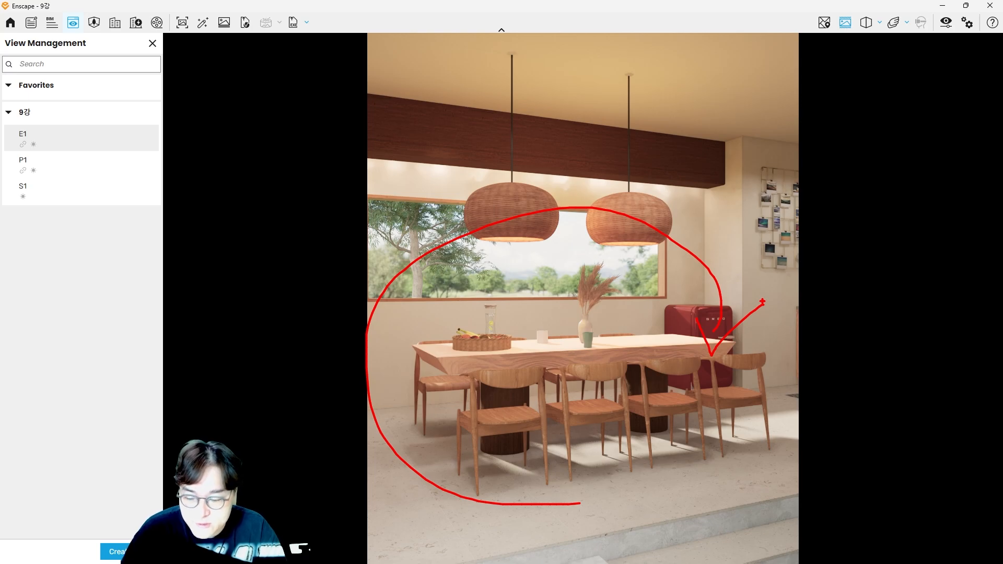
mouse_move(774, 370)
left_mouse_down()
mouse_move(282, 250)
mouse_move(661, 443)
left_mouse_up()
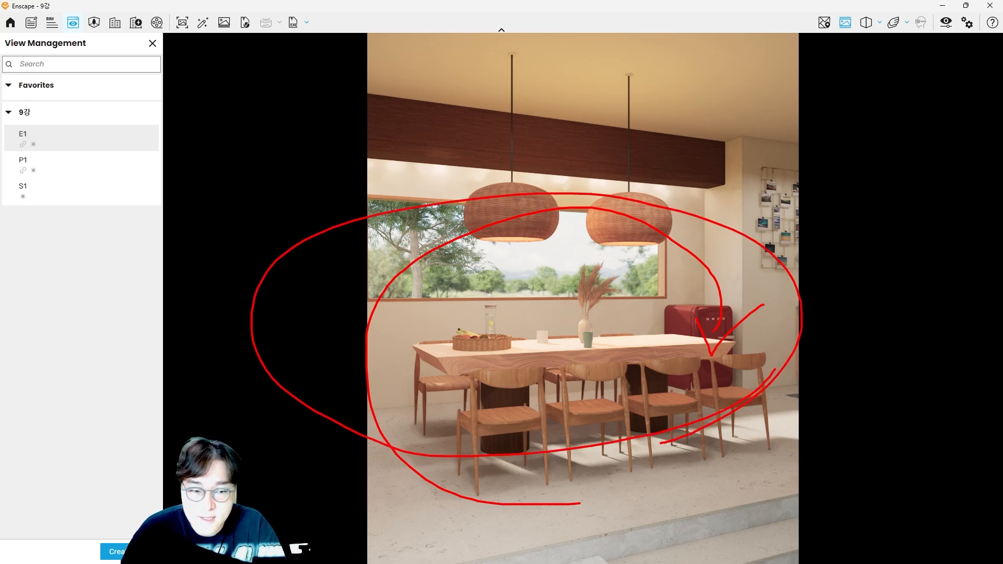
mouse_move(672, 395)
left_mouse_down()
mouse_move(572, 290)
mouse_move(619, 382)
left_mouse_up()
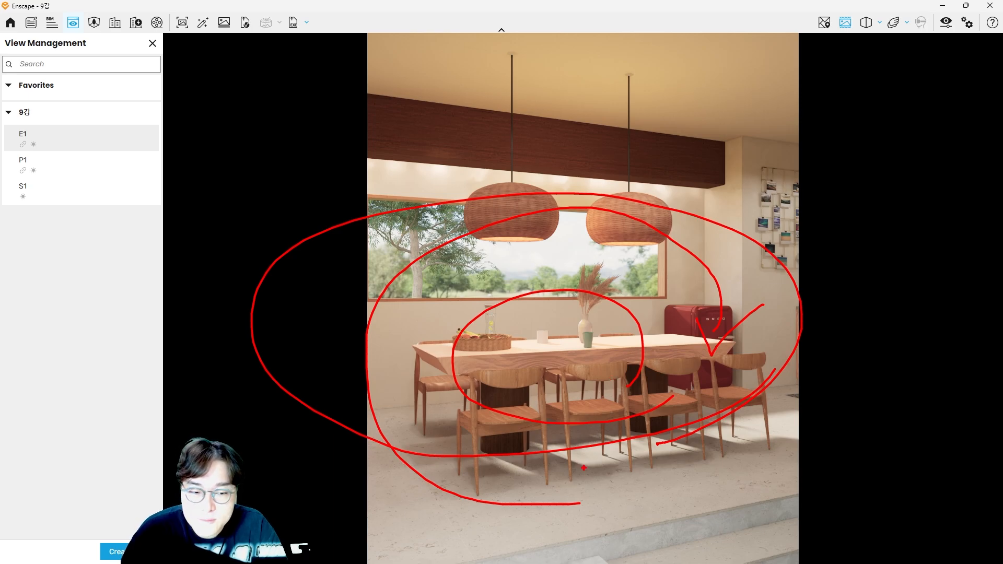
mouse_move(581, 468)
left_mouse_down()
mouse_move(576, 370)
mouse_move(619, 379)
mouse_move(572, 369)
left_mouse_up()
key("Escape")
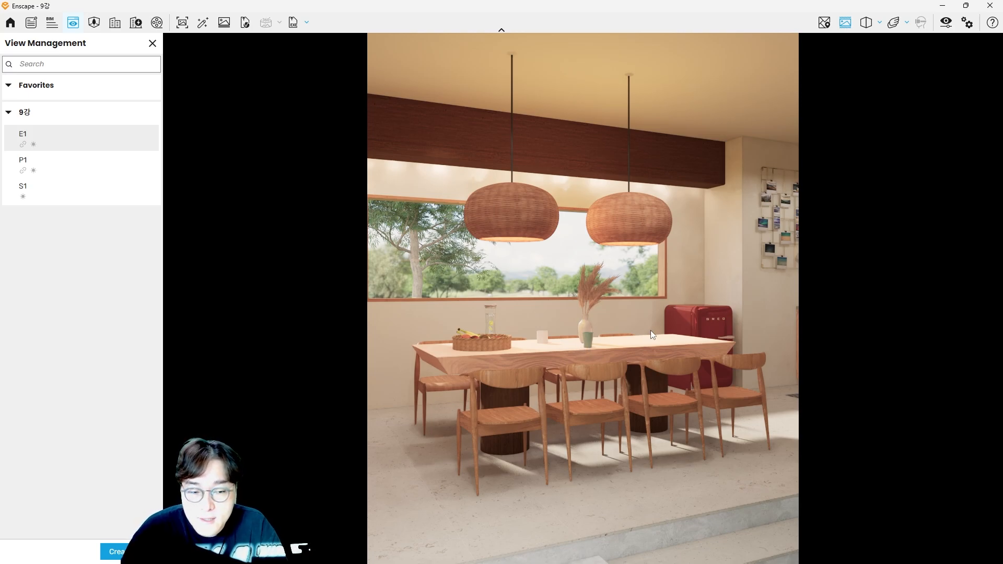
key("ctrl+2")
mouse_move(671, 324)
left_mouse_down()
mouse_move(617, 337)
mouse_move(577, 363)
mouse_move(607, 364)
left_mouse_up()
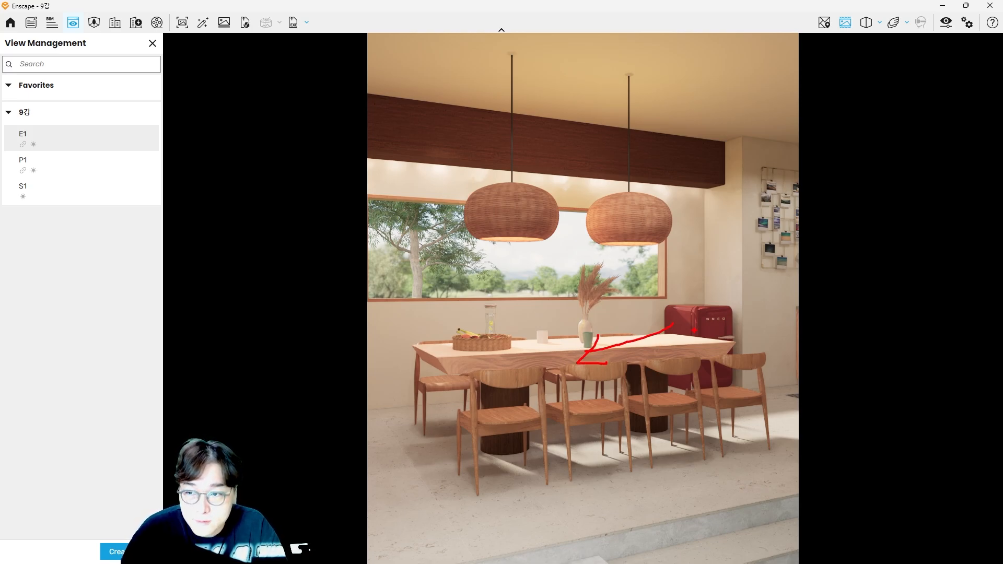
left_click_drag(769, 297, 709, 455)
mouse_move(713, 432)
left_mouse_down()
mouse_move(709, 453)
mouse_move(739, 442)
left_mouse_up()
mouse_move(383, 484)
left_mouse_down()
mouse_move(630, 473)
mouse_move(610, 485)
left_mouse_up()
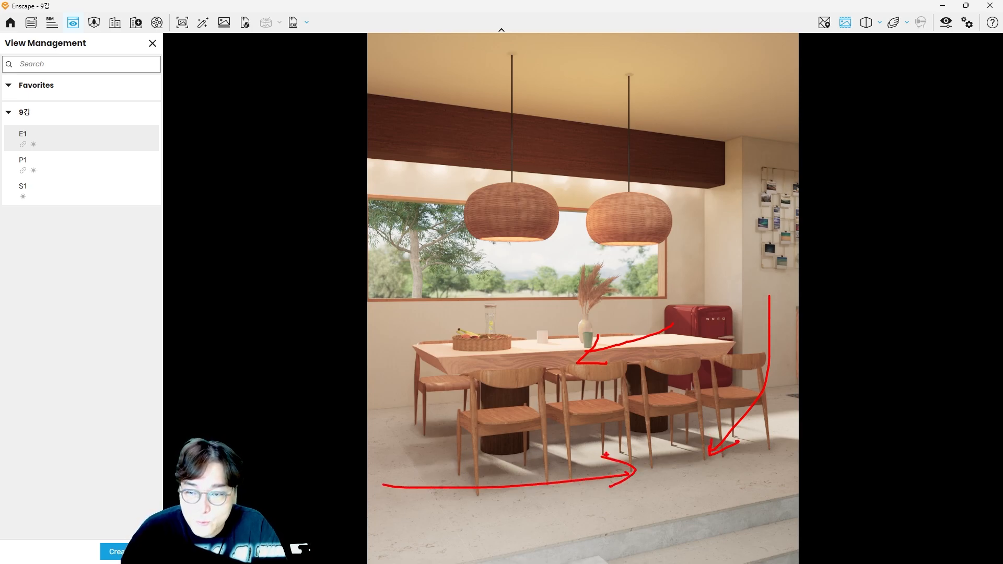
mouse_move(430, 448)
left_mouse_down()
mouse_move(604, 434)
mouse_move(595, 439)
left_mouse_up()
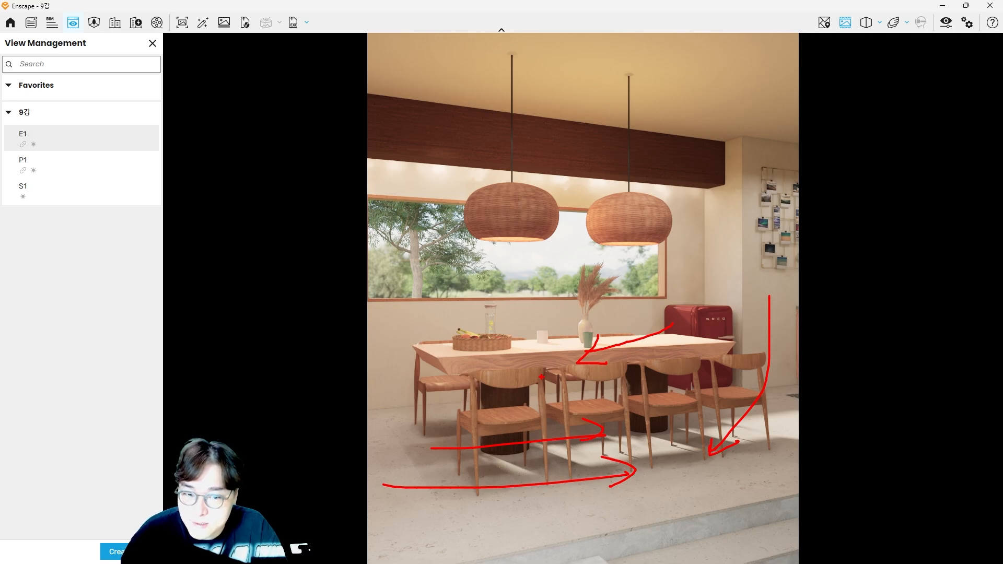
mouse_move(711, 389)
left_mouse_down()
mouse_move(527, 434)
mouse_move(684, 345)
mouse_move(652, 418)
left_mouse_up()
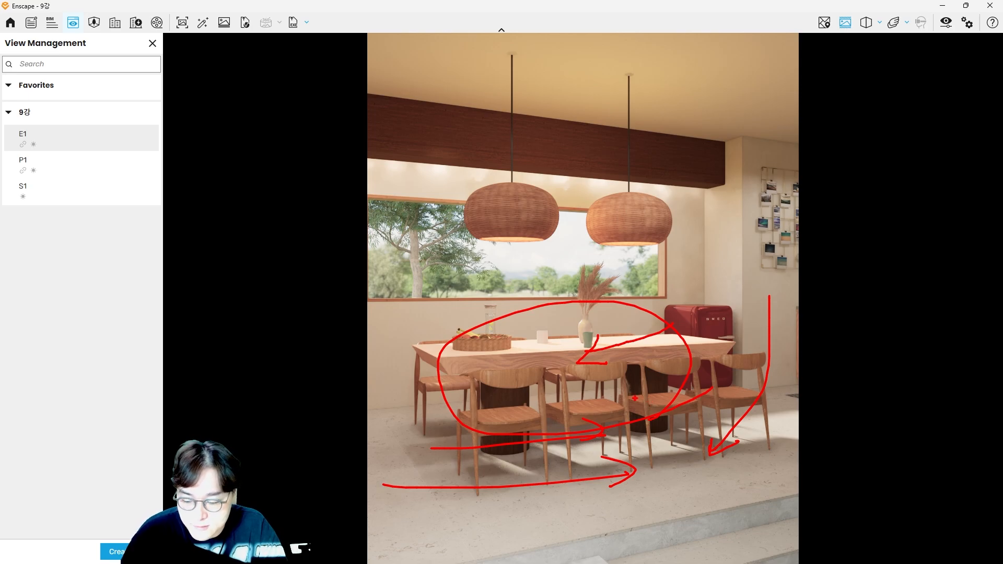
mouse_move(567, 469)
left_mouse_down()
mouse_move(544, 328)
mouse_move(581, 339)
left_mouse_up()
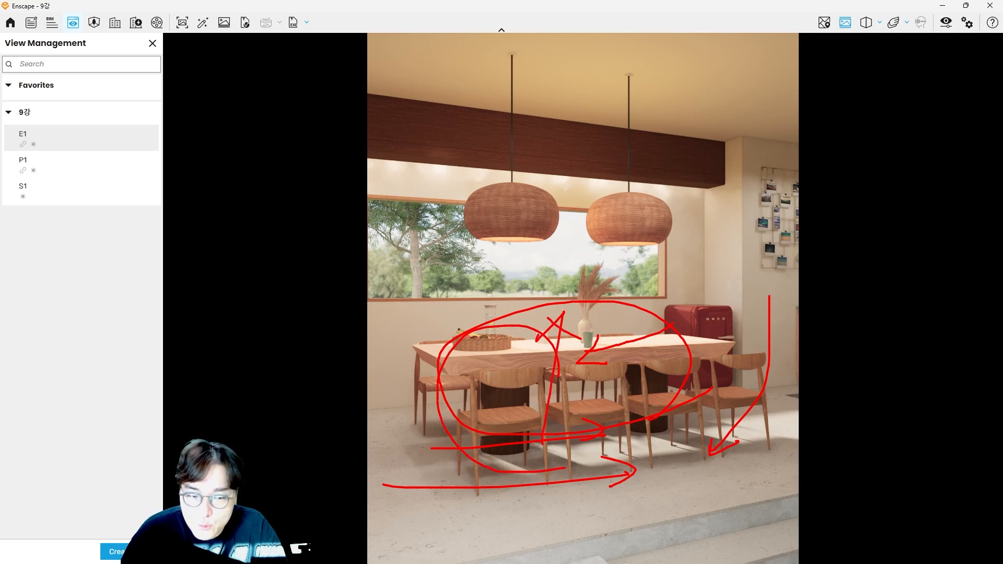
left_click_drag(544, 216, 494, 212)
left_click_drag(641, 219, 672, 233)
left_click_drag(598, 349, 626, 352)
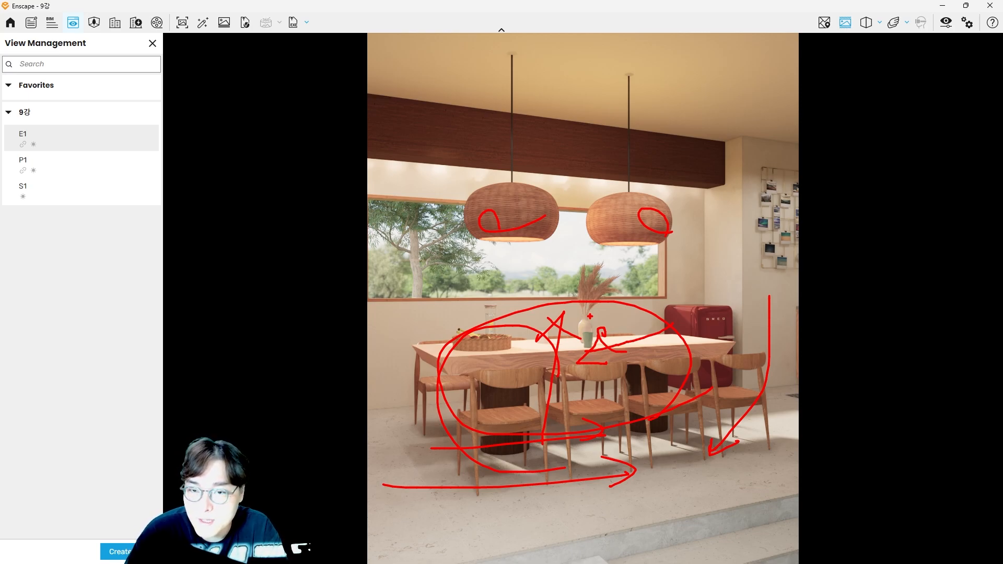
key("Escape")
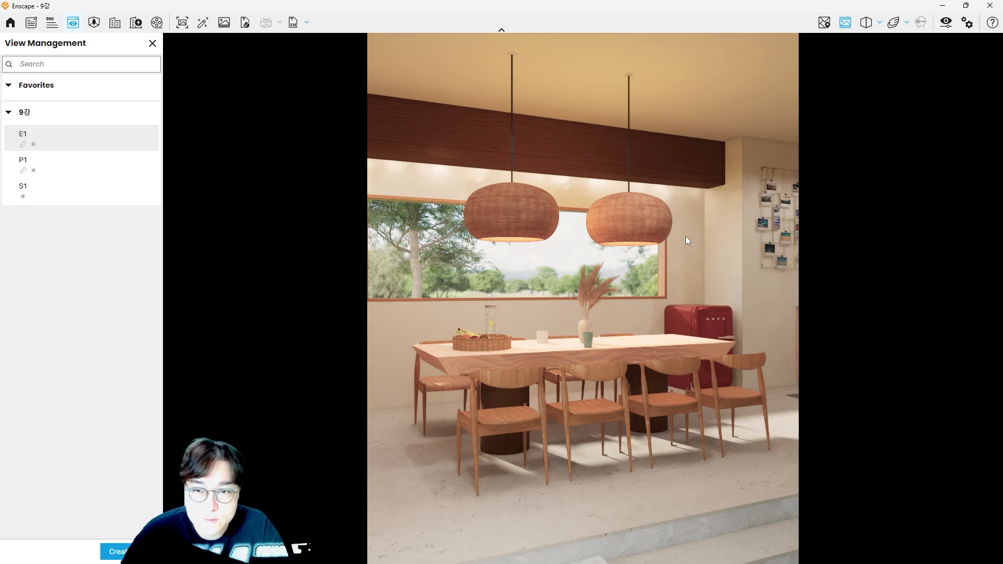
Open the Video Editor on the E1 dining table view.
left_click(156, 23)
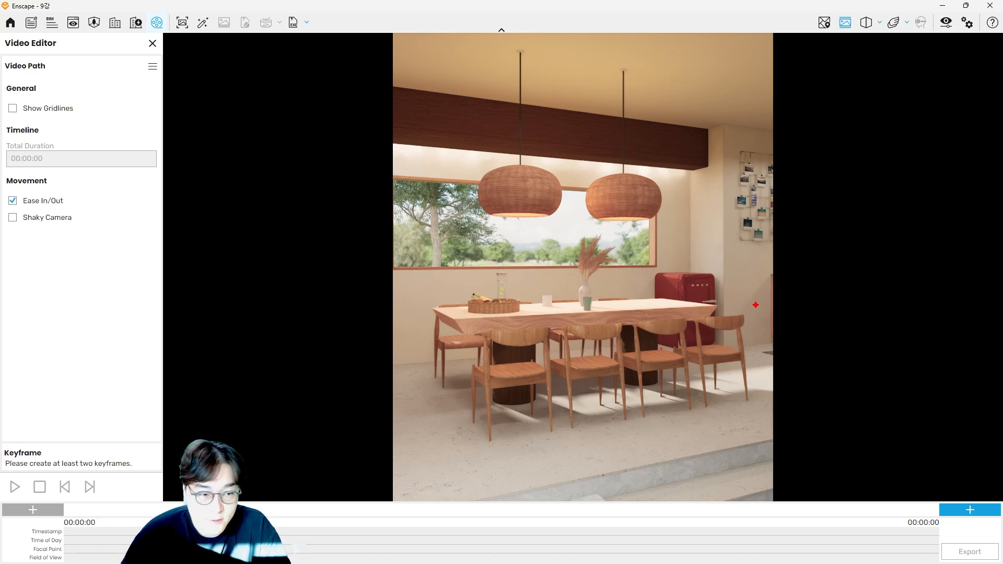
mouse_move(752, 296)
left_mouse_down()
mouse_move(833, 277)
mouse_move(773, 308)
left_mouse_up()
mouse_move(397, 309)
left_mouse_down()
mouse_move(303, 316)
mouse_move(324, 337)
left_mouse_up()
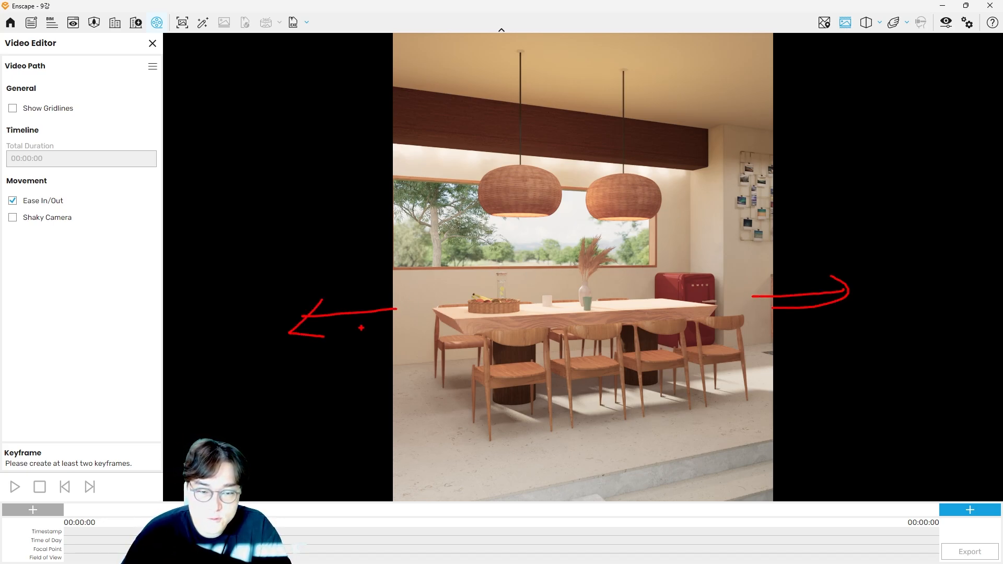
mouse_move(384, 312)
left_mouse_down()
mouse_move(311, 319)
mouse_move(309, 338)
left_mouse_up()
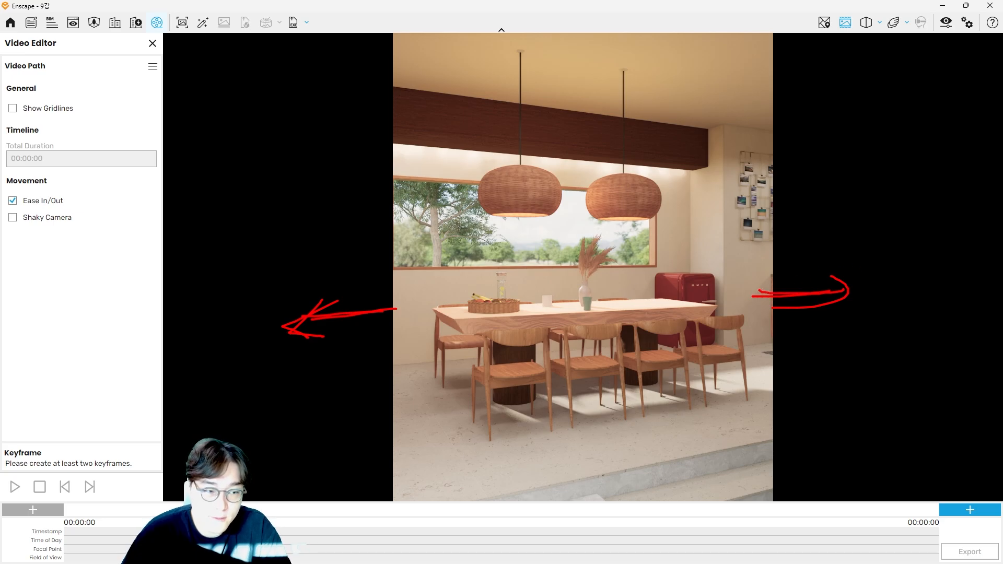
key("Escape")
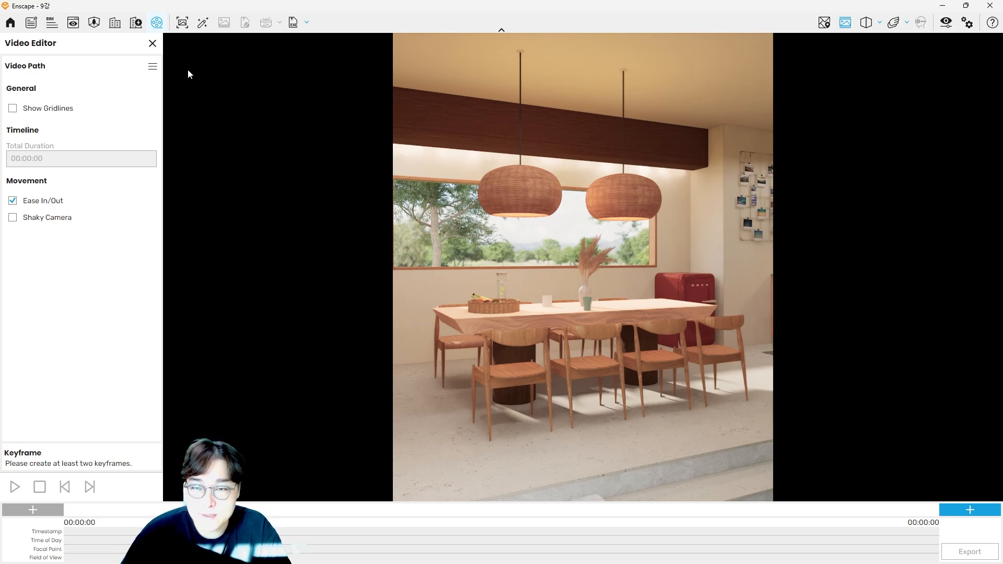
Set the output resolution of the Setting2 visual preset to Ultra HD.
left_click(947, 22)
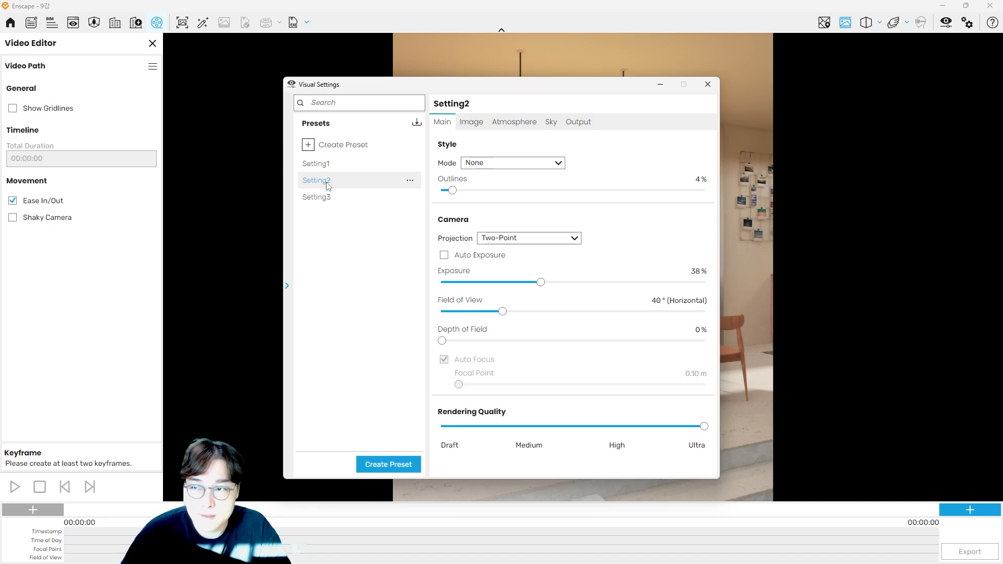
left_click_drag(491, 84, 705, 69)
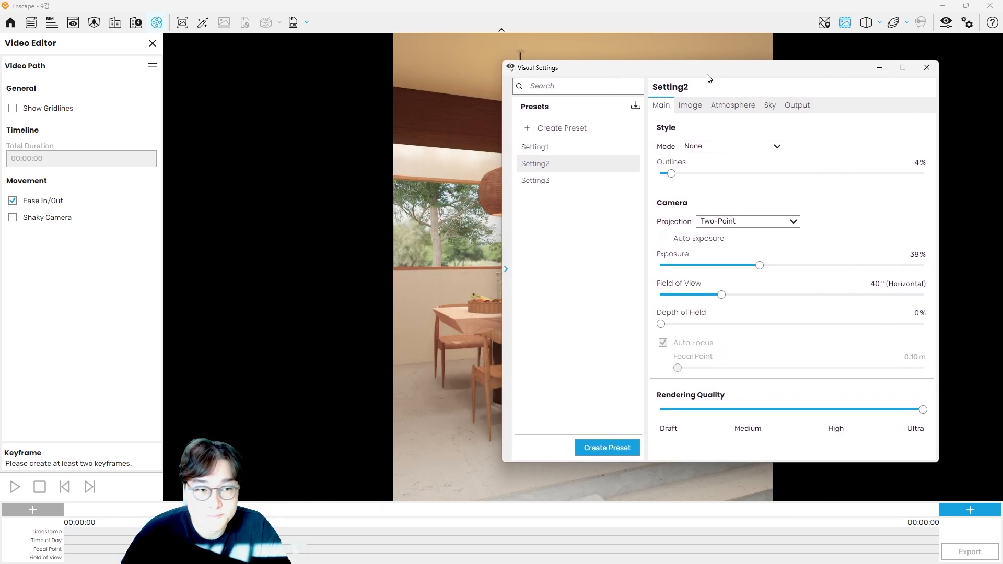
left_click(792, 107)
left_click_drag(777, 73, 705, 110)
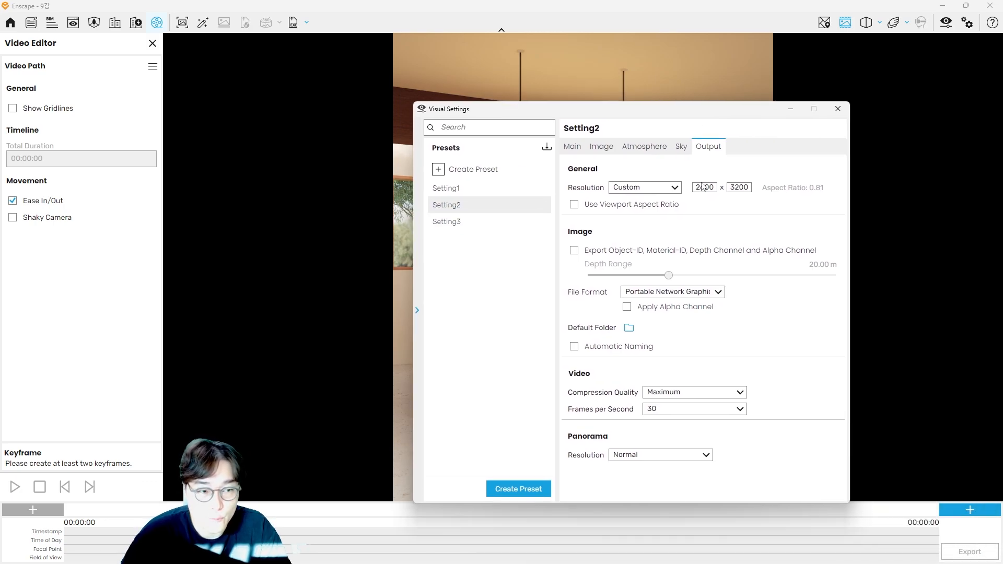
left_click_drag(695, 187, 715, 188)
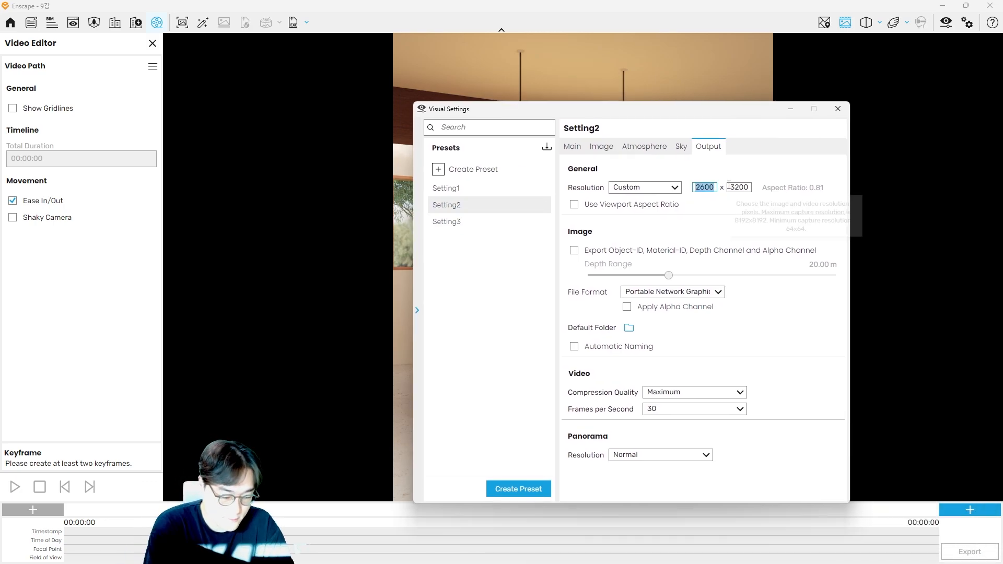
left_click(650, 189)
left_click(641, 246)
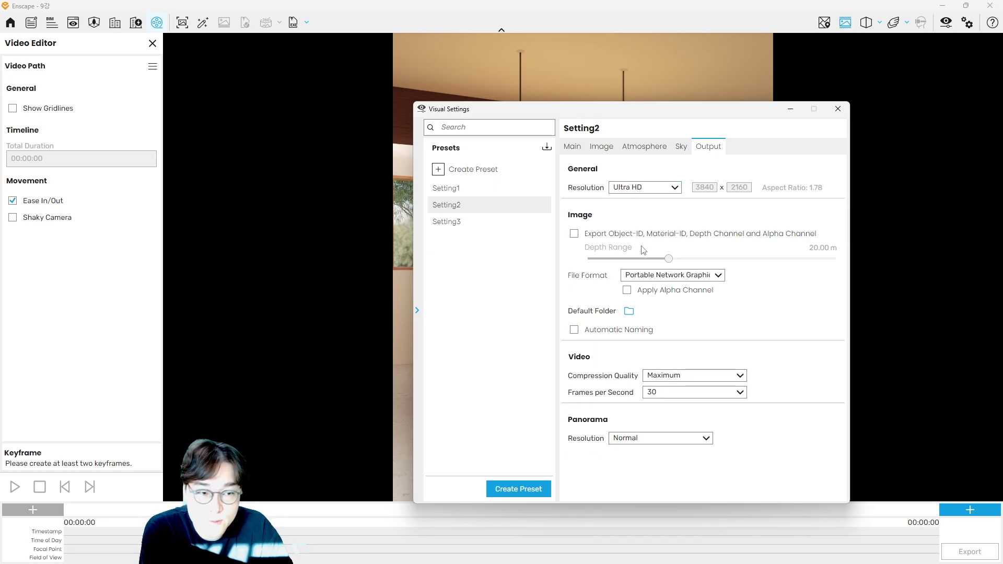
left_click_drag(666, 111, 660, 137)
left_click(832, 135)
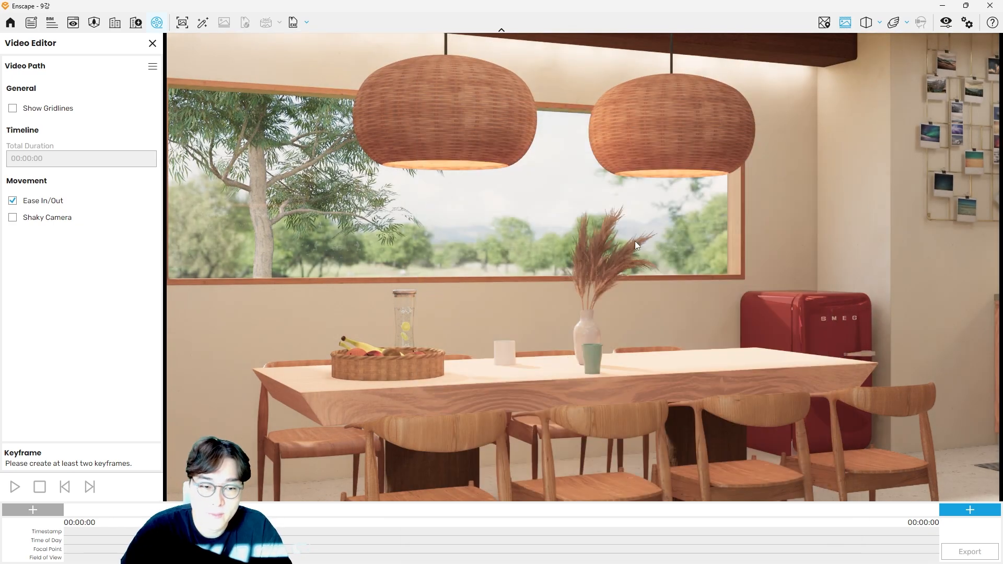
Pull the camera back from the dining table and widen the horizontal field of view to 56°.
key("s")
key("s")
key("s")
key("s")
key("s")
key("s")
key("s")
key("s")
key("s")
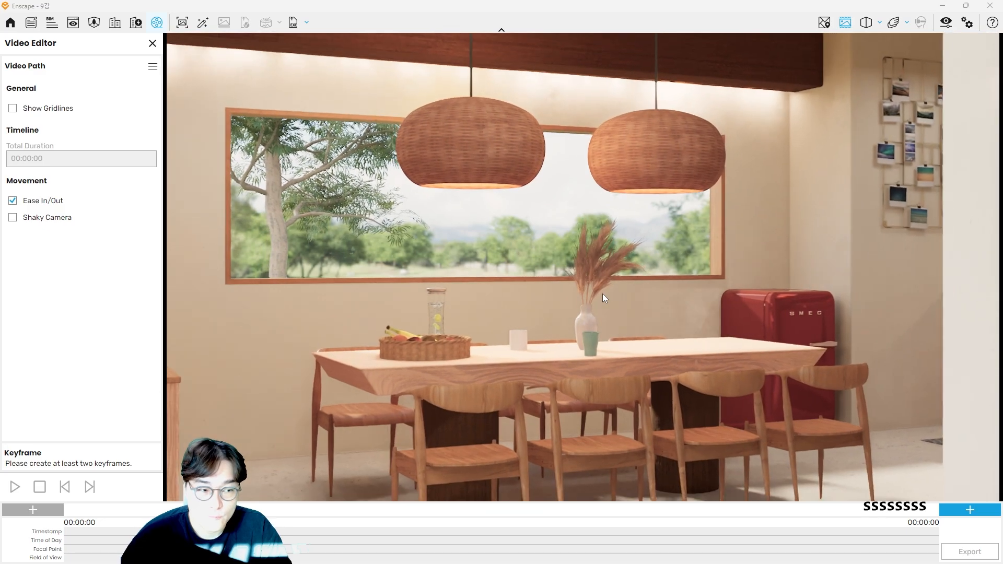
key("a")
key("w")
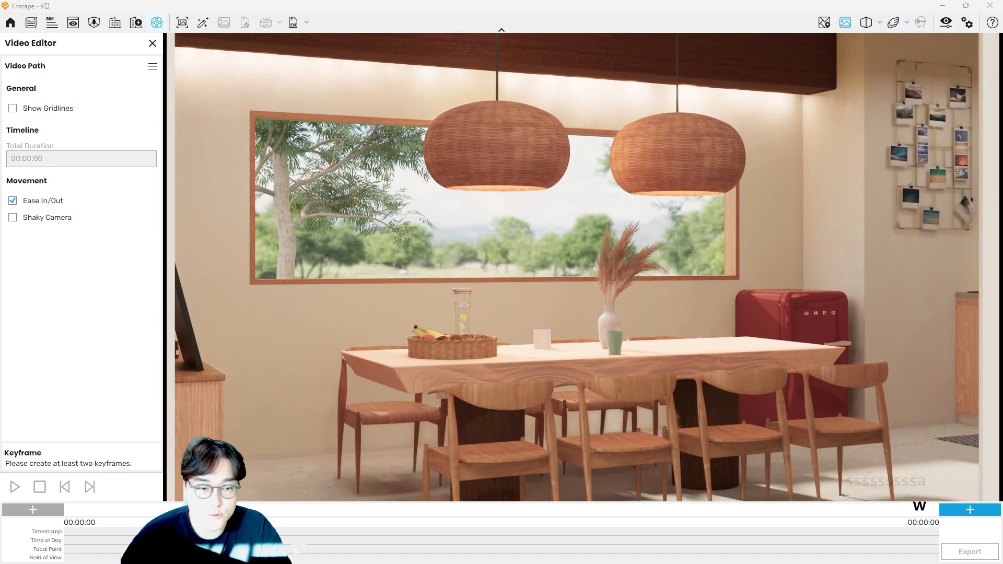
left_click(946, 22)
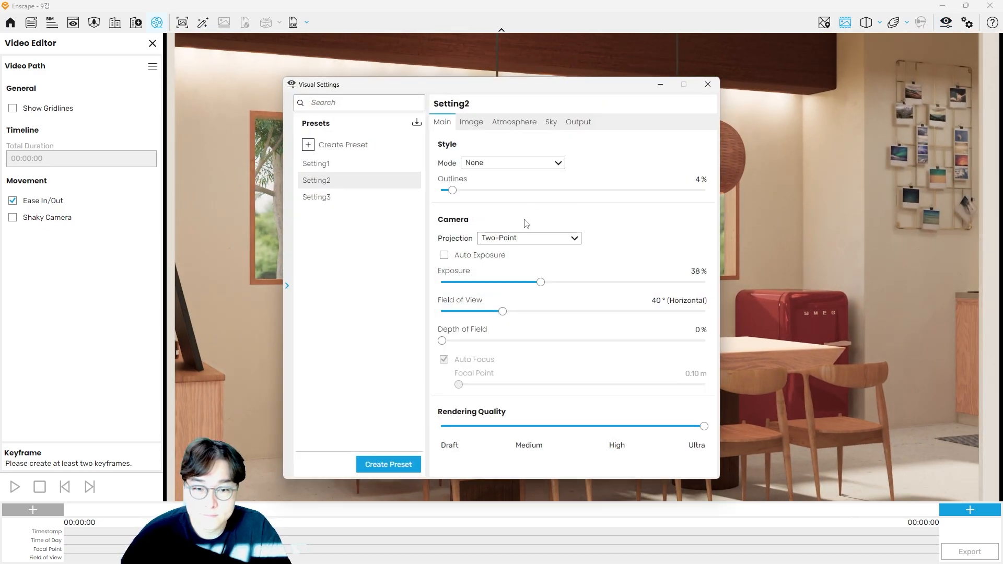
left_click_drag(504, 312, 533, 317)
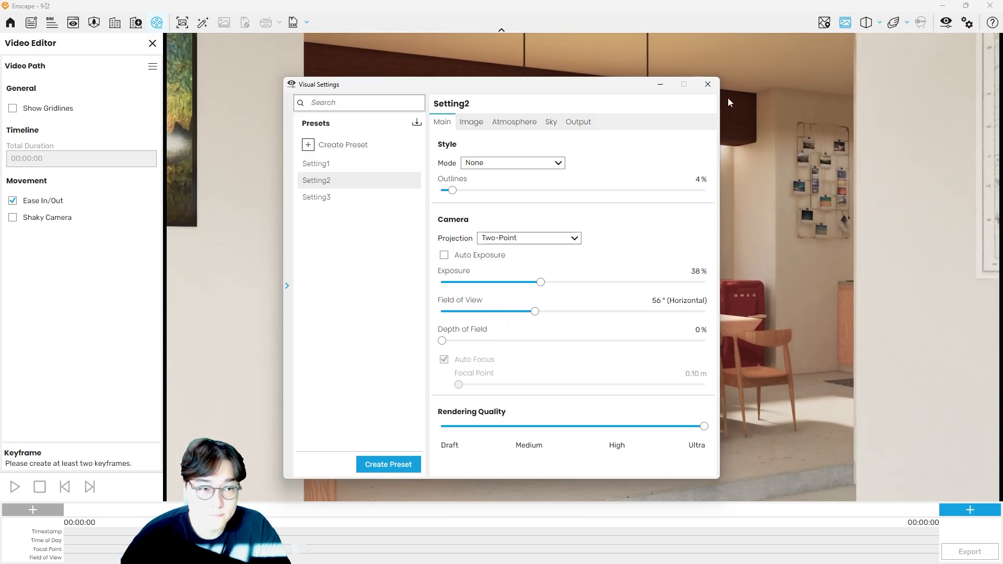
left_click(707, 84)
Bring the camera closer to the dining table, lower it slightly, and widen the field of view further.
key("w")
key("w")
key("w")
key("w")
key("w")
key("w")
key("w")
key("w")
key("w")
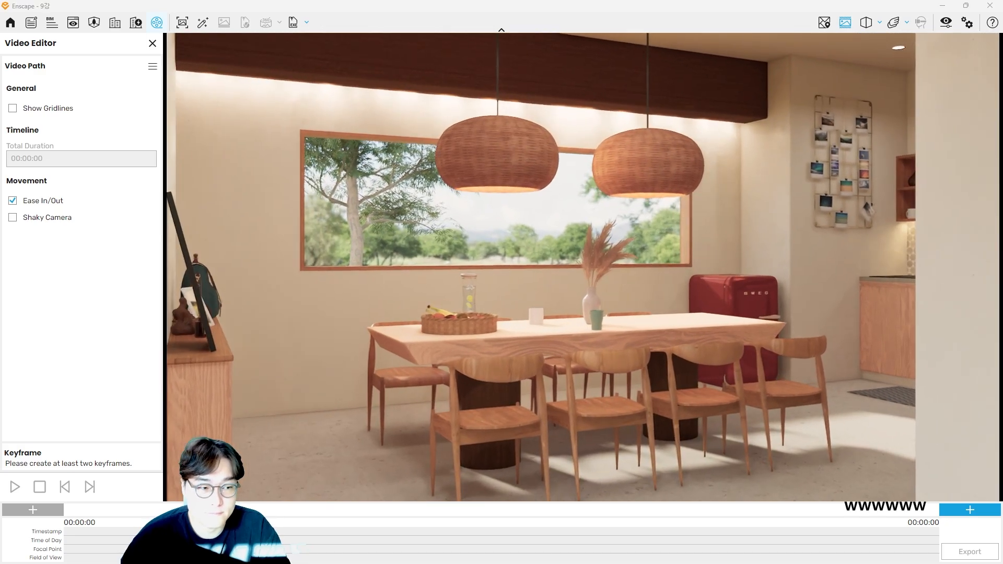
key("a")
key("q")
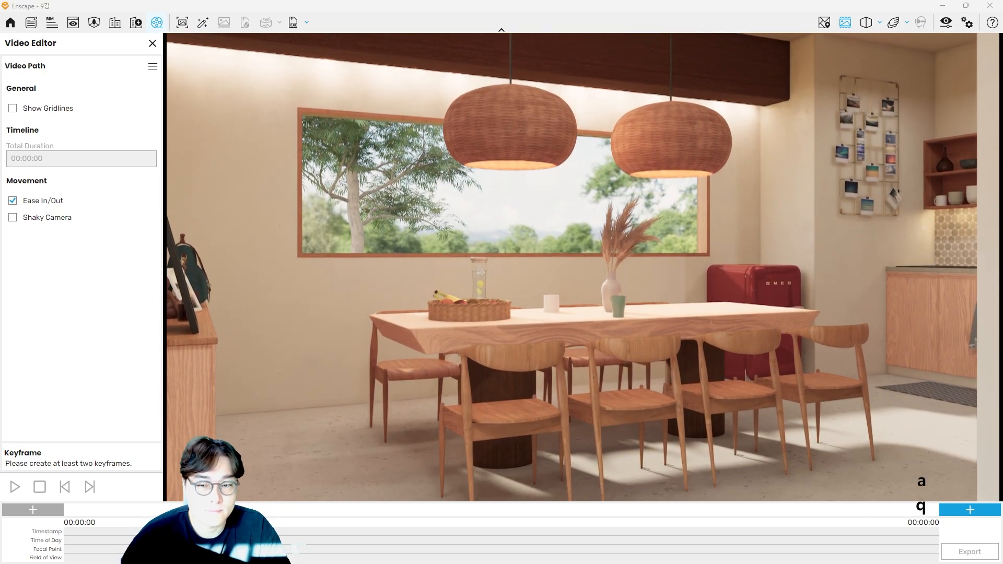
mouse_move(583, 268)
left_mouse_down()
mouse_move(573, 276)
mouse_move(590, 268)
left_mouse_up()
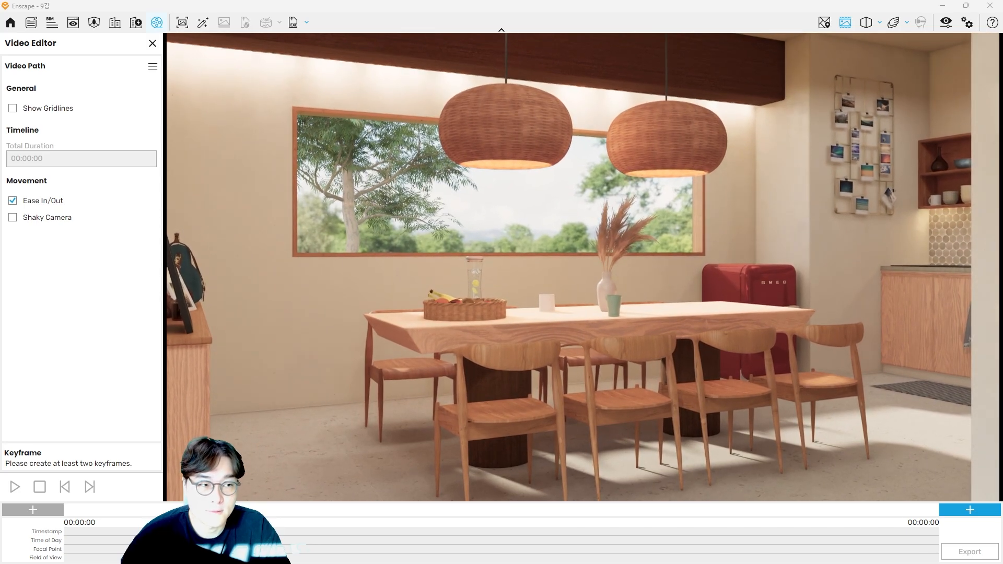
left_click(946, 22)
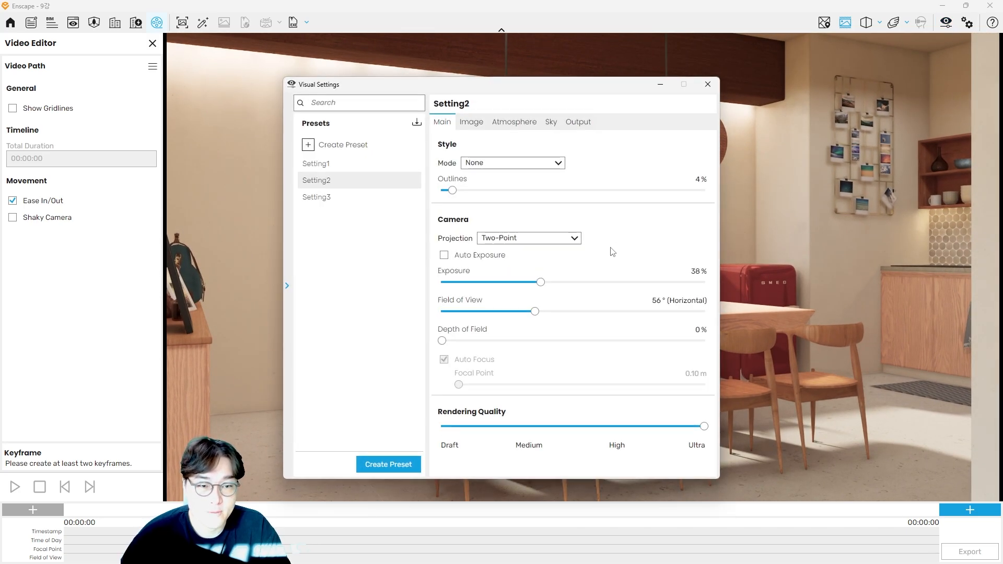
left_click_drag(540, 311, 555, 312)
left_click(708, 84)
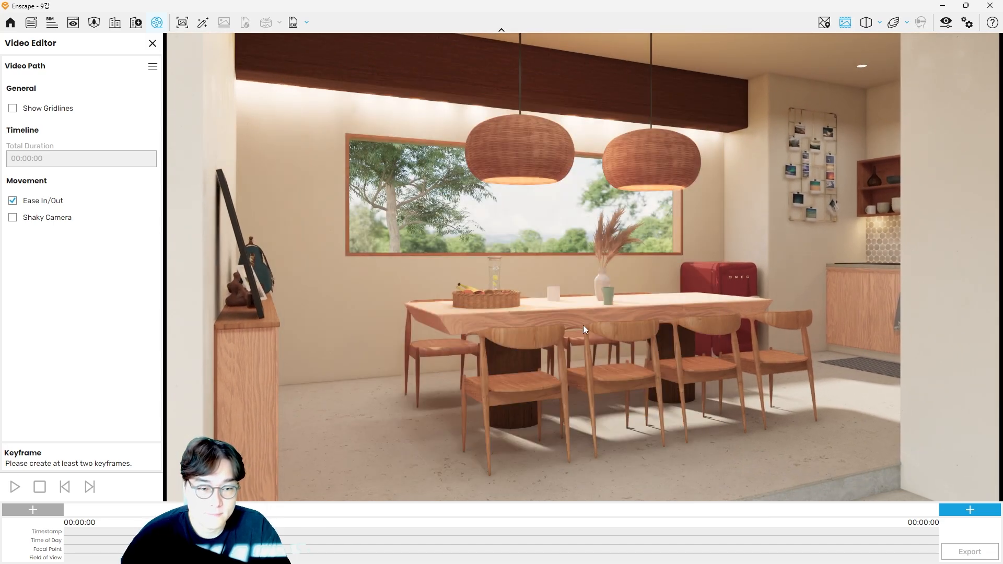
Frame the full dining table between the sideboard and the kitchen counter, and add this view as the video's starting keyframe.
key("w")
key("w")
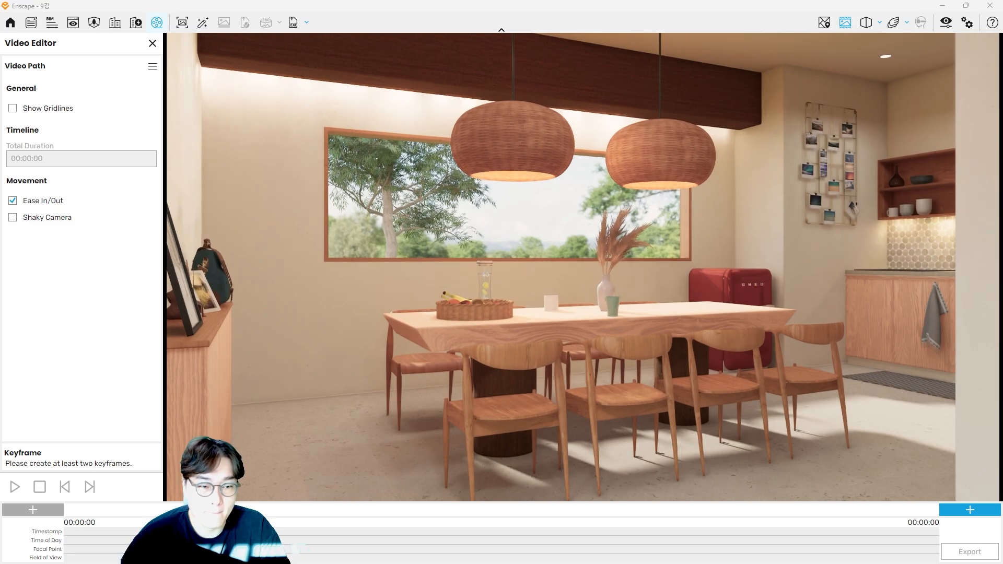
key("a")
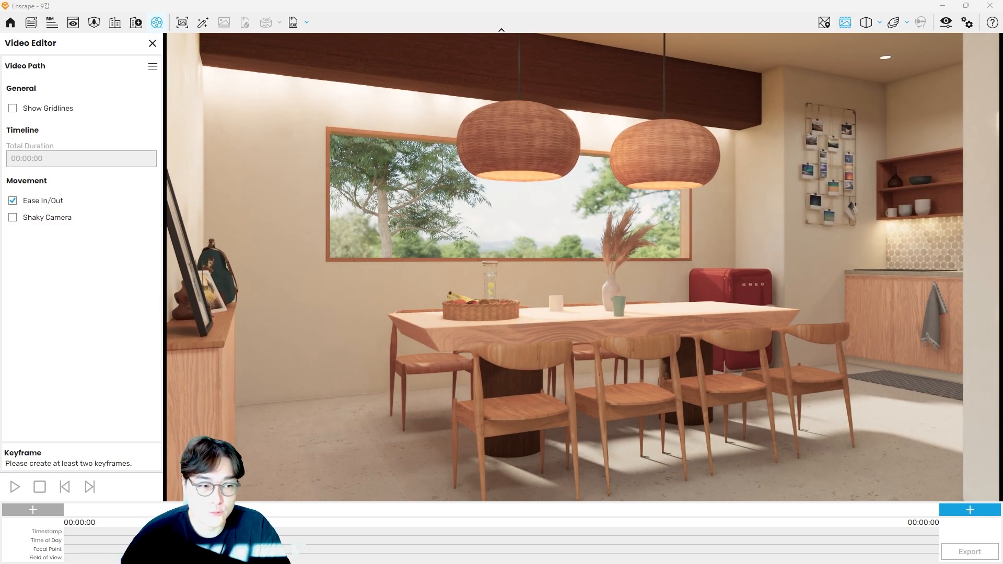
key("s")
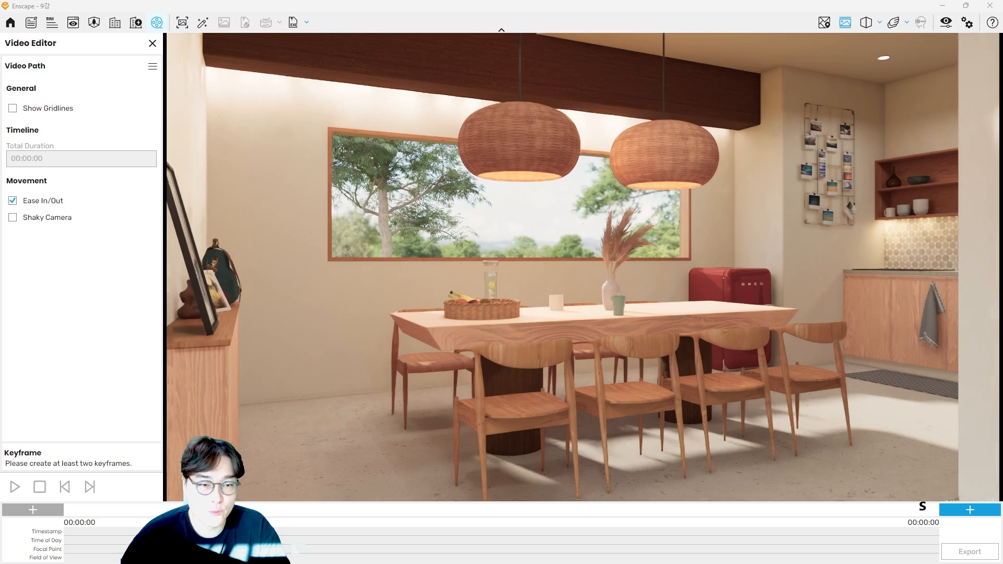
key("q")
key("e")
key("w")
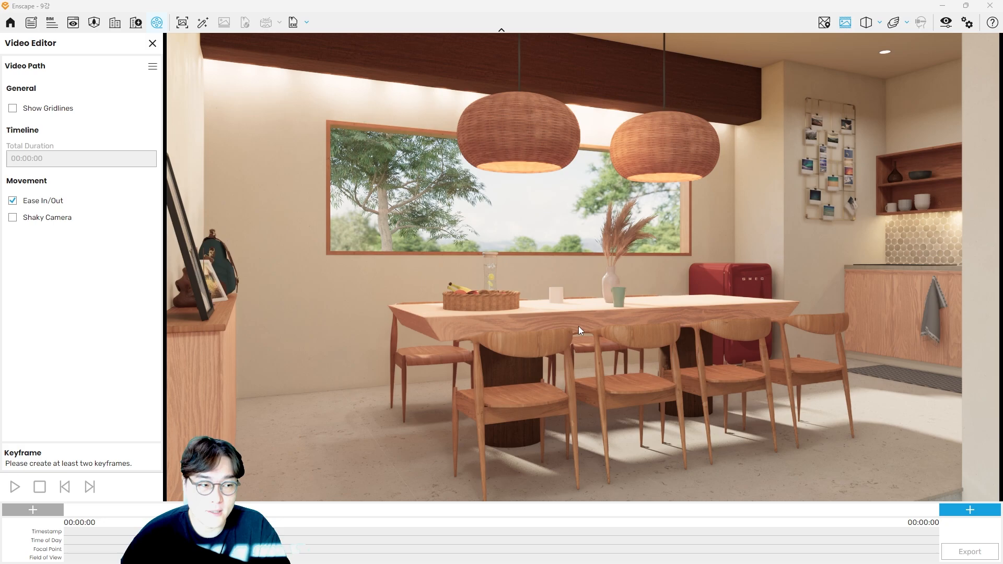
key("w")
key("d")
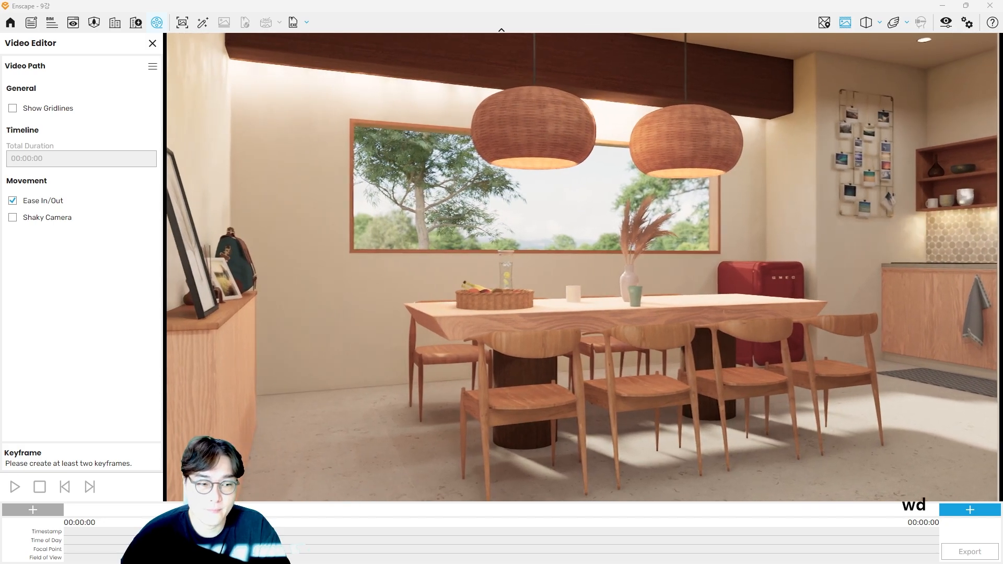
key("a")
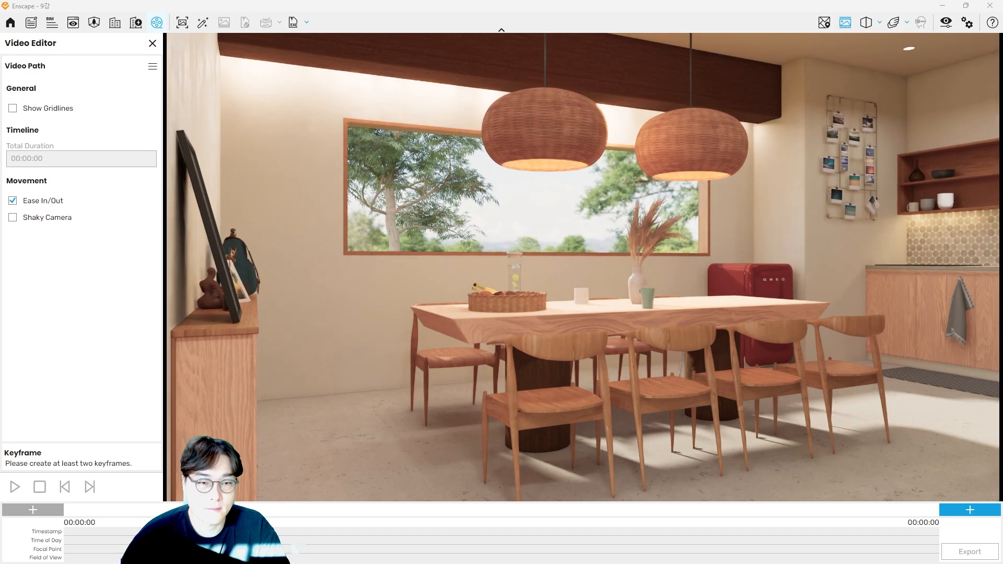
left_click_drag(583, 267, 591, 269)
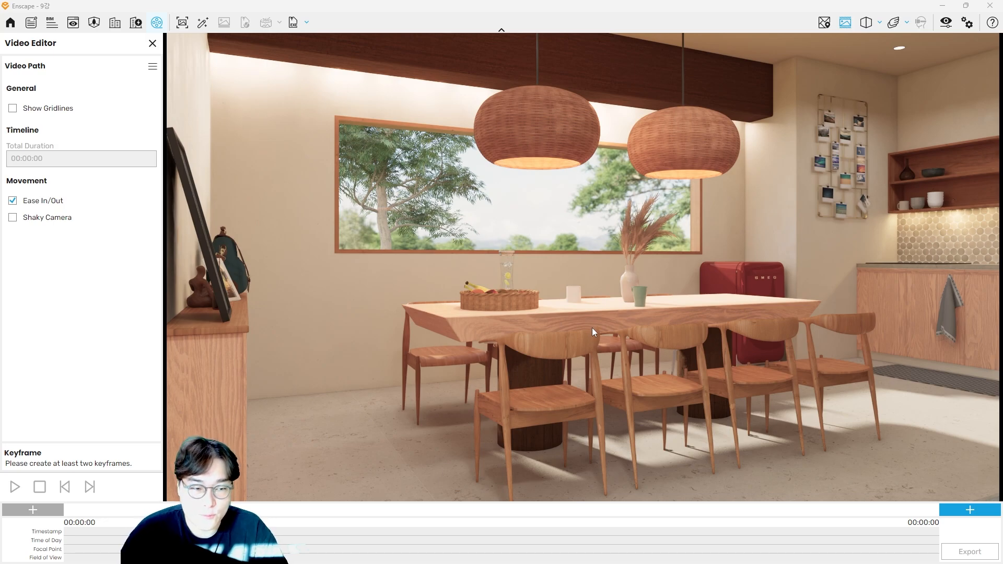
key("d")
key("a")
key("d")
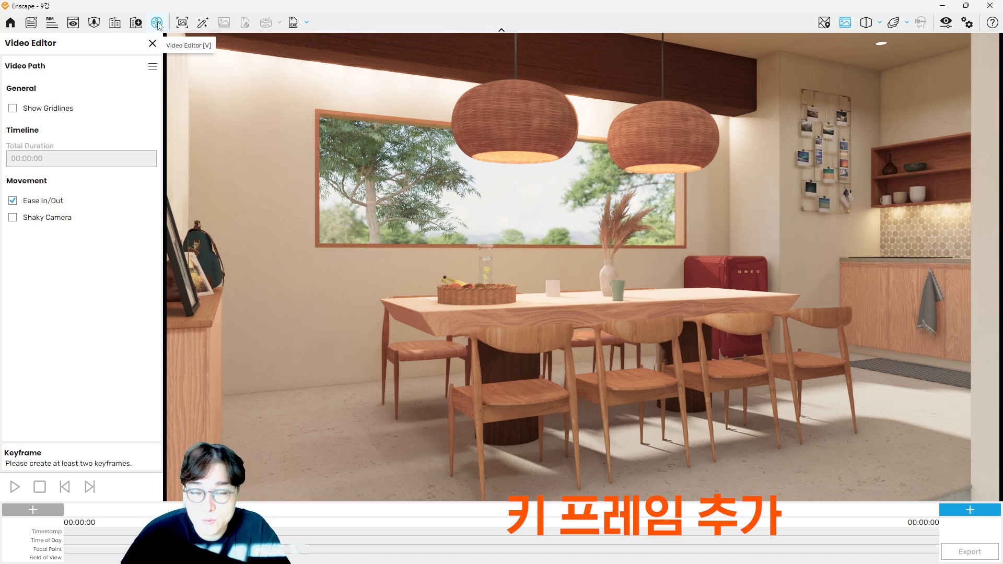
left_click(43, 516)
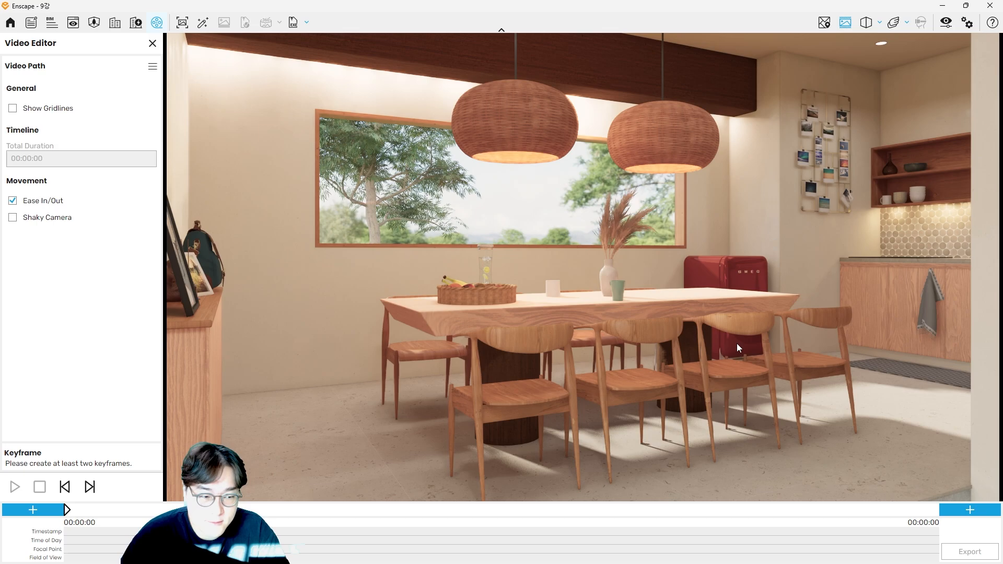
Move the camera straight forward toward the dining table and add this closer view as the video's ending keyframe.
key("w")
key("w")
key("w")
key("w")
key("w")
key("w")
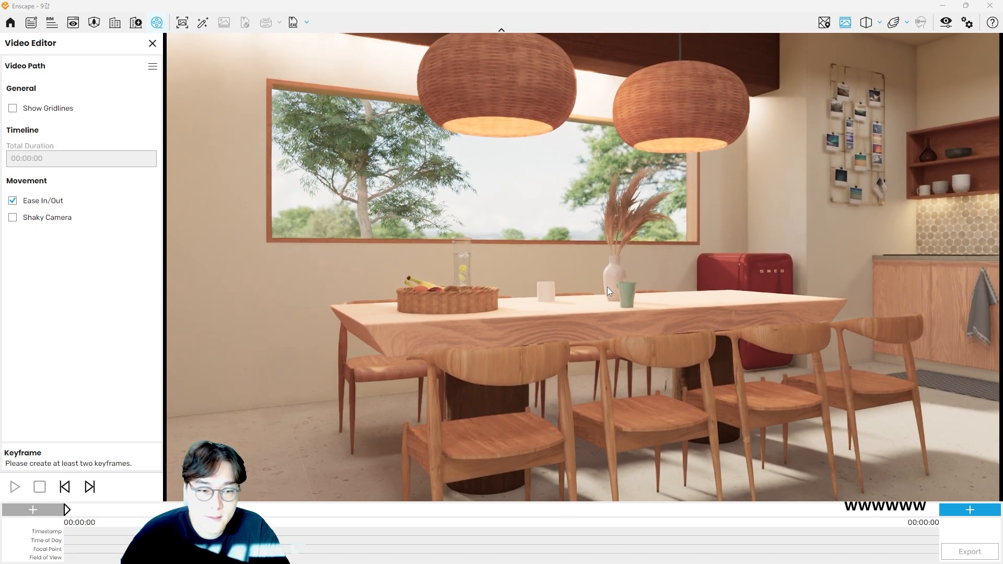
key("w")
key("w")
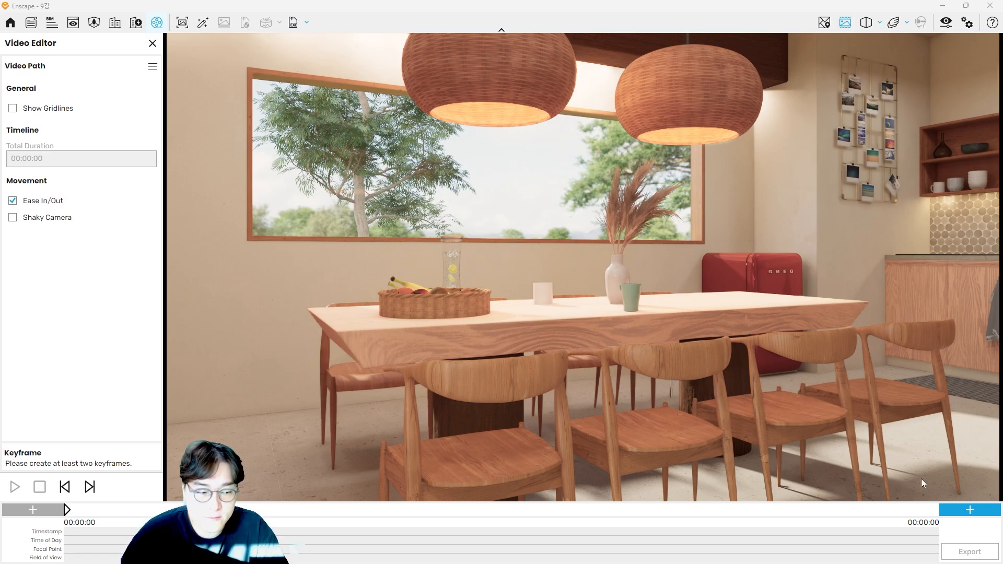
left_click(973, 517)
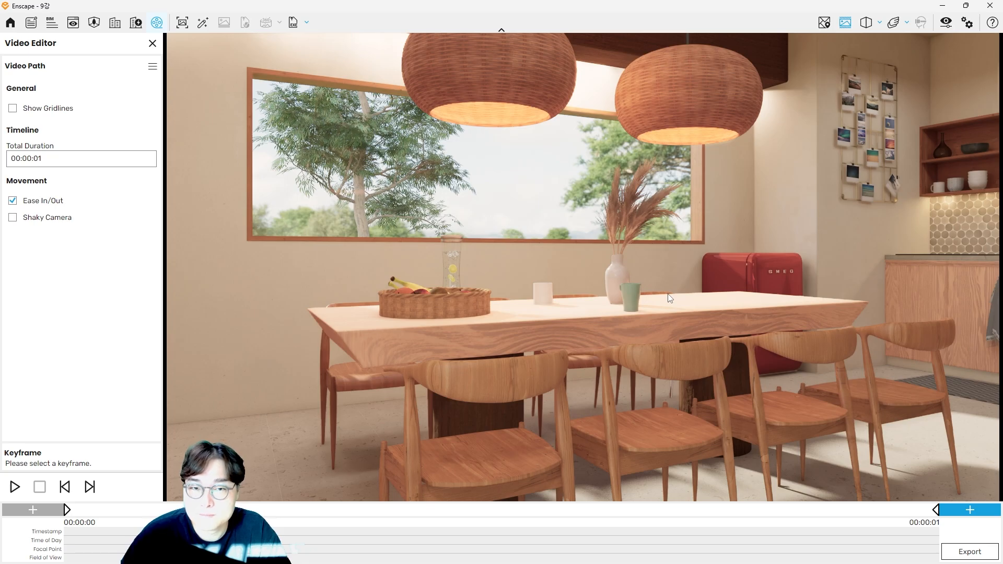
Preview the camera movement between the two keyframes several times and check it against the total duration.
left_click(14, 489)
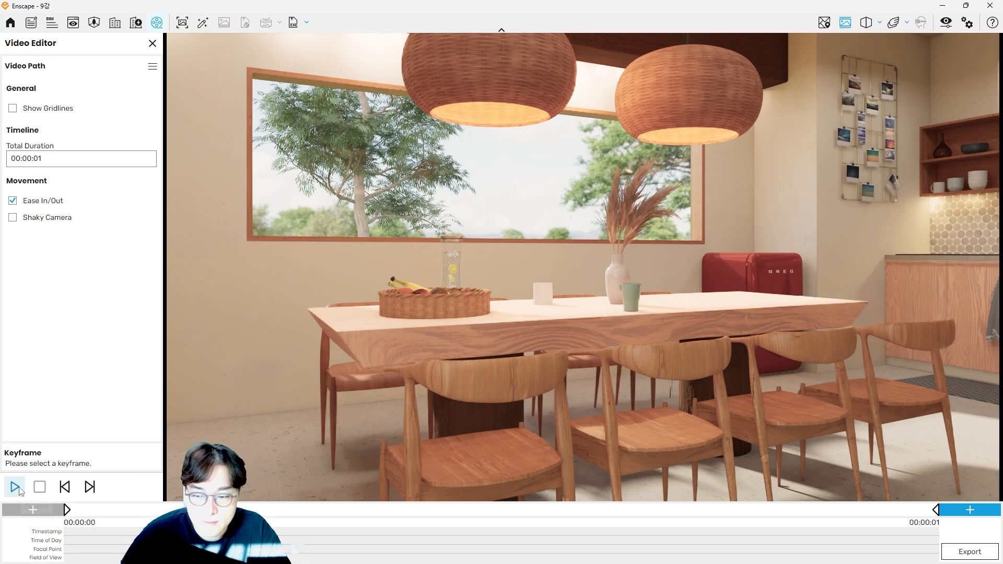
left_click(15, 487)
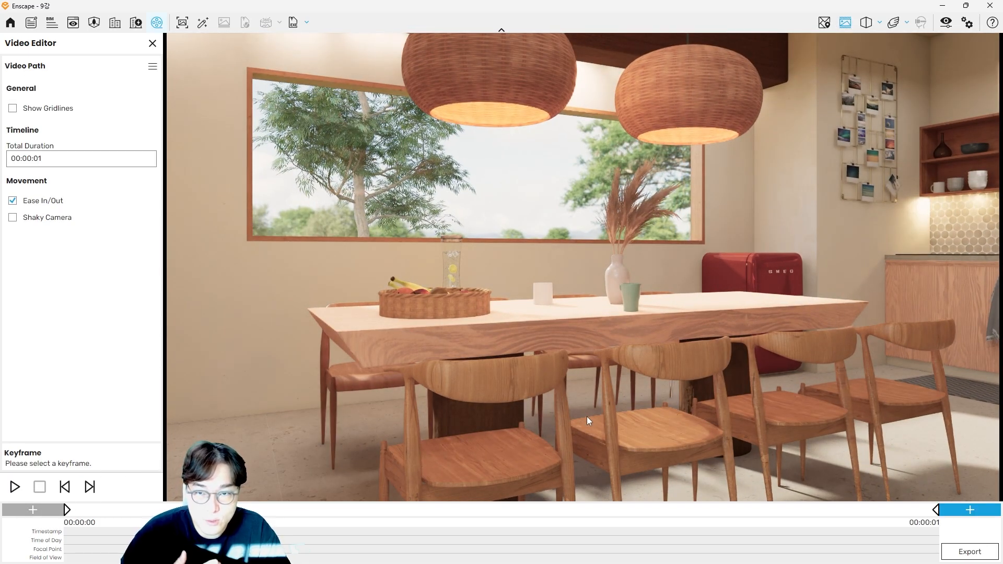
left_click(14, 487)
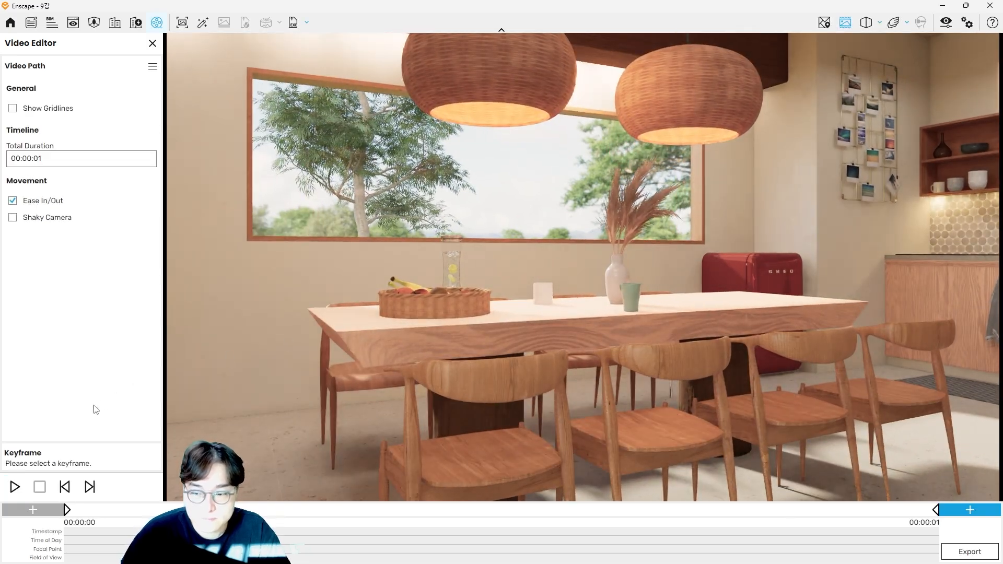
left_click(15, 487)
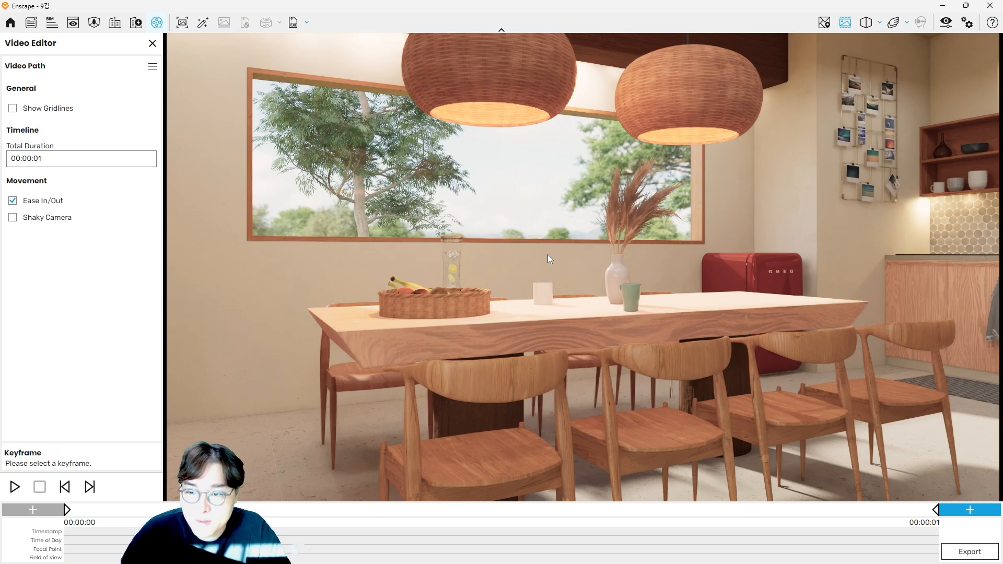
left_click(14, 487)
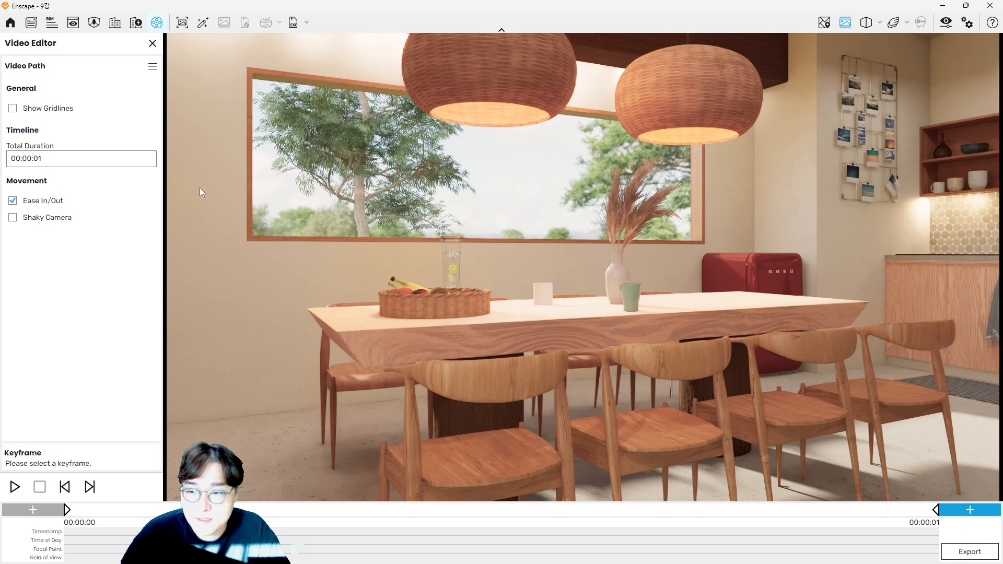
left_click(7, 147, "ctrl")
left_click_drag(31, 159, 48, 166, "ctrl")
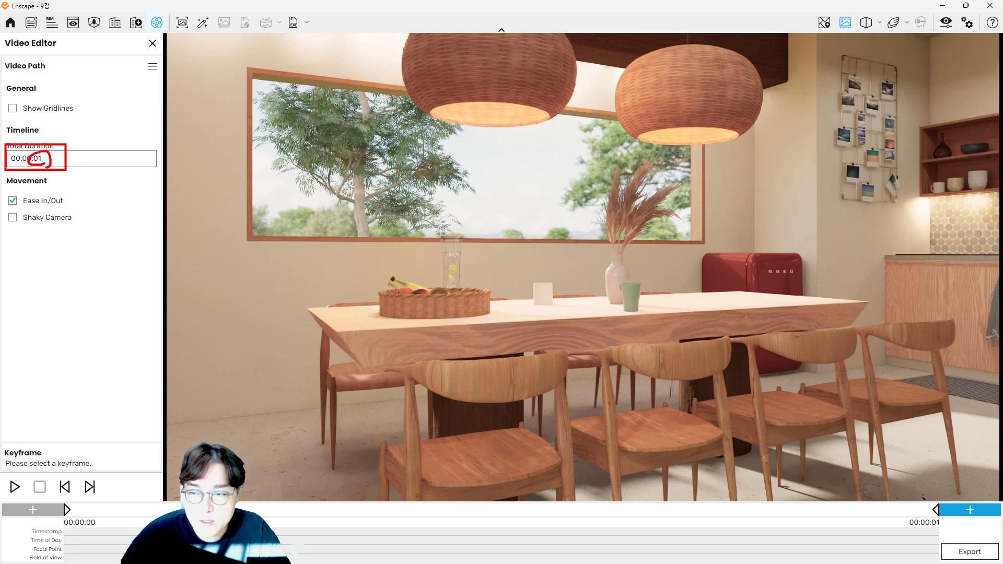
left_click_drag(112, 189, 130, 226)
key("Escape")
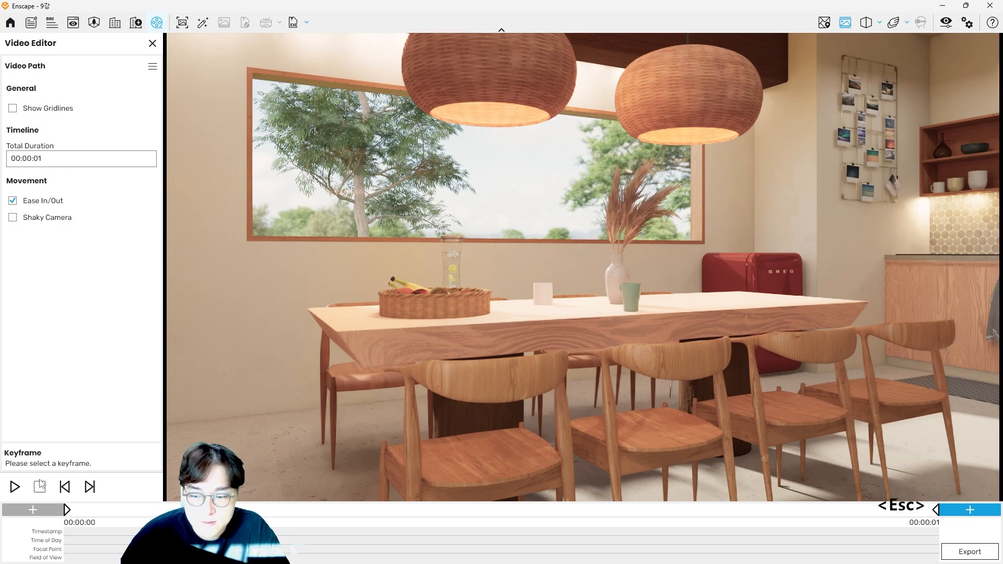
left_click(15, 487)
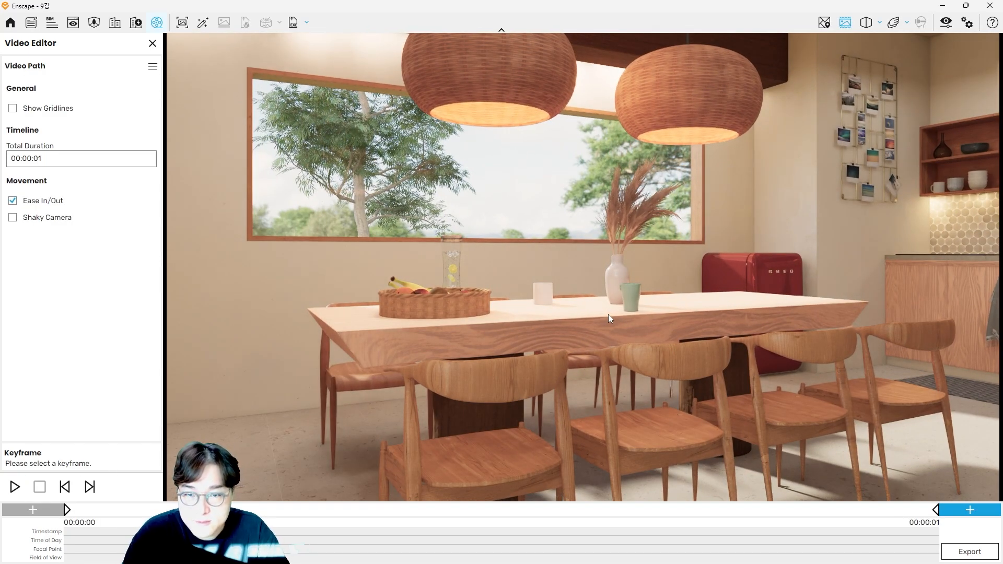
Set the video's total duration to 8 seconds and preview the camera movement.
left_click(44, 160)
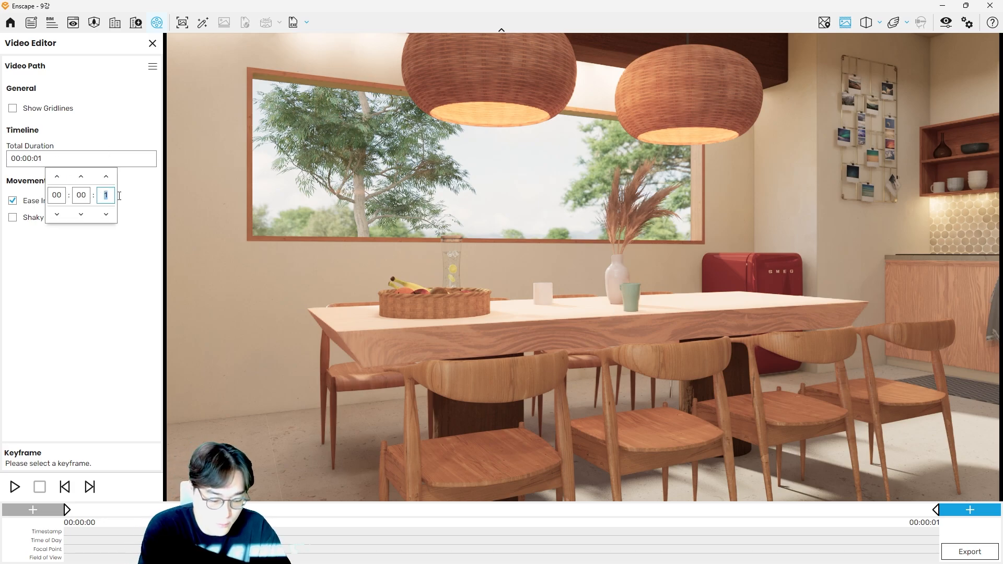
type("8")
left_click(109, 131)
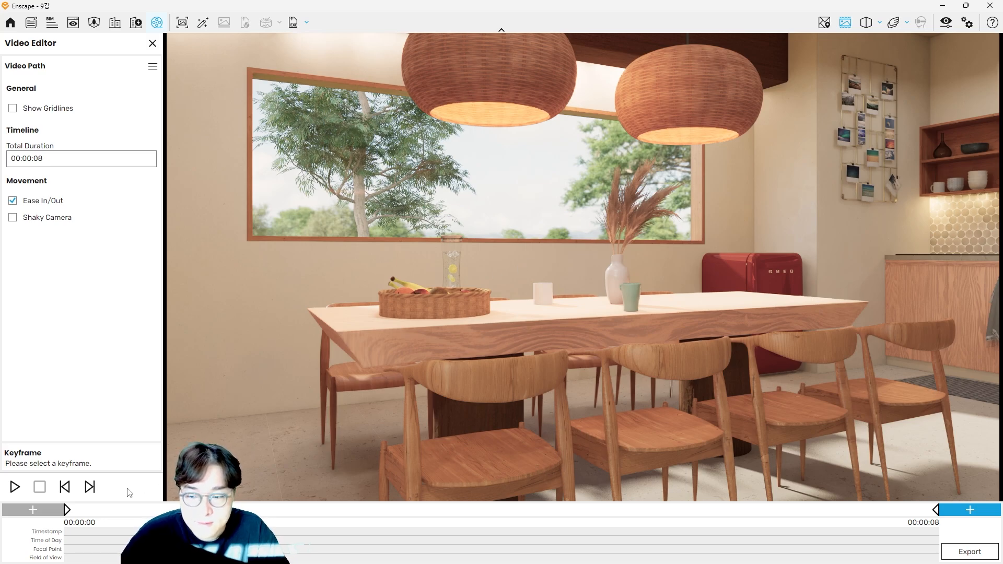
left_click(15, 487)
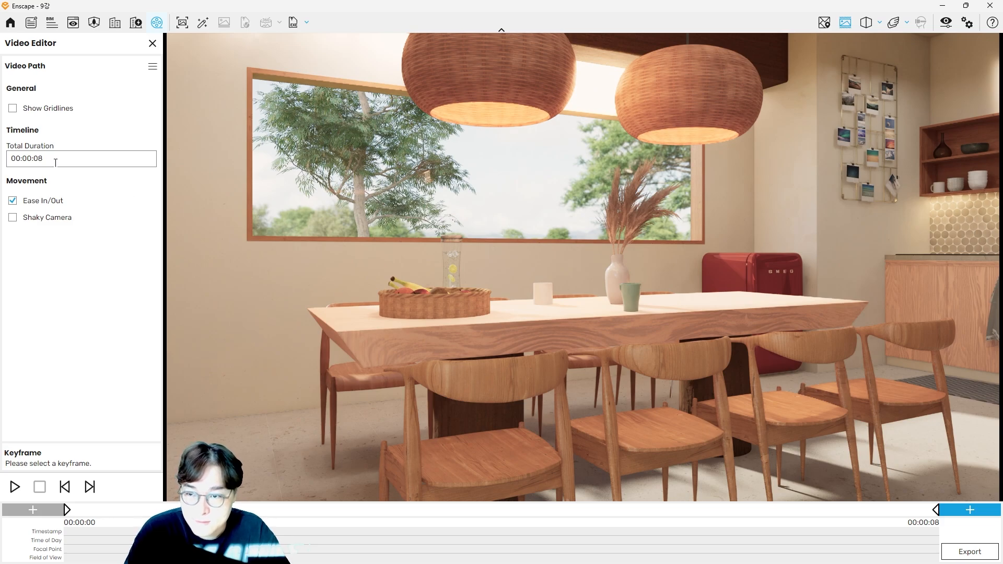
Set the video's total duration to 10 seconds and preview the slower camera movement.
left_click(47, 161)
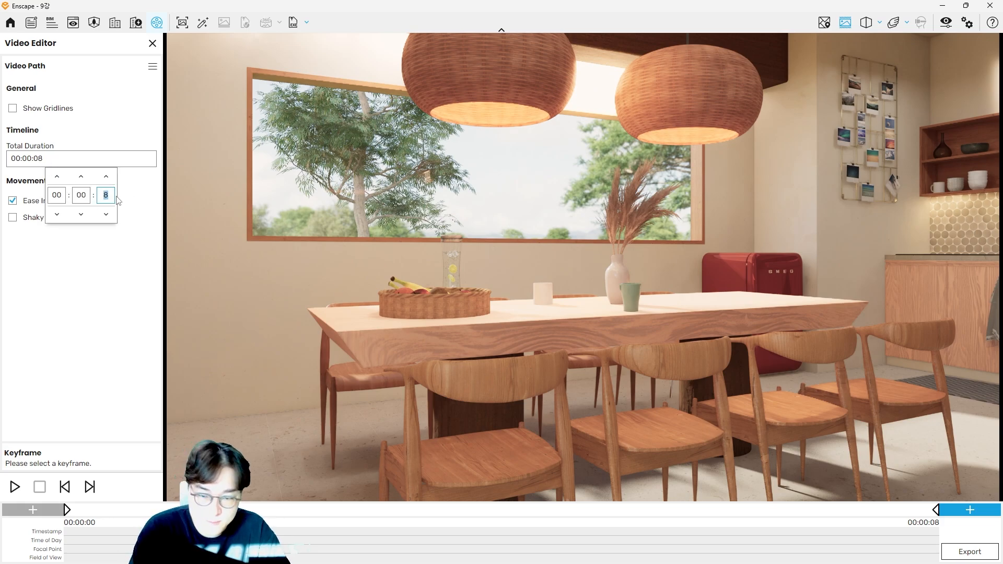
type("10")
key("Return")
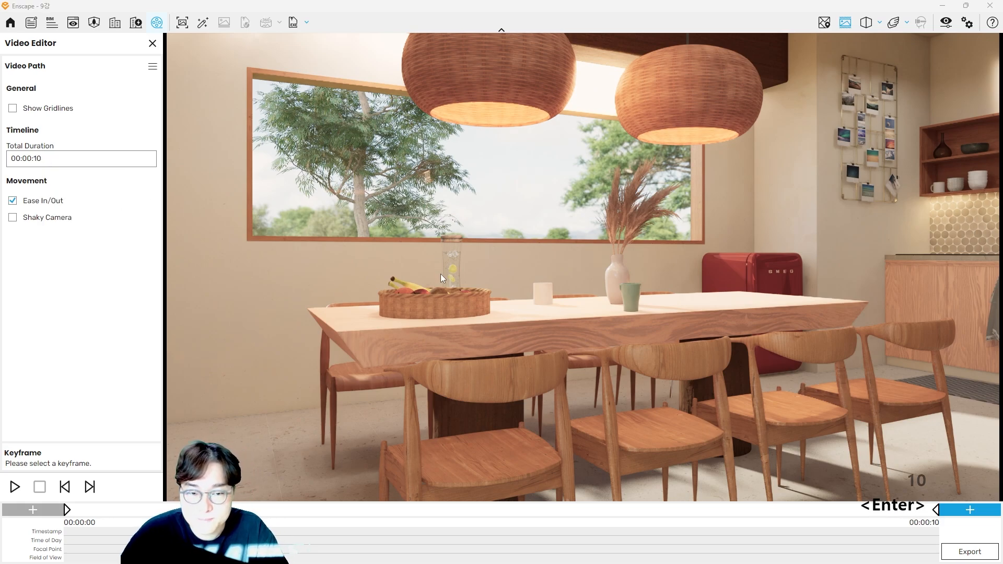
left_click(15, 487)
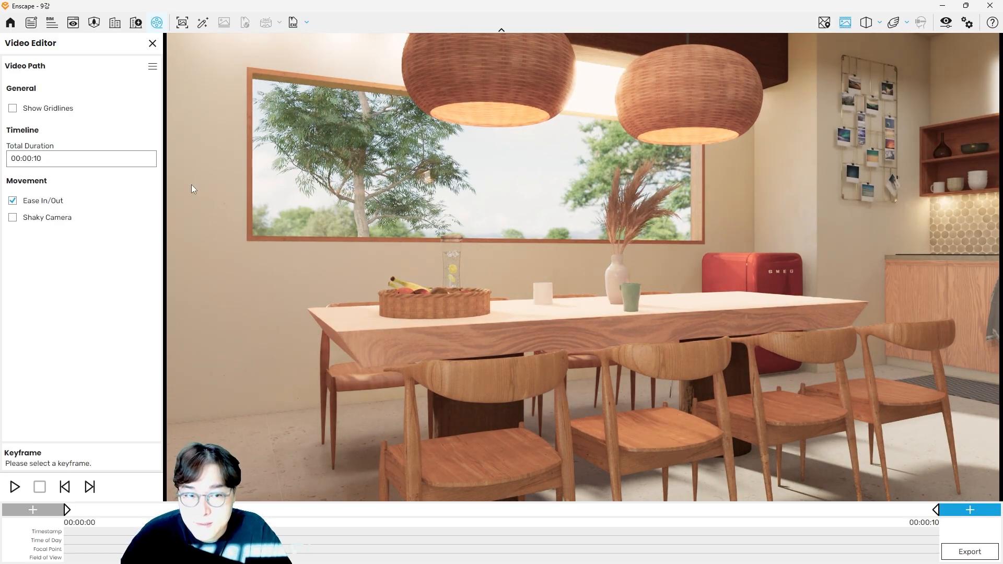
left_click_drag(5, 189, 86, 208, "ctrl")
mouse_move(90, 193)
left_mouse_down()
mouse_move(97, 203)
mouse_move(115, 182)
left_mouse_up()
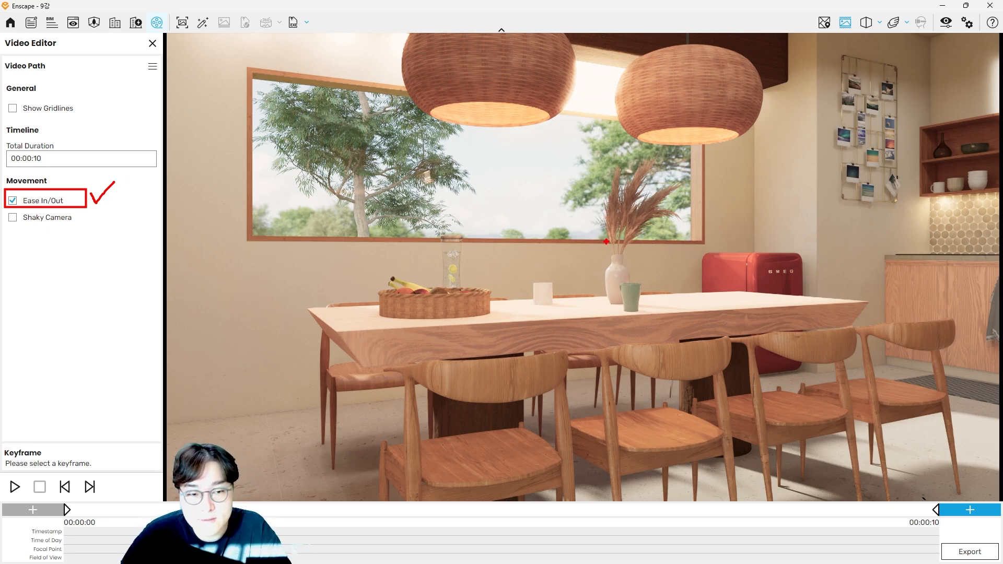
key("Escape")
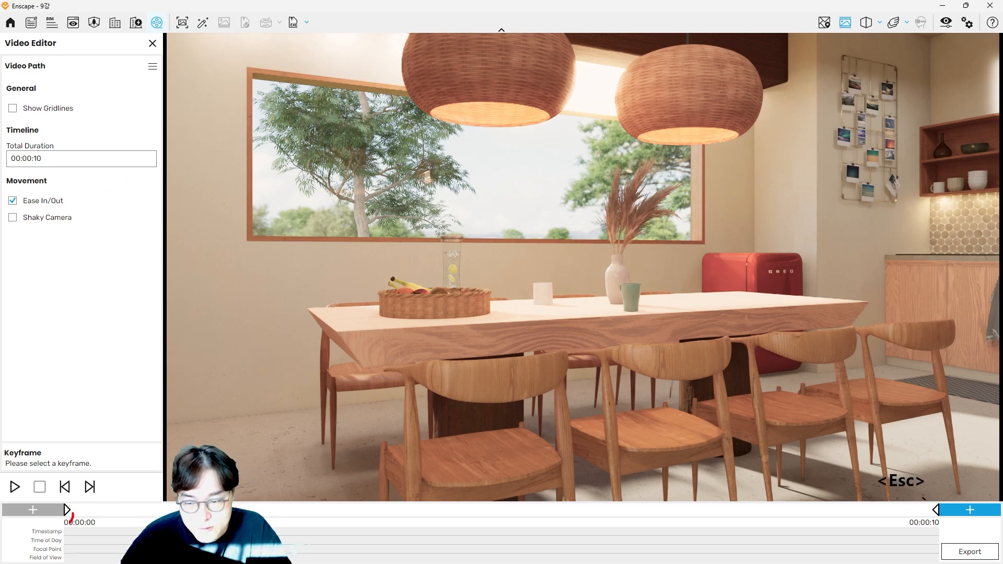
left_click_drag(948, 526, 898, 517)
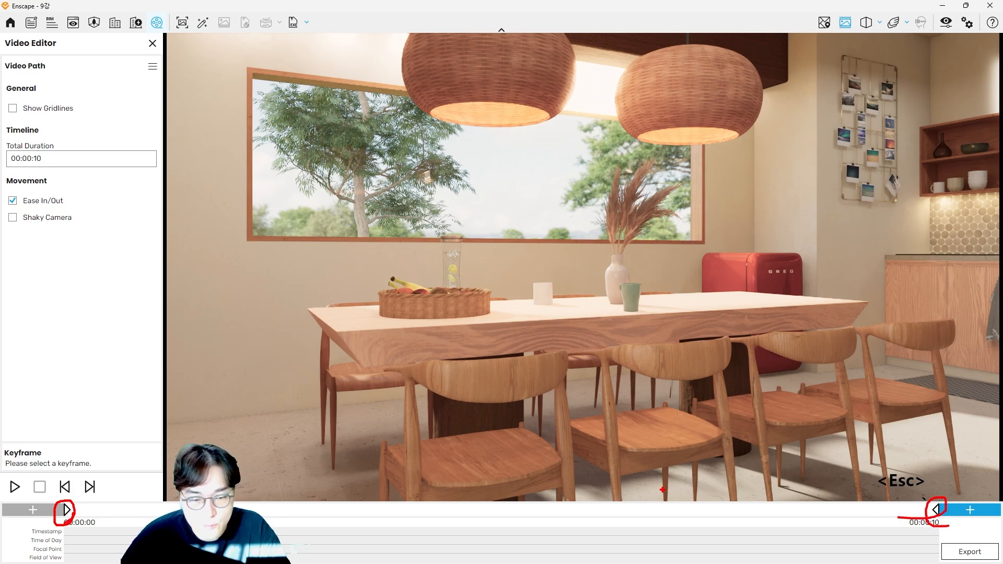
left_click_drag(249, 479, 541, 478)
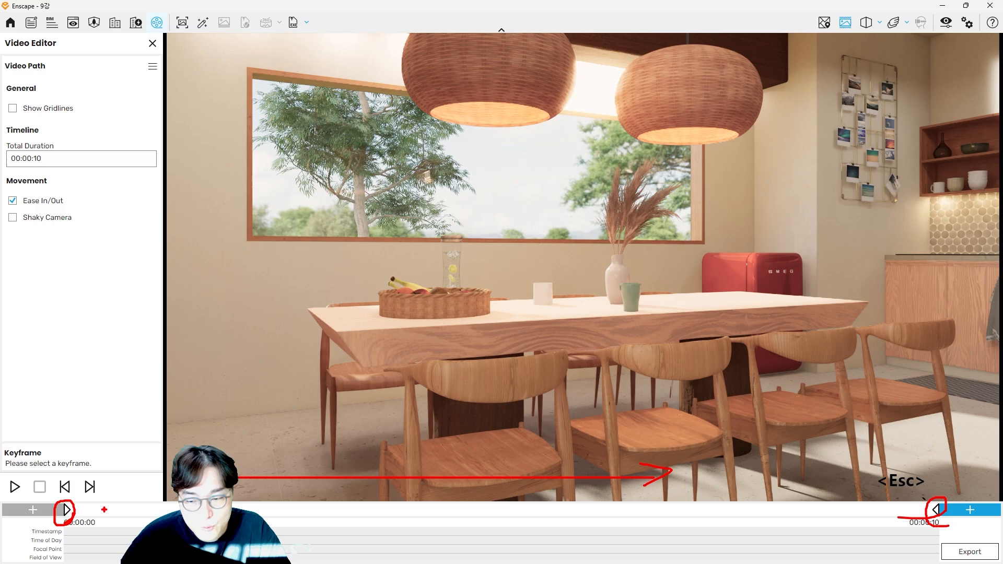
left_click_drag(84, 495, 81, 517)
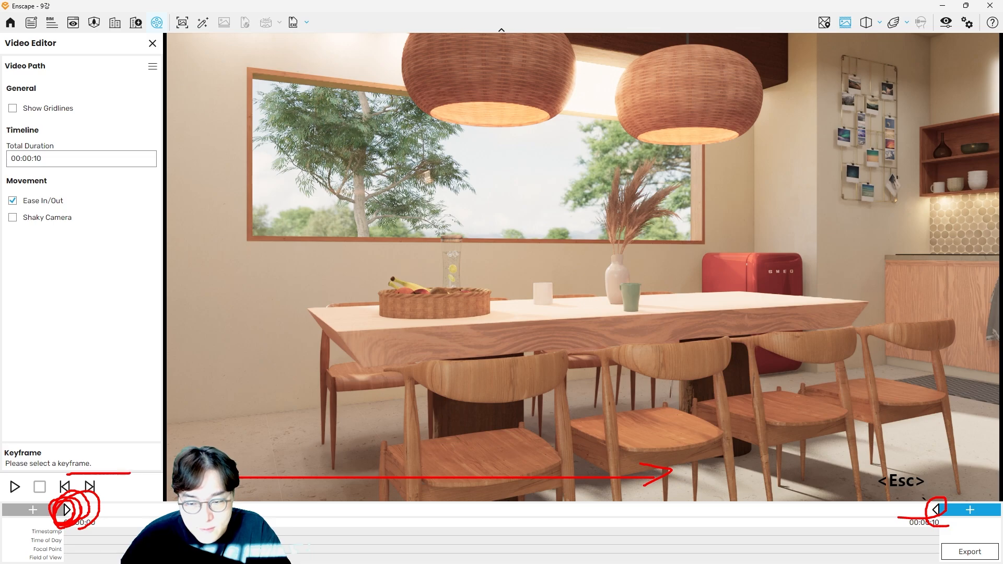
left_click_drag(130, 474, 411, 455)
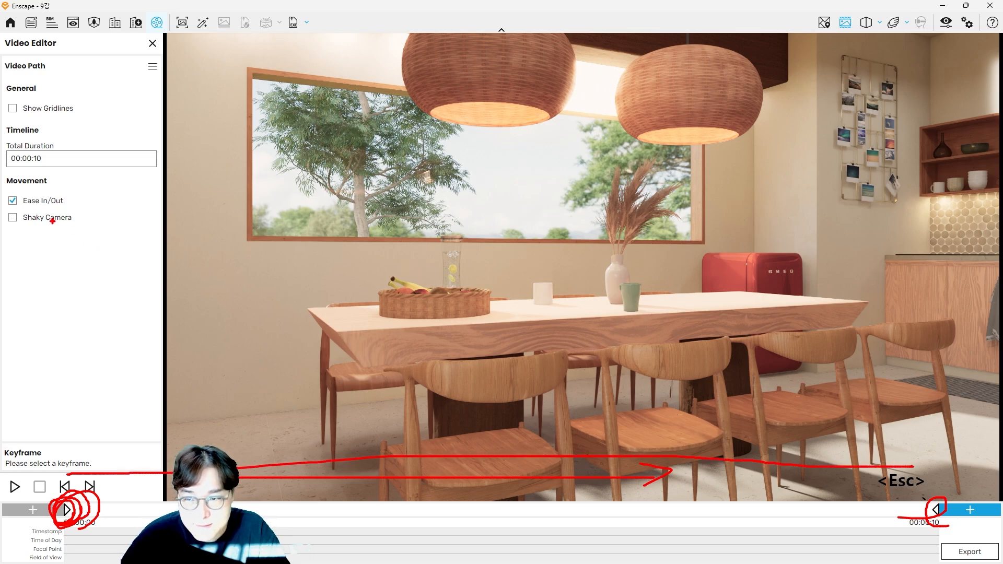
mouse_move(14, 184)
left_mouse_down()
mouse_move(25, 207)
mouse_move(16, 216)
left_mouse_up()
key("Escape")
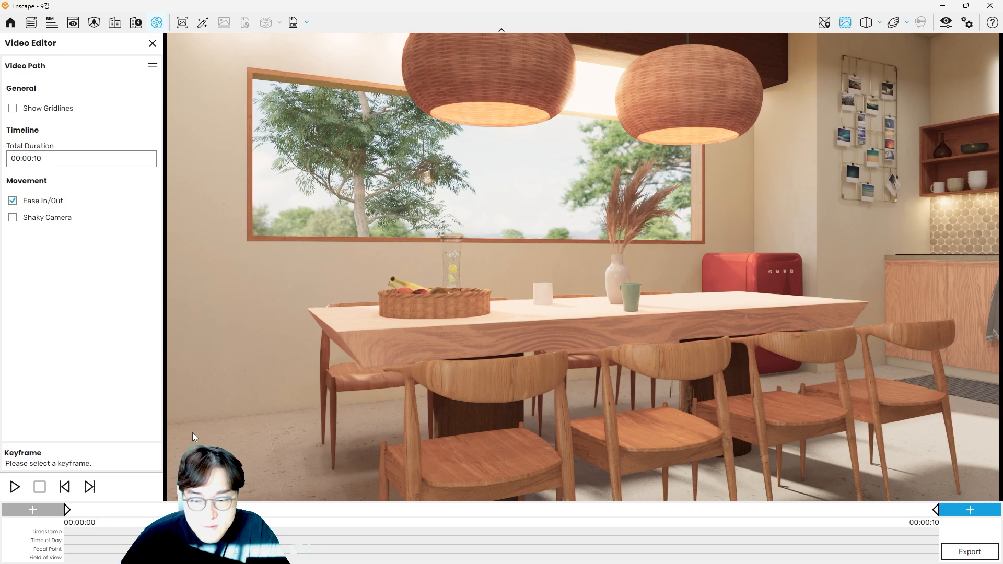
left_click_drag(553, 384, 609, 374)
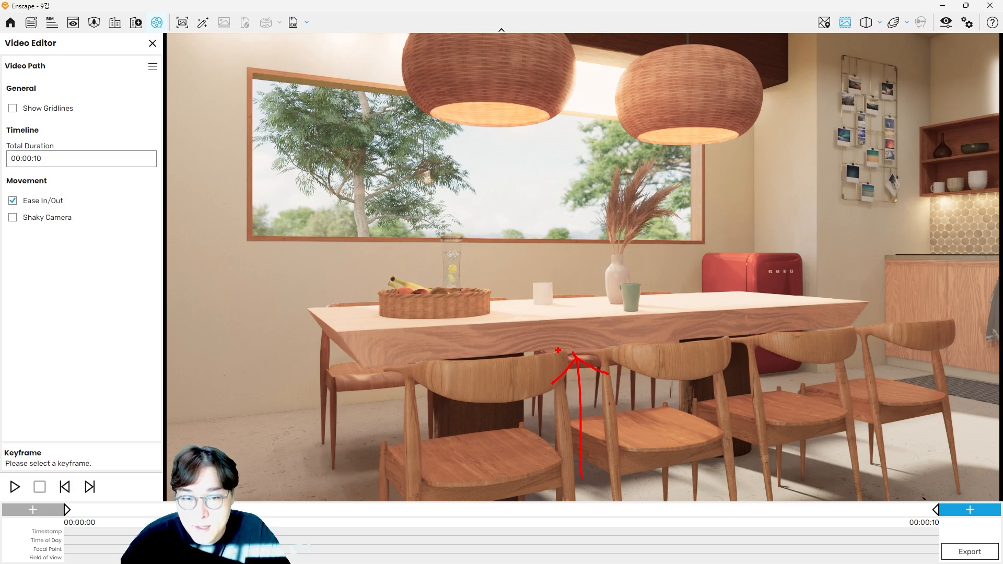
key("Escape")
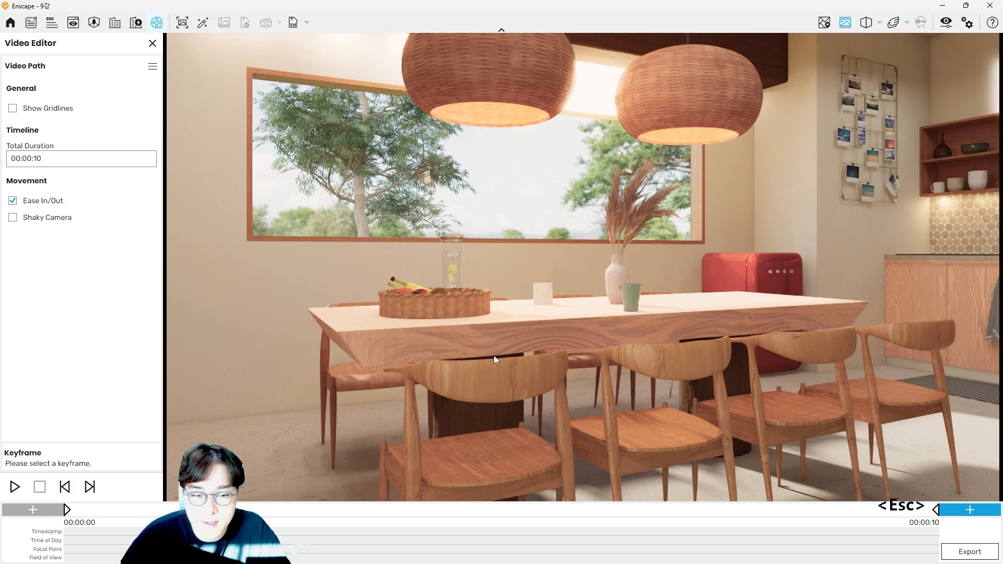
Turn off Ease In/Out, set the total duration to 7 seconds, and preview the constant-speed movement.
left_click(13, 202)
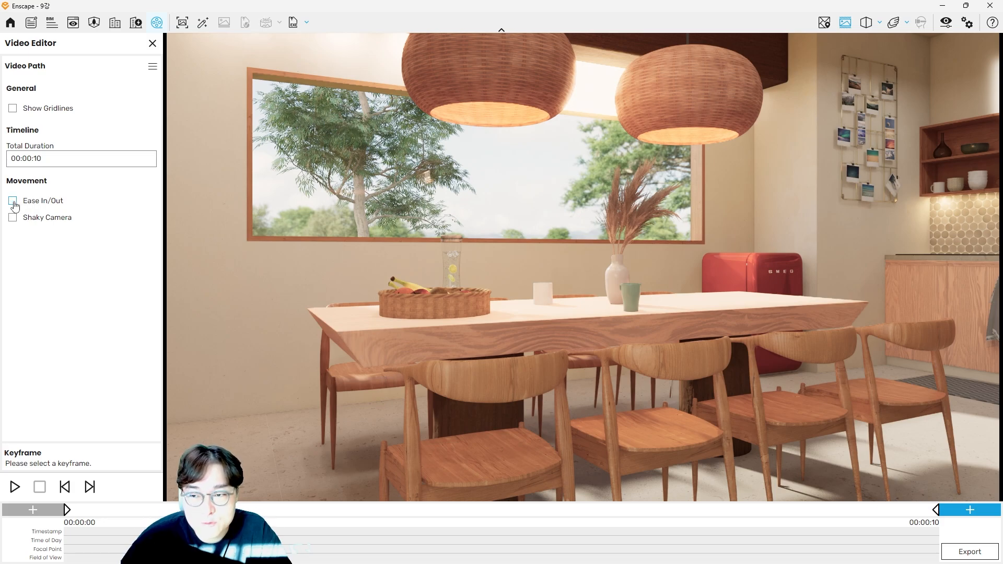
left_click(30, 162)
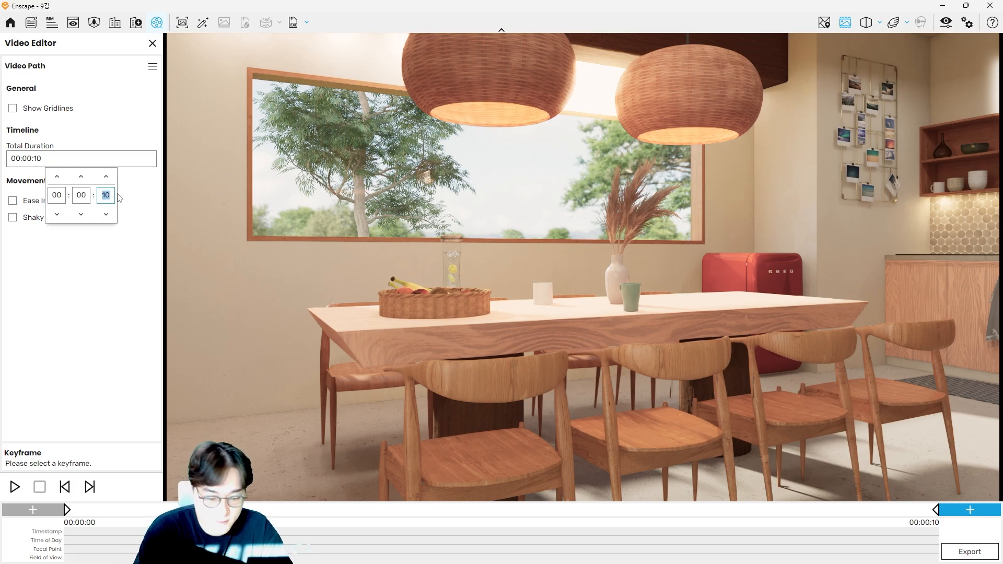
type("7")
key("Return")
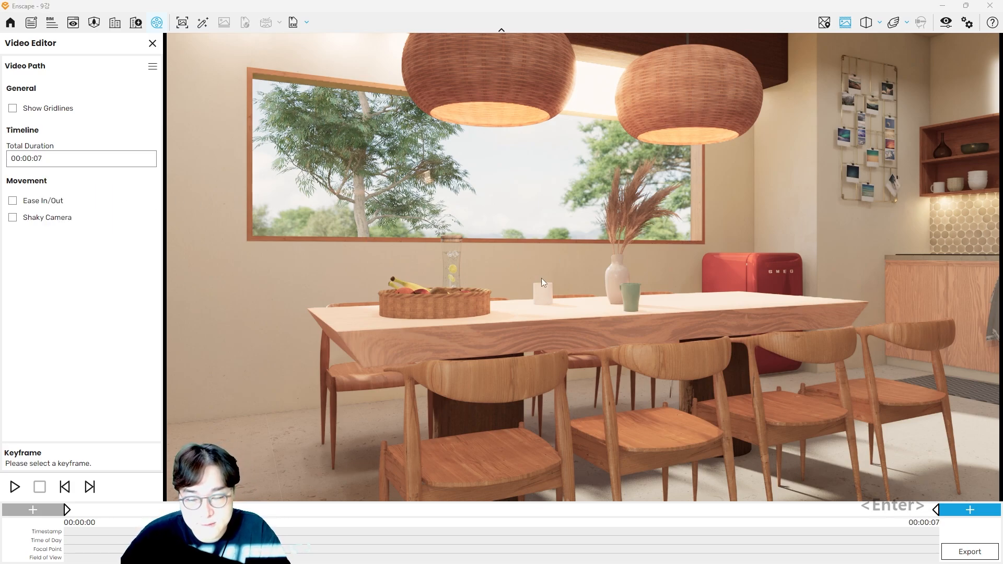
left_click(16, 488)
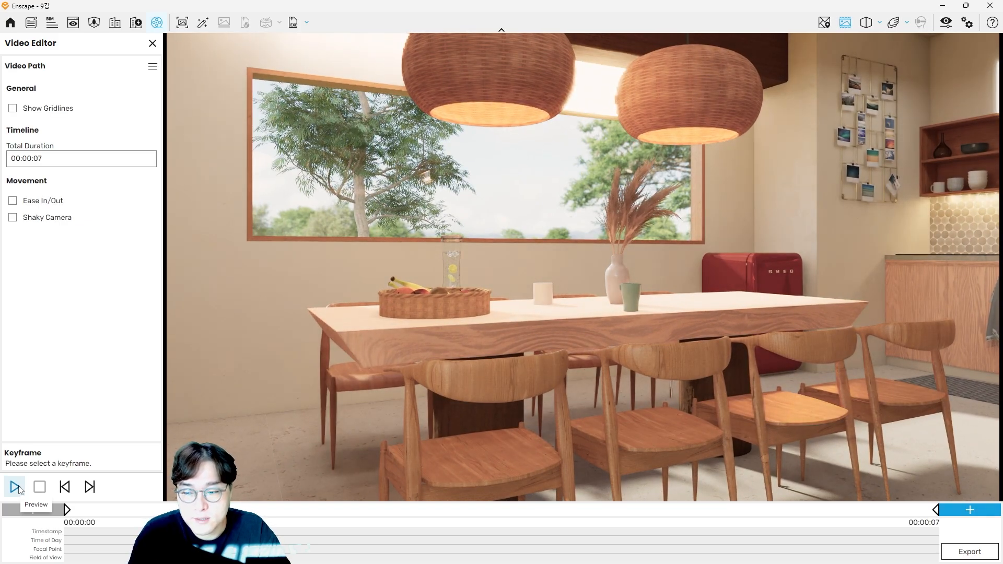
Try the Shaky Camera option in a preview of the movement and turn it off again.
left_click(15, 487)
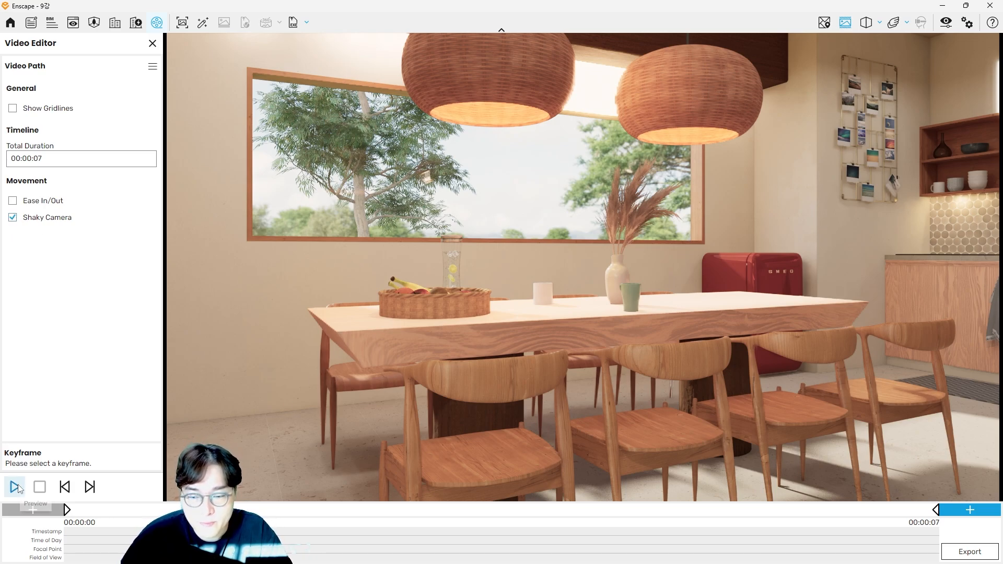
left_click(15, 487)
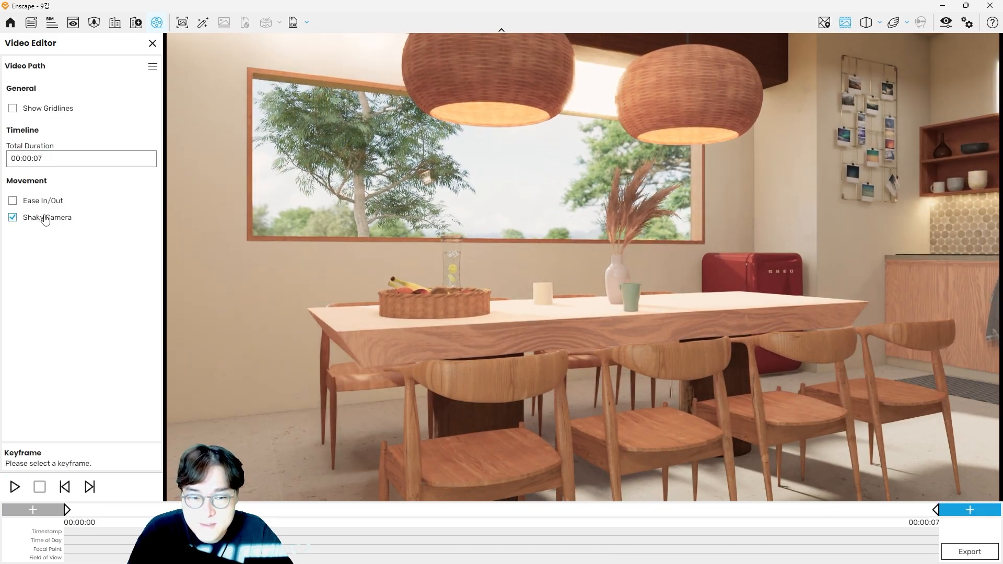
left_click(13, 218)
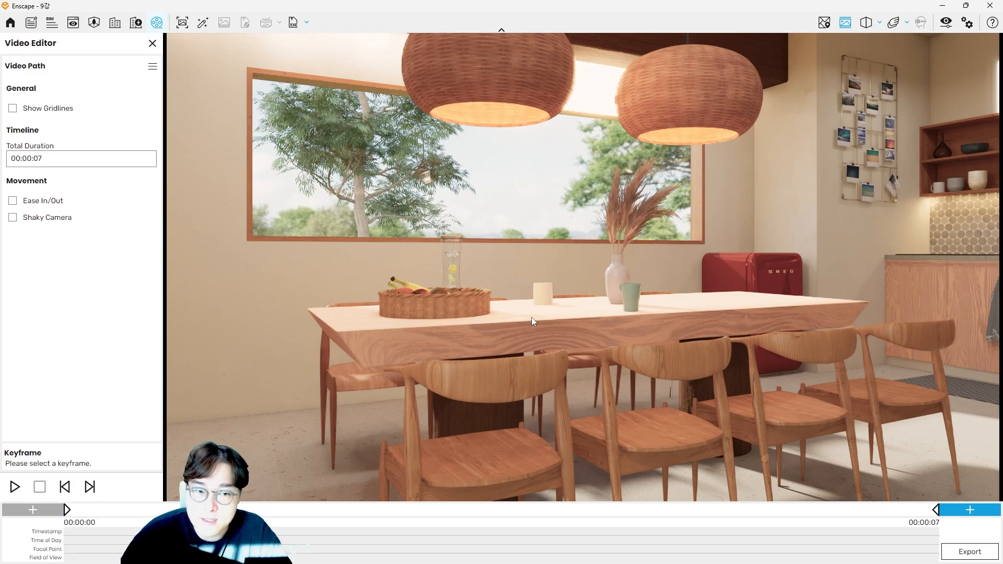
Preview the straight camera movement between the two keyframes with Ease In/Out and Shaky Camera off.
left_click(15, 487)
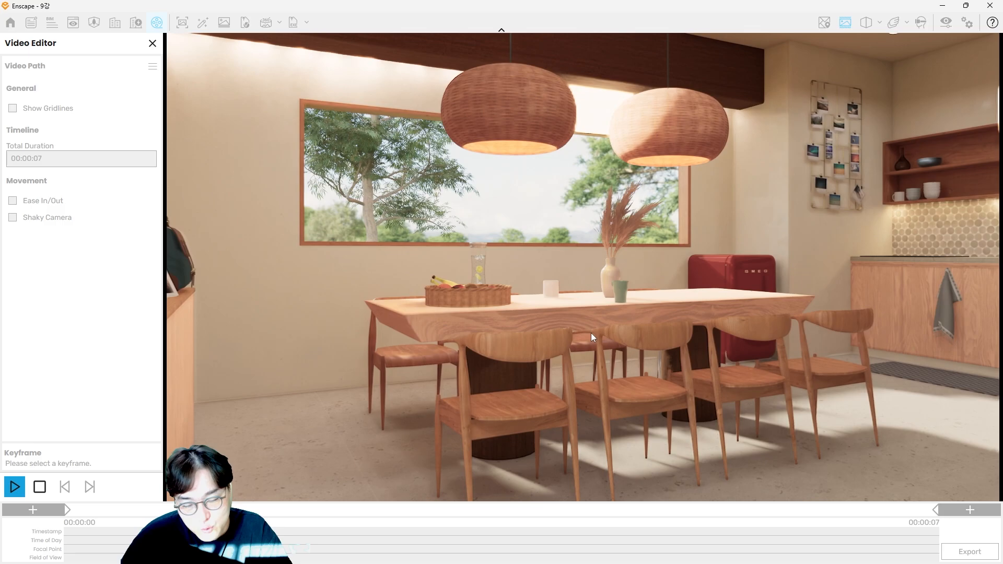
left_click_drag(638, 290, 621, 377)
mouse_move(833, 249)
left_mouse_down()
mouse_move(814, 262)
mouse_move(627, 289)
left_mouse_up()
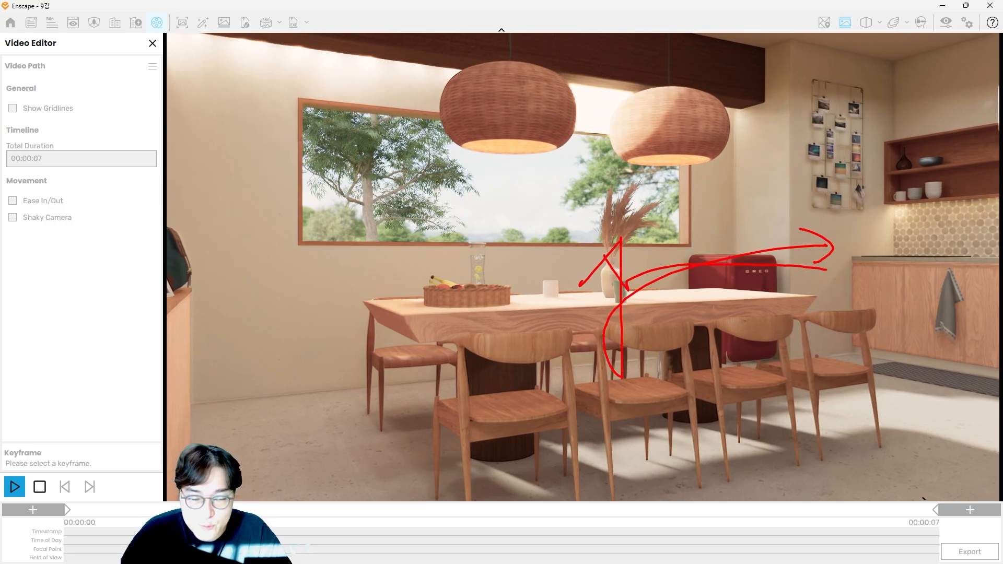
key("Escape")
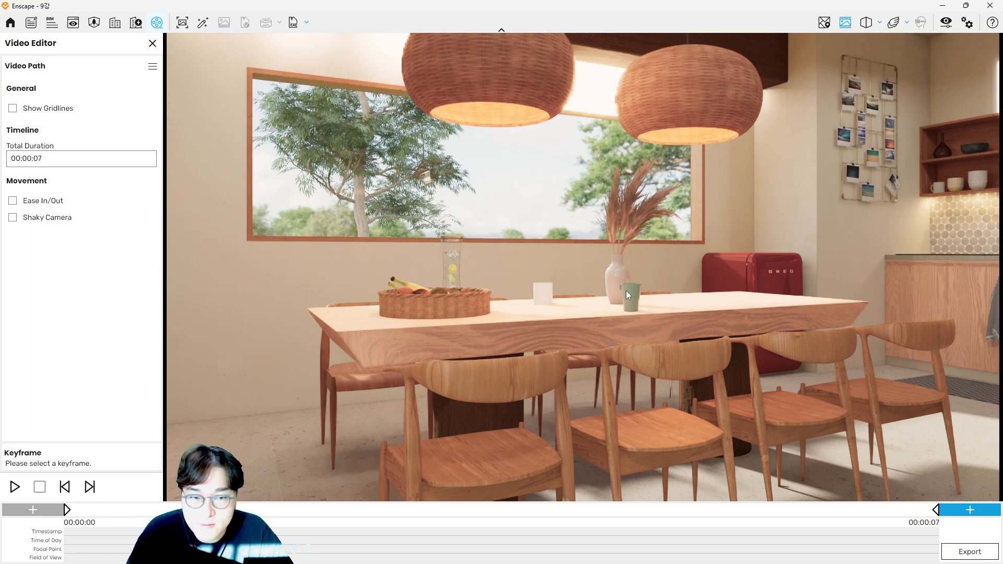
Move the camera sideways around to the fruit-basket end of the dining table, looking diagonally toward the kitchen counter.
key("s")
key("a")
key("a")
key("a")
key("a")
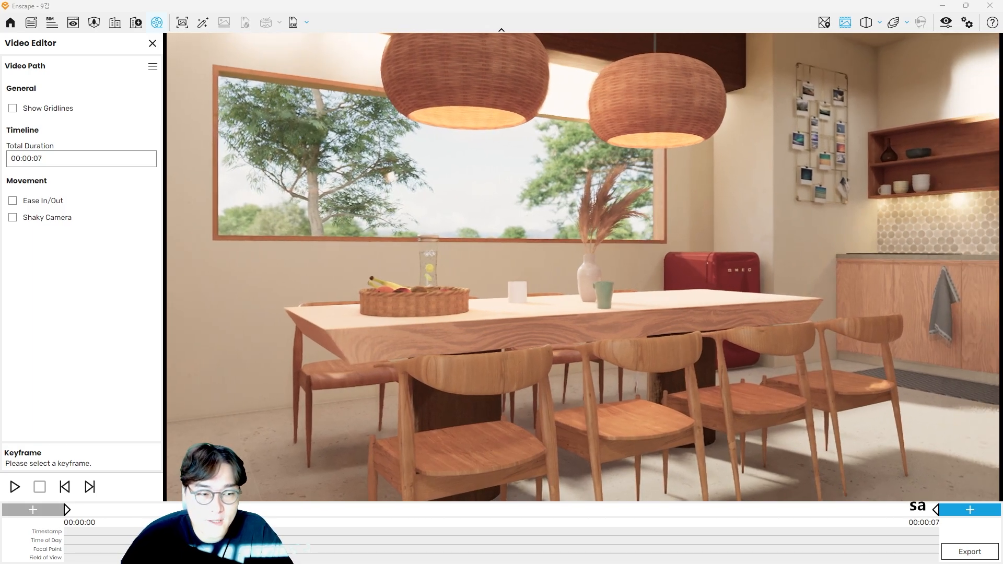
key("s")
key("a")
key("a")
key("a")
key("a")
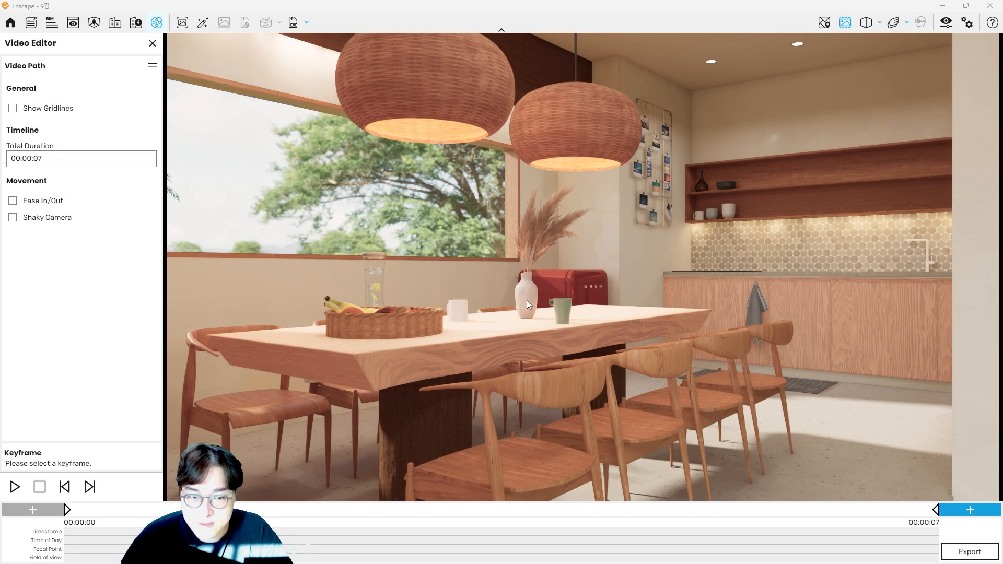
Fine-tune the camera distance so the wall does not block the table, and add this diagonal view as a middle keyframe.
key("s")
key("s")
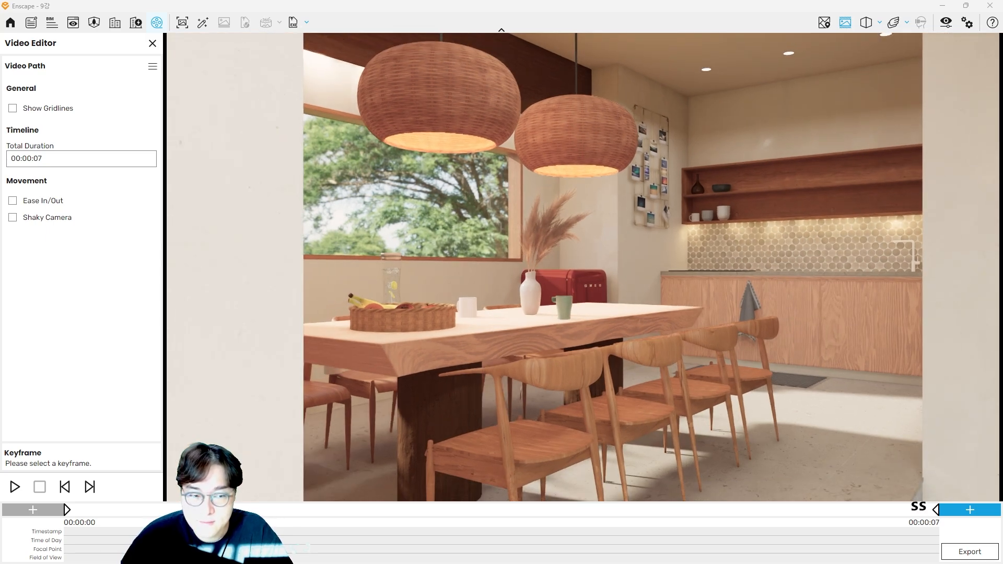
key("d")
key("w")
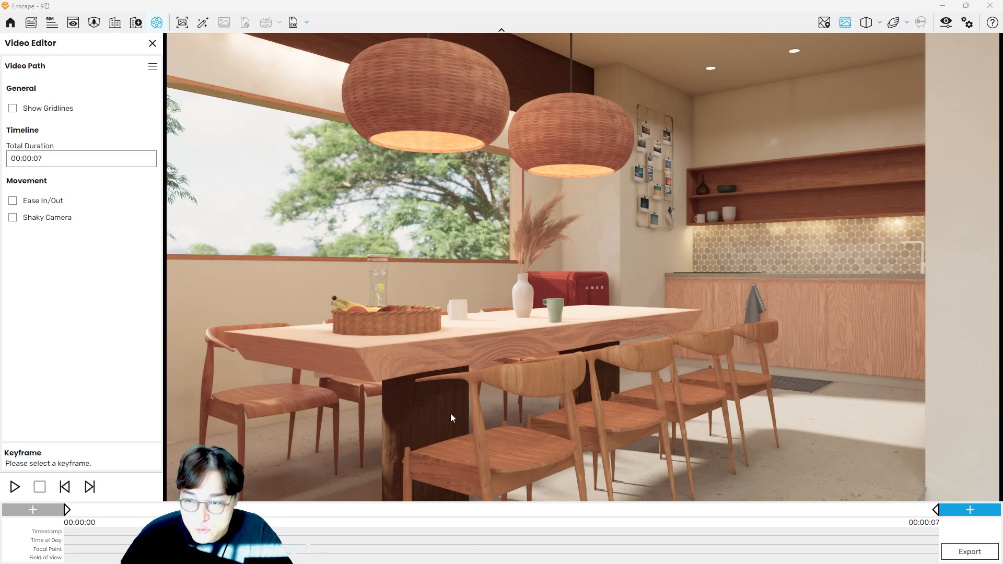
left_click(501, 510)
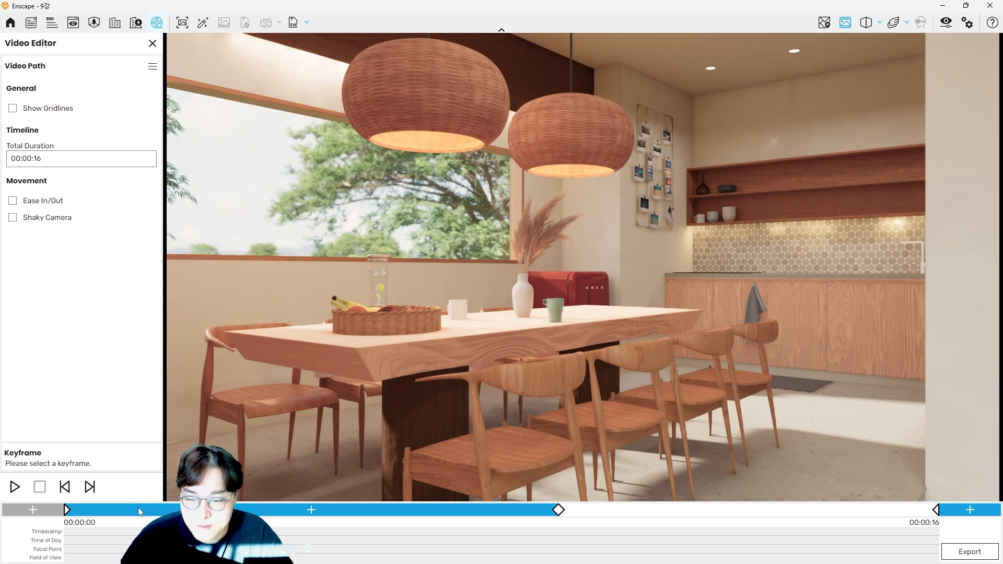
Check the views of the first, middle and last keyframes and preview the complete camera movement through all three.
left_click(67, 510)
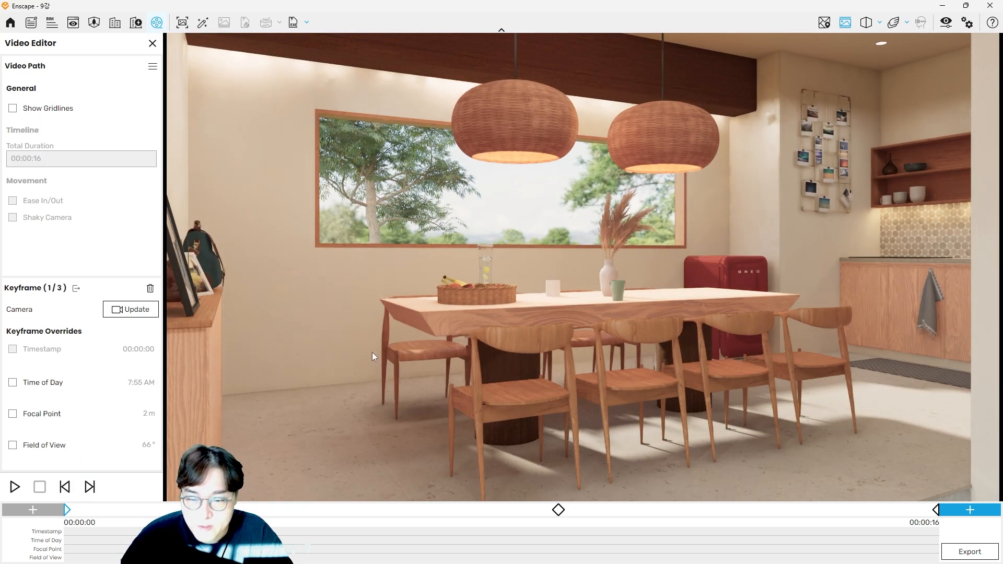
left_click(559, 510)
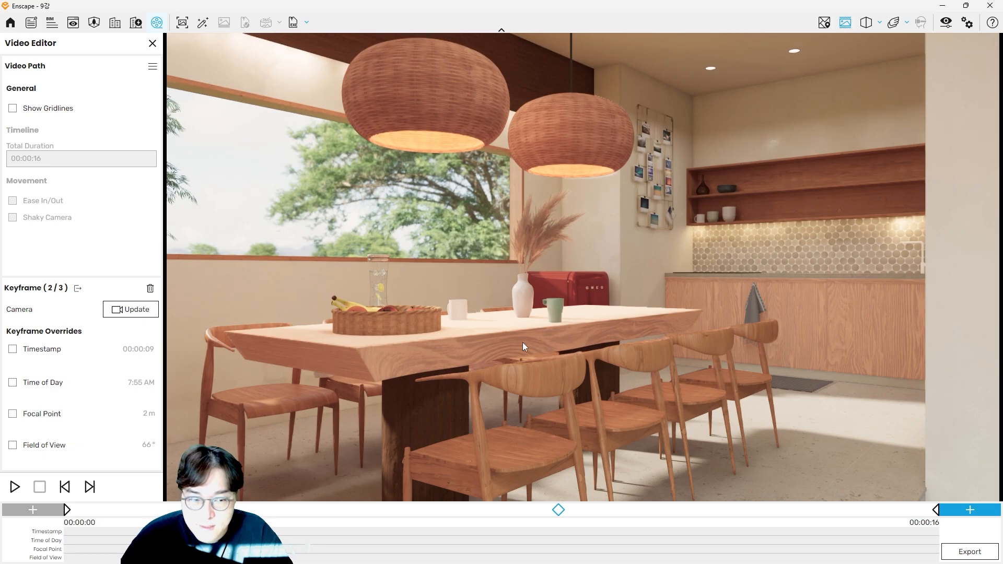
left_click(936, 510)
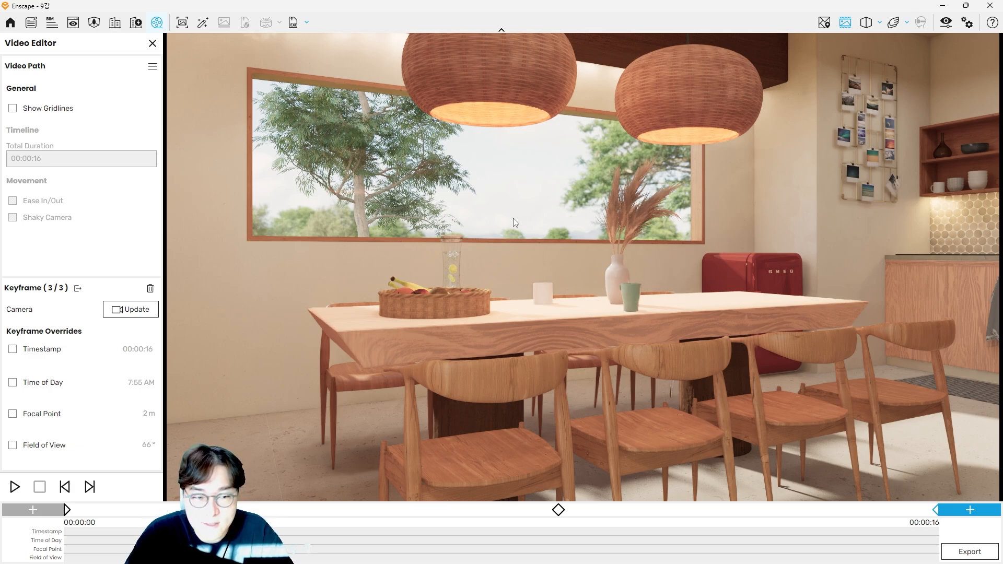
left_click(15, 487)
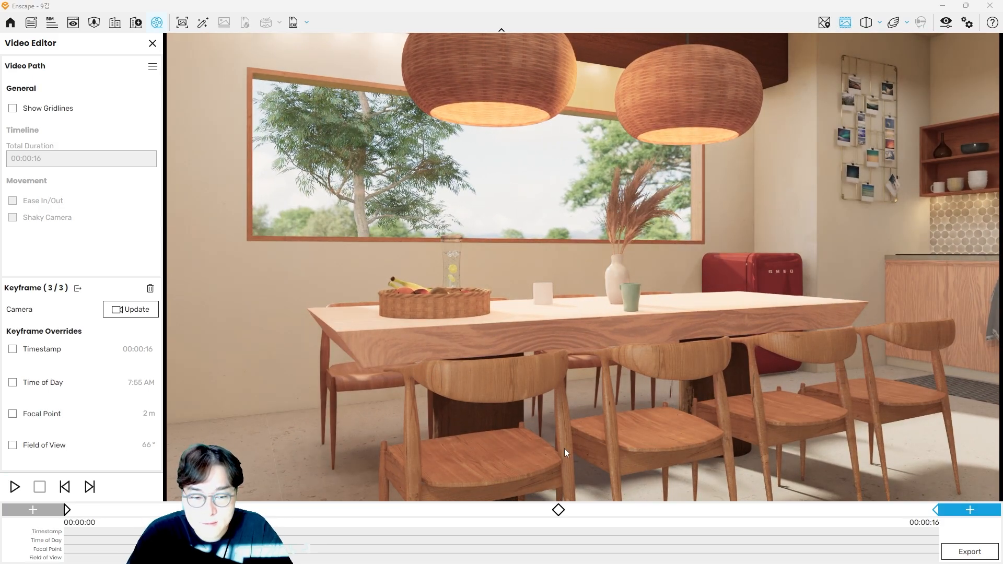
left_click(15, 487)
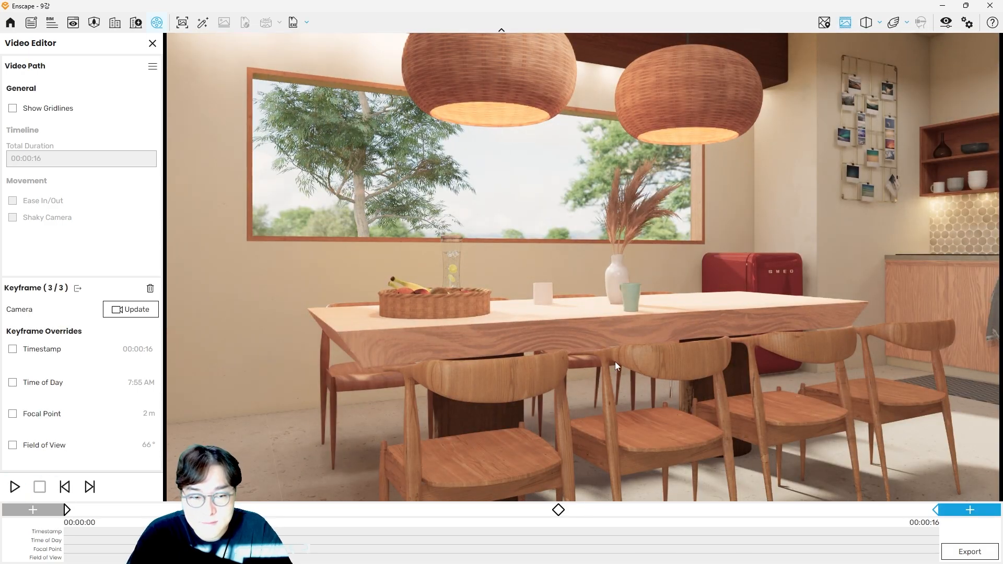
Delete the middle keyframe from the dining scene path and preview the camera movement between the remaining two keyframes.
left_click(558, 510)
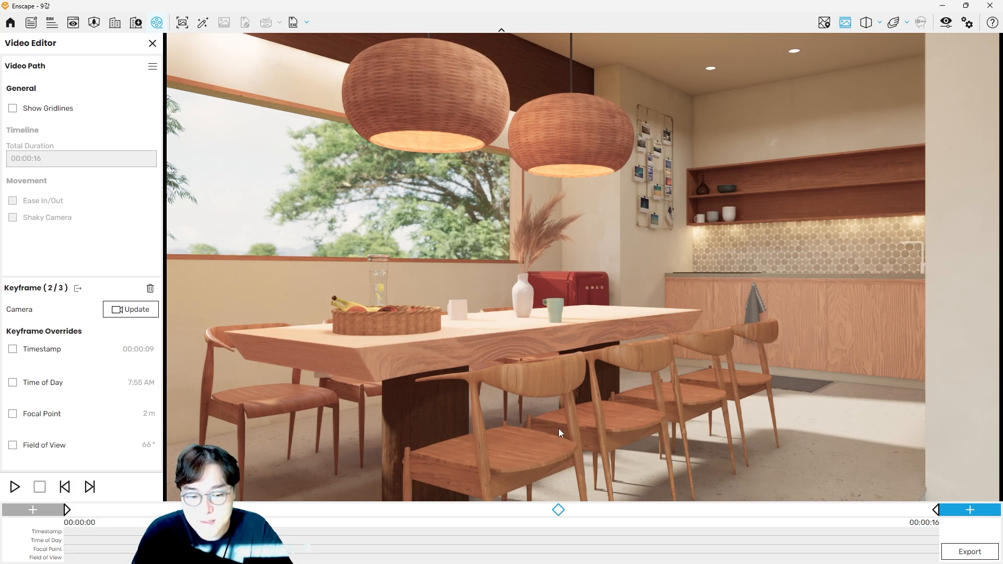
key("Delete")
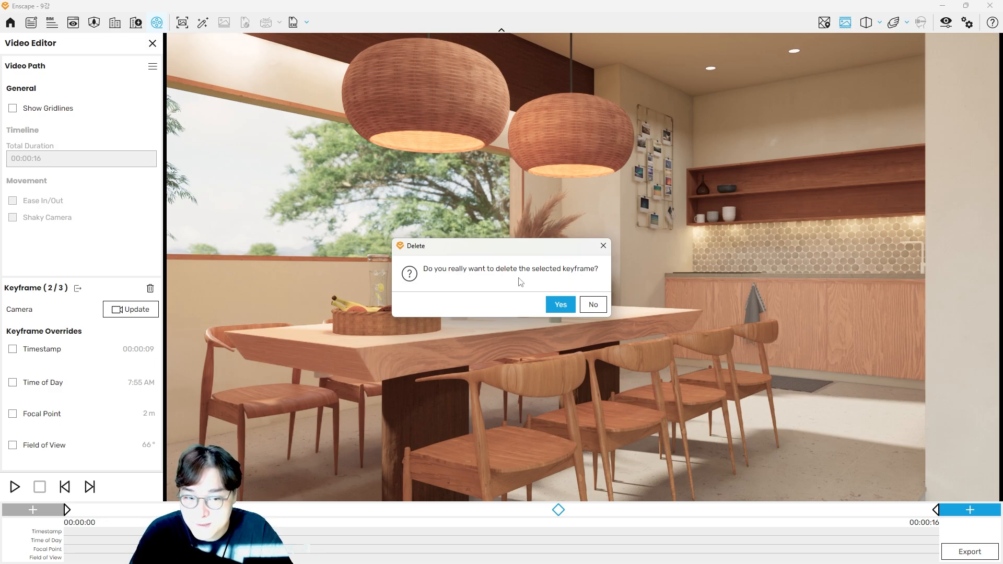
left_click(560, 304)
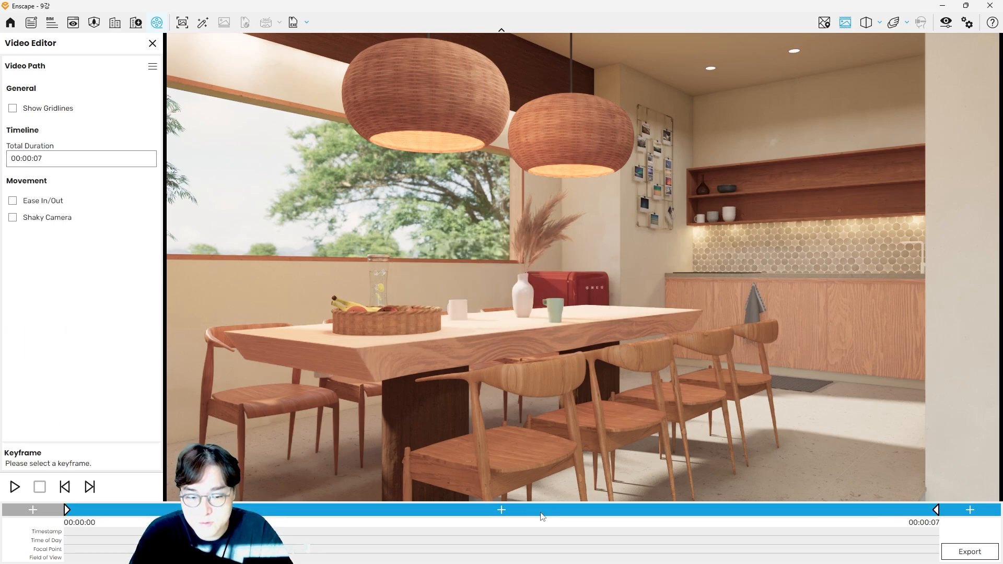
left_click(14, 487)
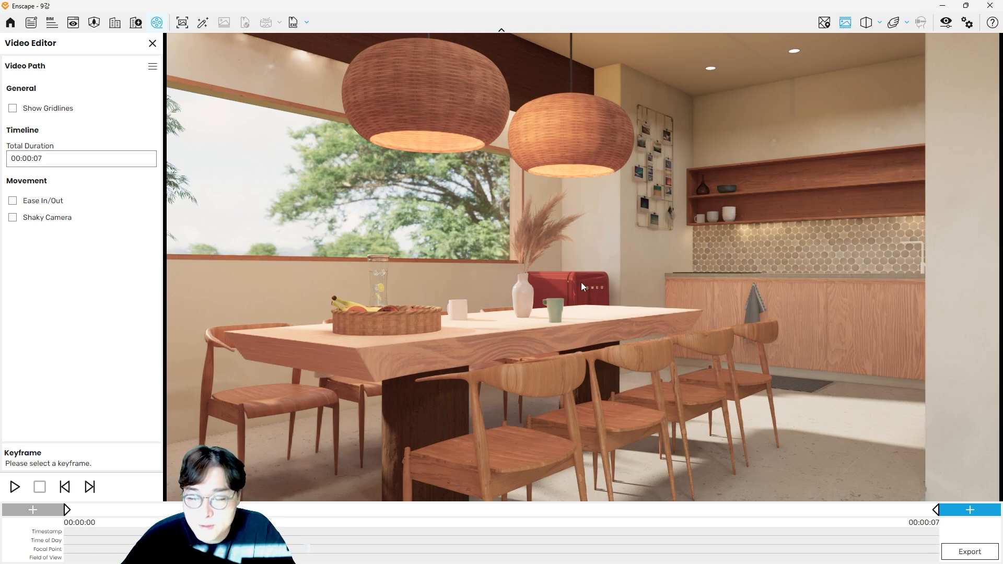
Open the output settings of the Setting2 preset and review the resolution and the video compression and frame-rate options.
left_click(945, 22)
left_click_drag(554, 88, 490, 80)
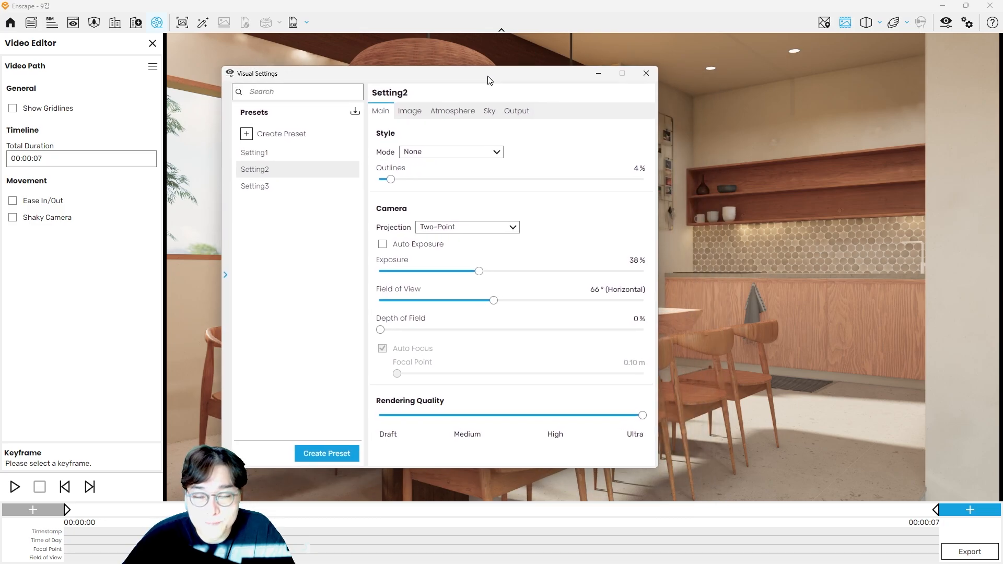
left_click(518, 113)
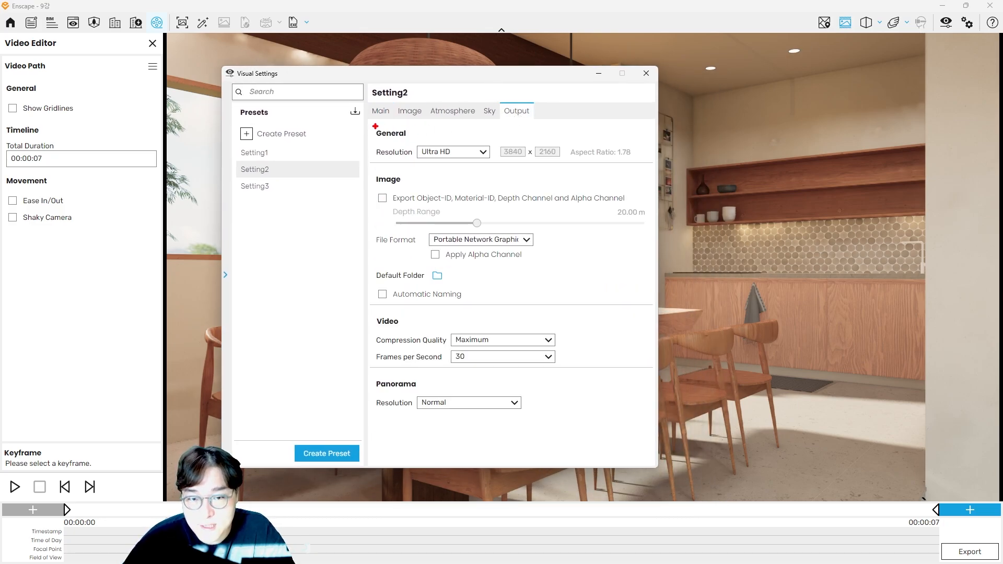
left_click_drag(358, 120, 664, 166, "ctrl")
left_click_drag(645, 130, 654, 152)
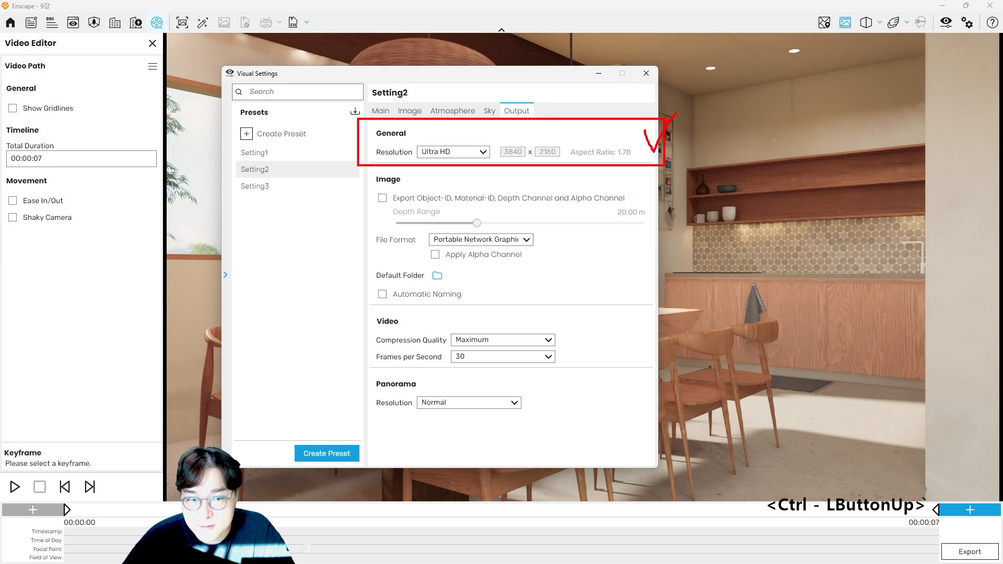
mouse_move(633, 111)
left_mouse_down("ctrl")
mouse_move(648, 130)
mouse_move(682, 111)
left_mouse_up("ctrl")
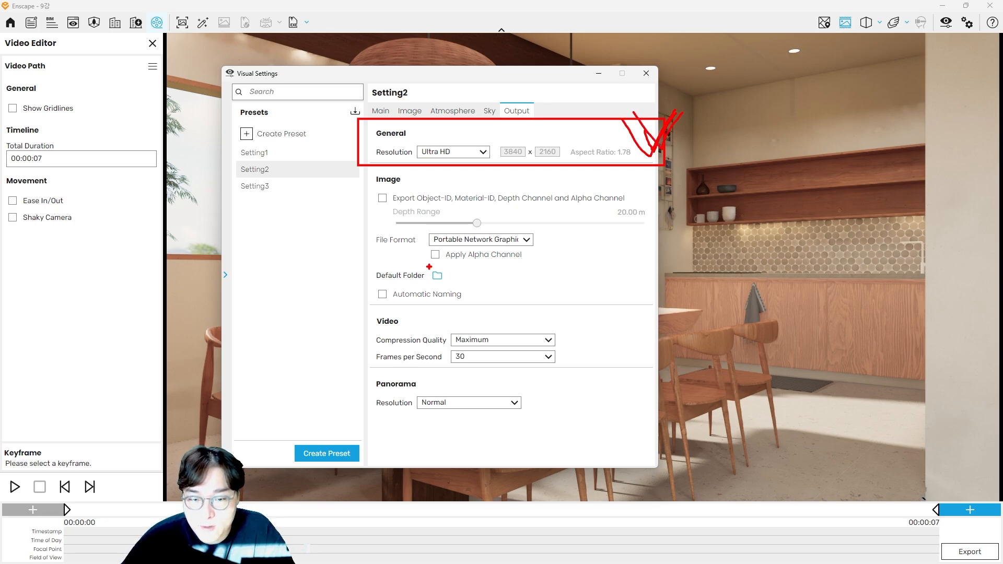
mouse_move(360, 308)
left_mouse_down("ctrl")
mouse_move(381, 323)
mouse_move(591, 369)
left_mouse_up("ctrl")
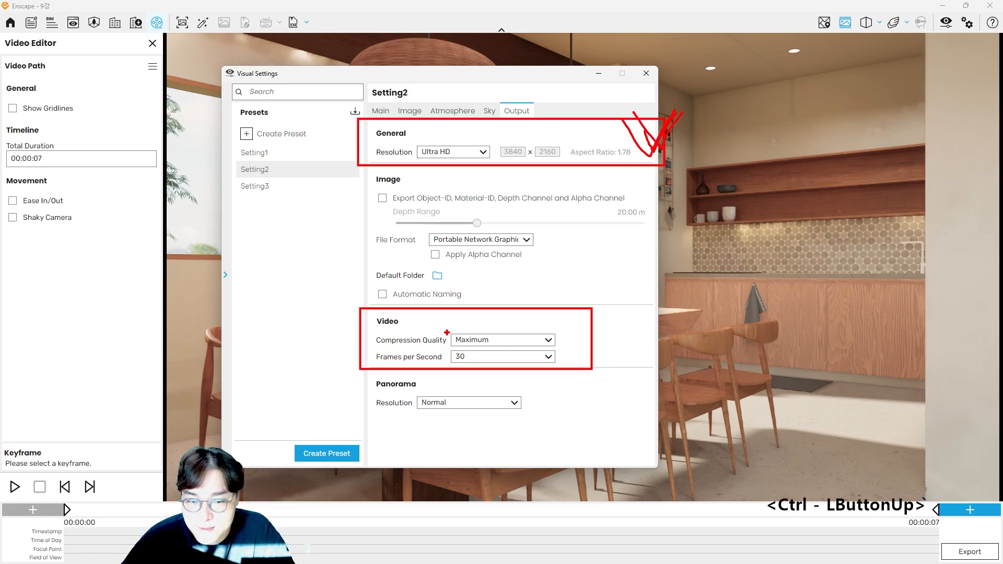
mouse_move(401, 315)
left_mouse_down("ctrl")
mouse_move(407, 366)
mouse_move(418, 324)
mouse_move(413, 361)
left_mouse_up("ctrl")
left_click_drag(553, 321, 571, 337, "ctrl")
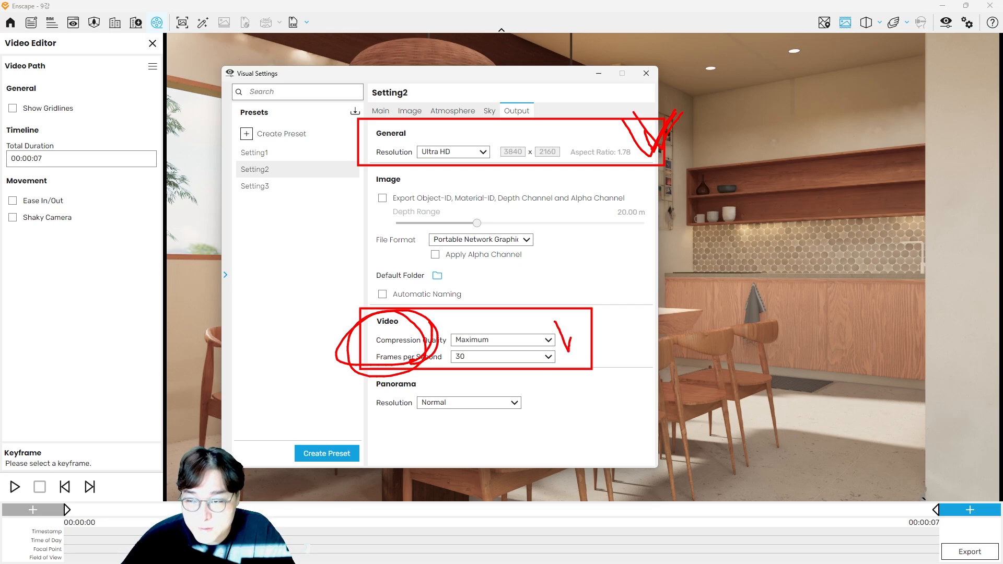
key("Escape")
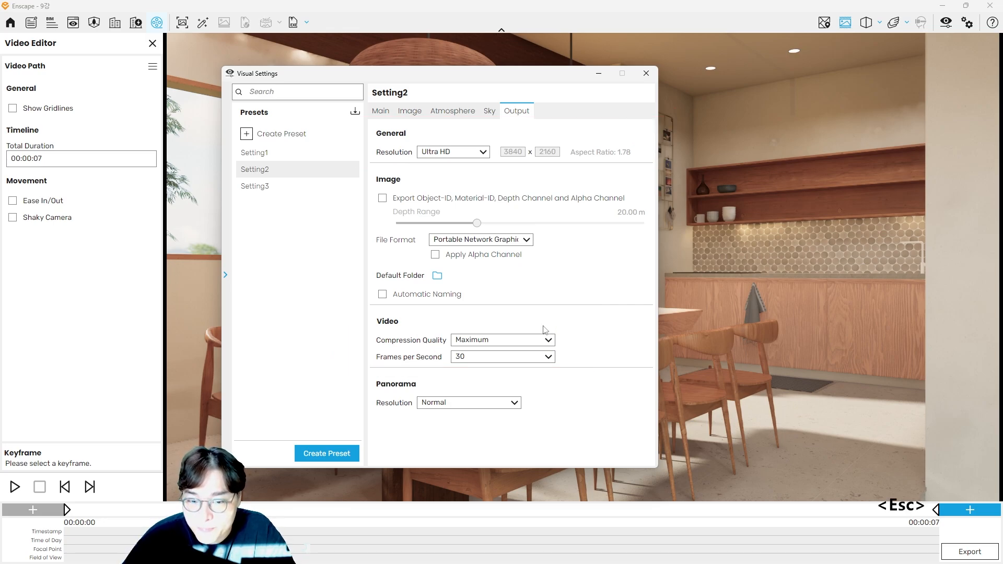
Try the Lossless video compression quality, read its warning, and switch the quality back to Maximum.
left_click(519, 343)
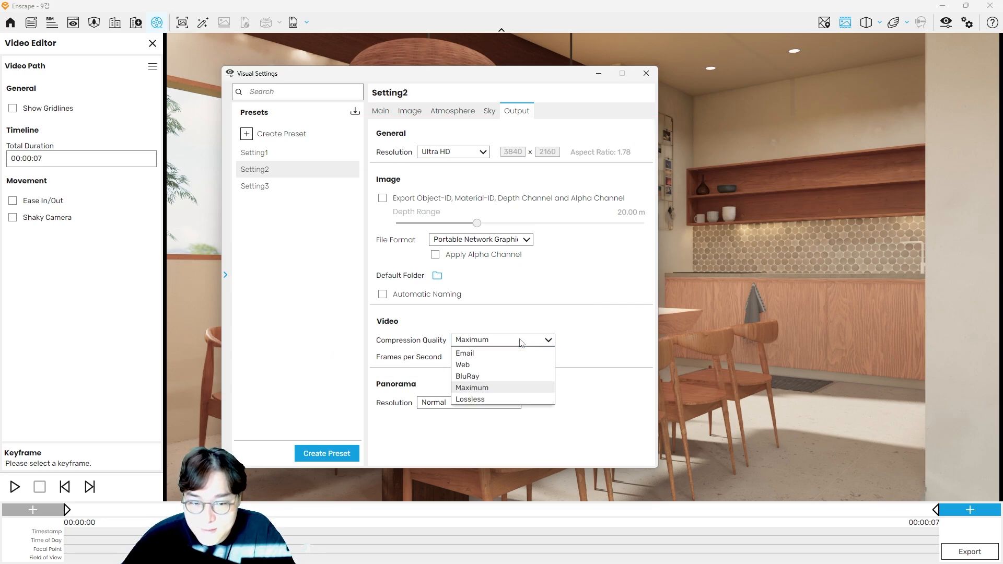
left_click(489, 399)
mouse_move(566, 341)
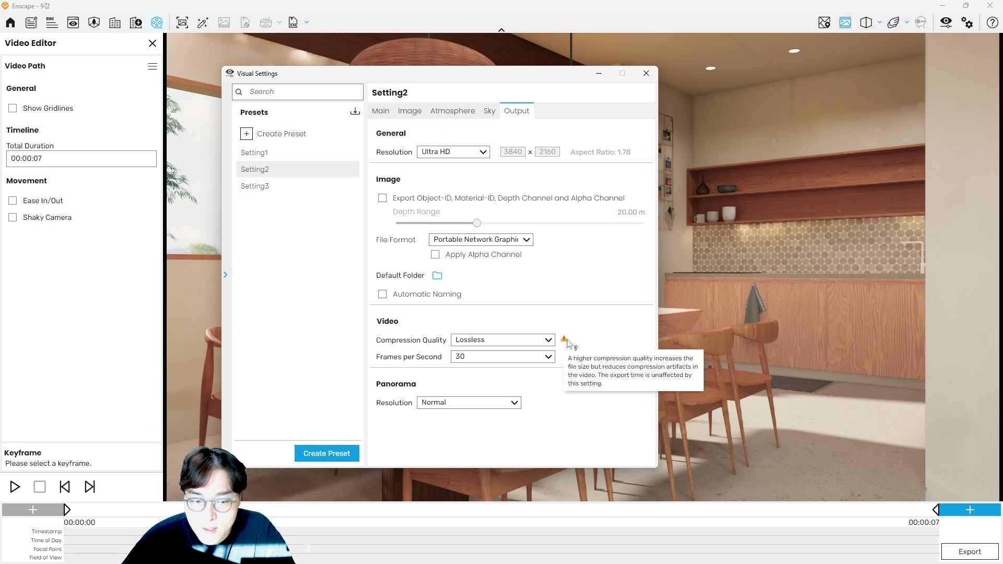
left_click(517, 340)
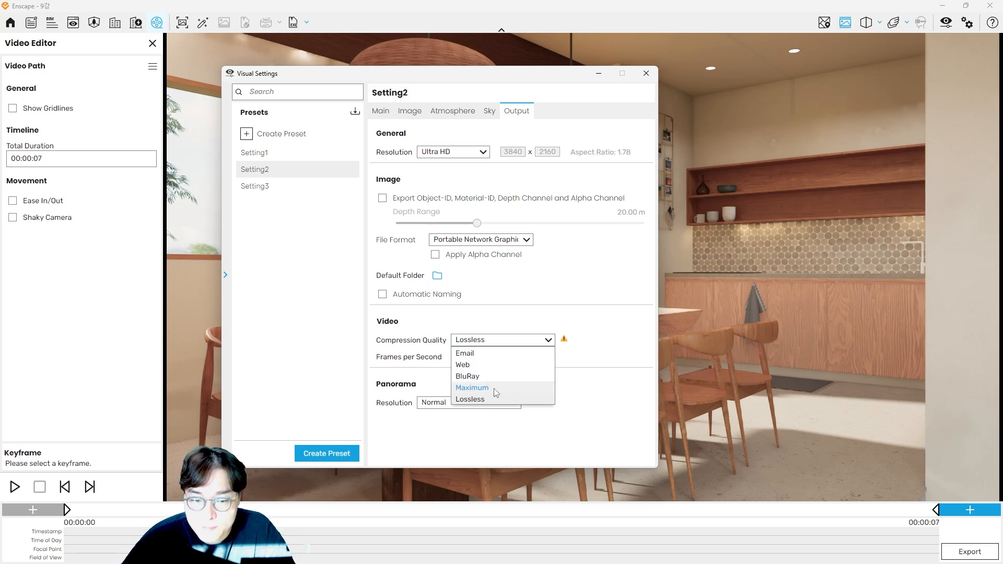
left_click(497, 387)
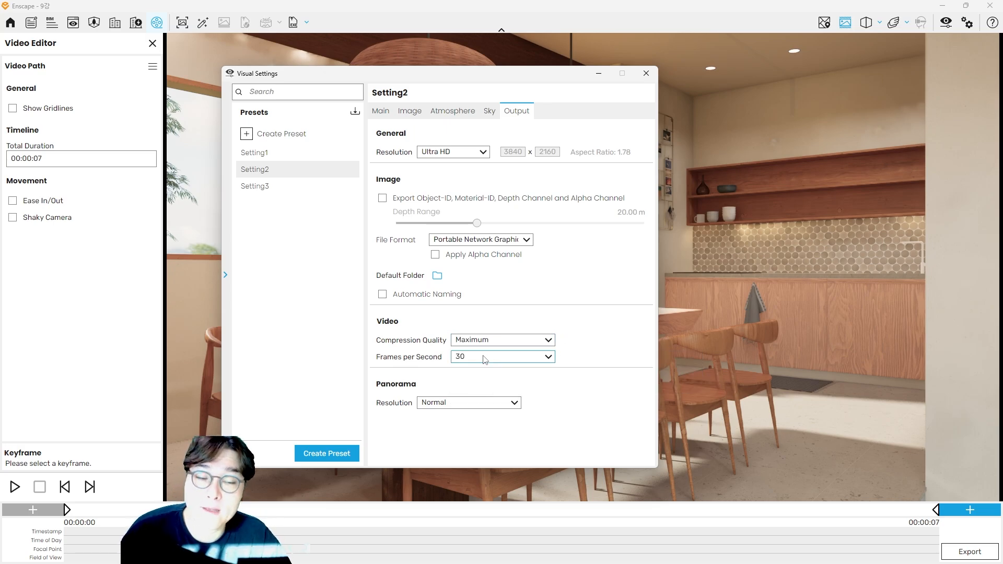
Set the video output to 60 frames per second, close the visual settings and preview the camera path.
left_click(511, 358)
left_click(483, 391)
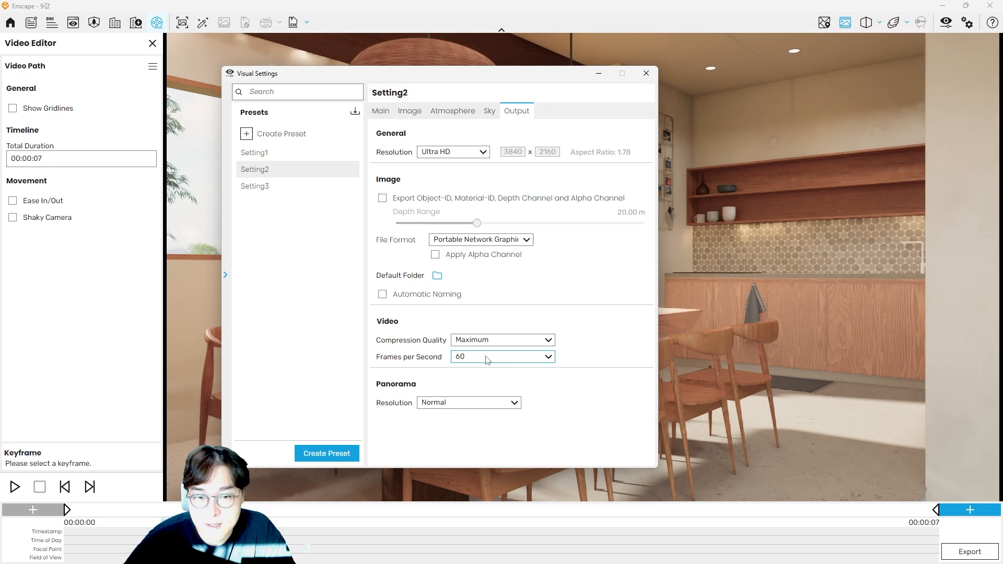
left_click(646, 74)
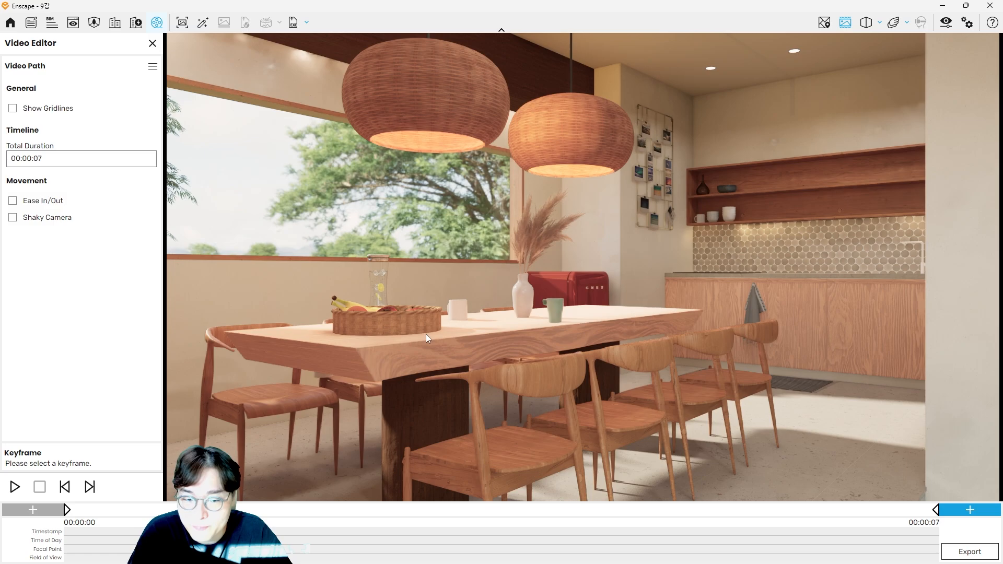
left_click(14, 487)
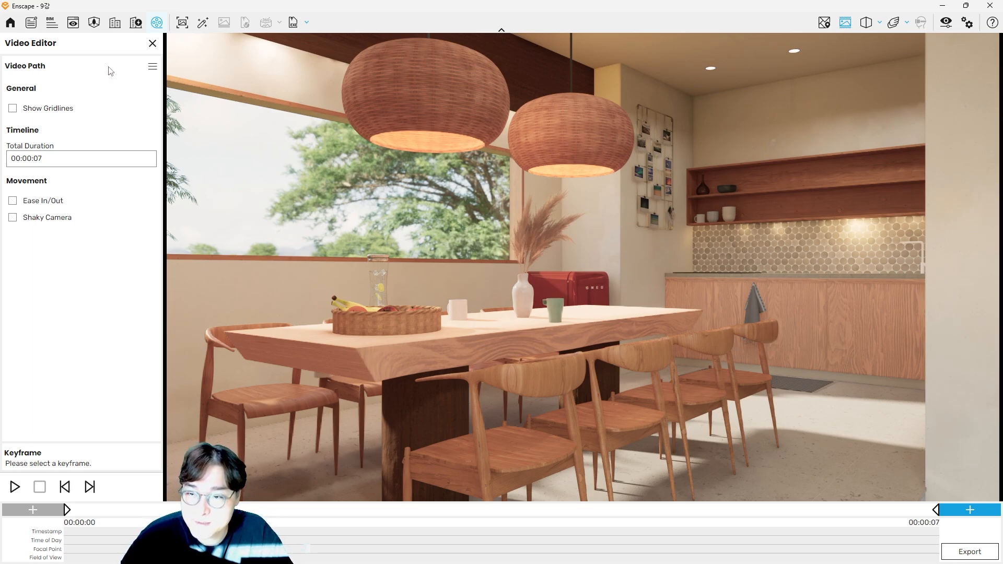
Save the video path to the desktop folder 엔스케이프 영상 제작 as path1.xml.
left_click(153, 68)
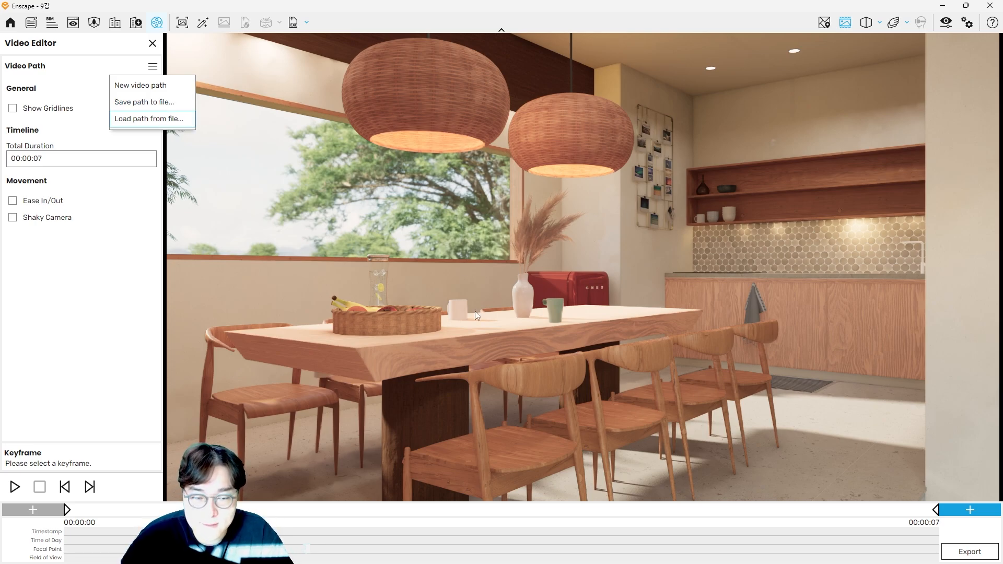
left_click(149, 103)
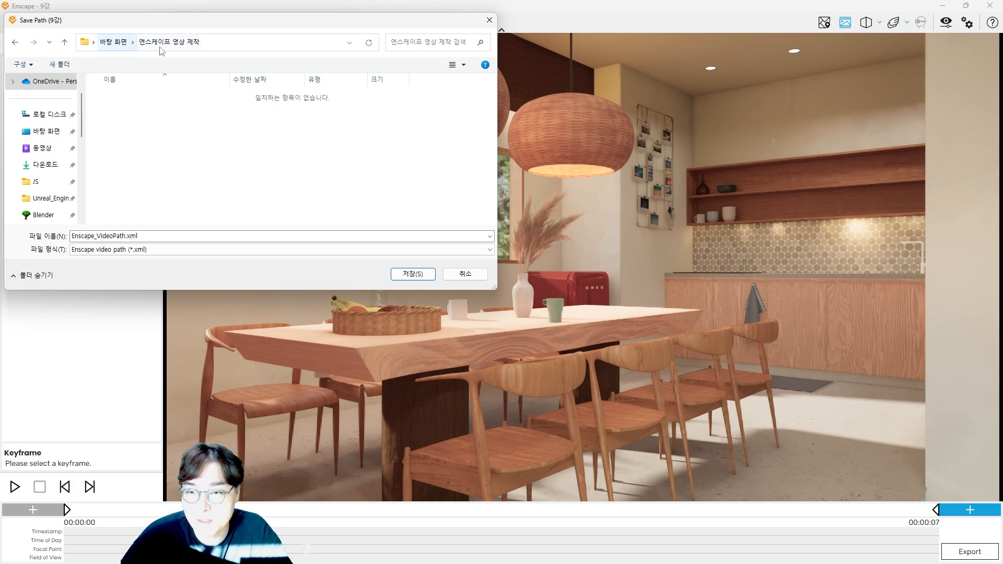
left_click(126, 235)
left_click_drag(126, 235, 70, 236)
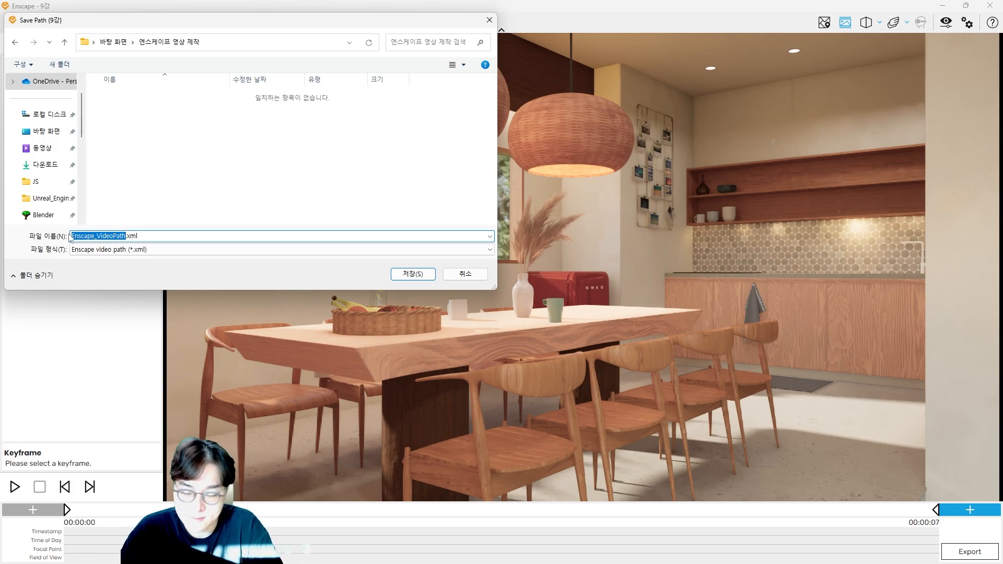
type("pa")
key("BackSpace")
key("BackSpace")
key("Hangul")
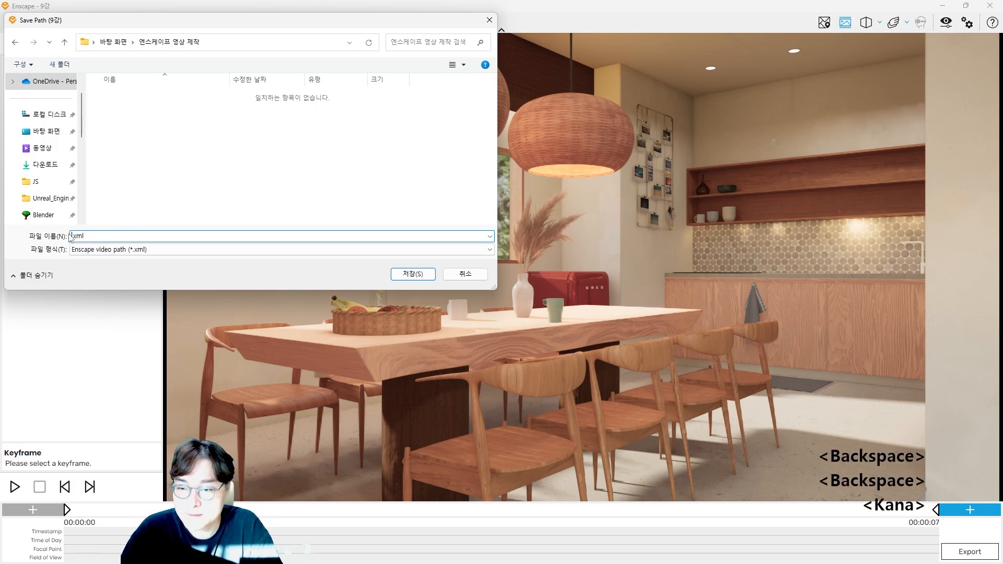
type("path1")
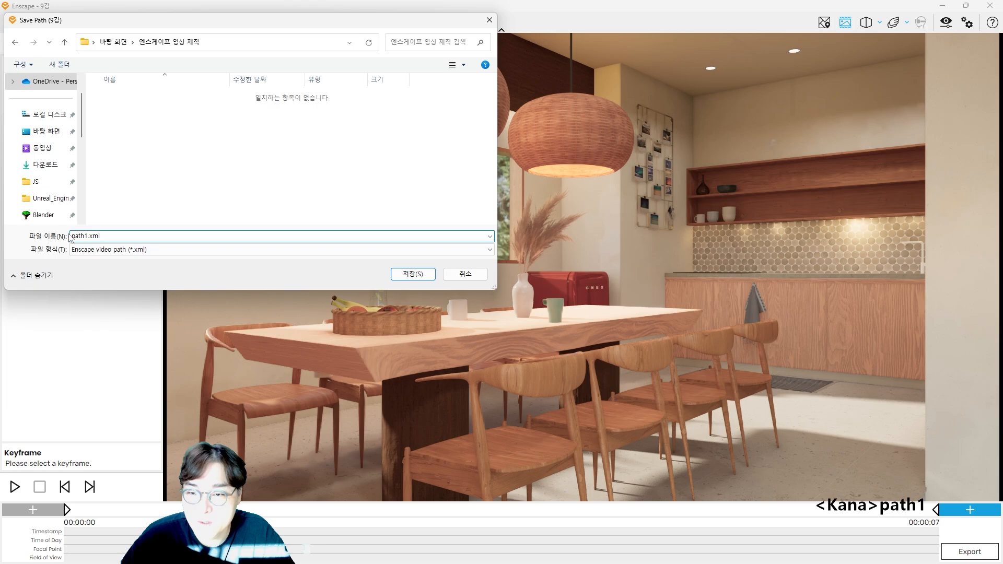
left_click(330, 165)
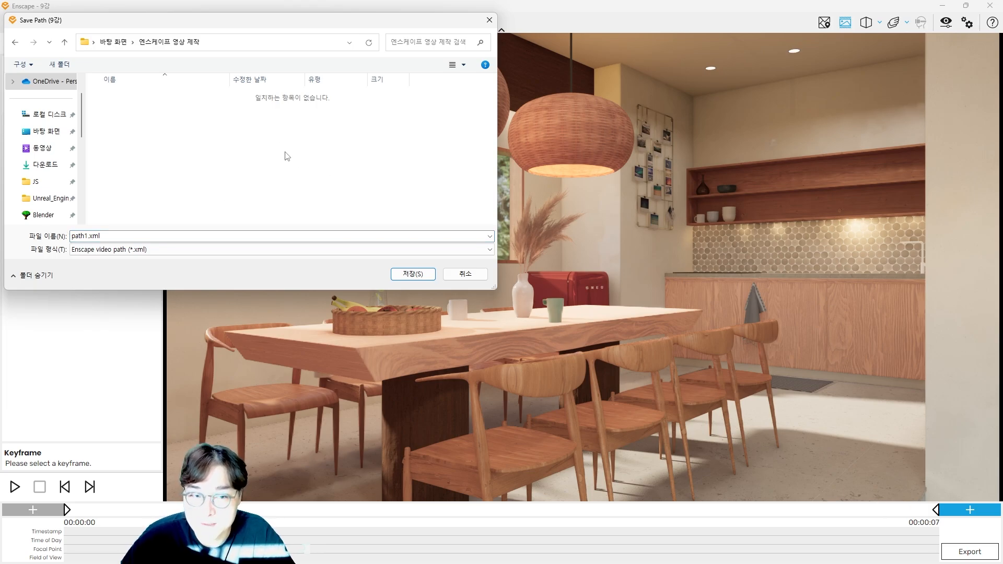
left_click(412, 274)
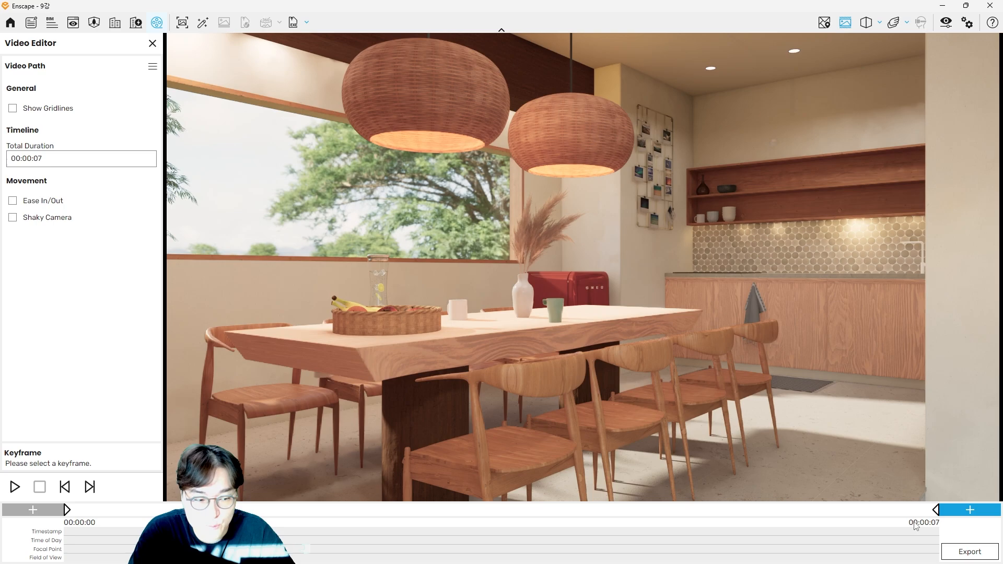
Export the video in Ultra HD with Maximum compression quality at 60 frames per second, as MP4 under the suggested file name.
left_click(970, 552)
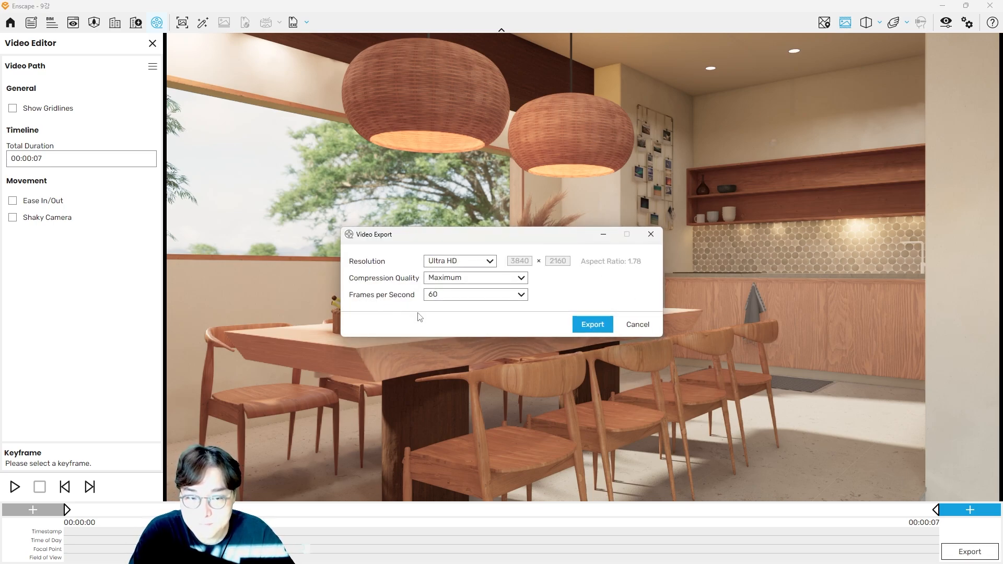
left_click(592, 325)
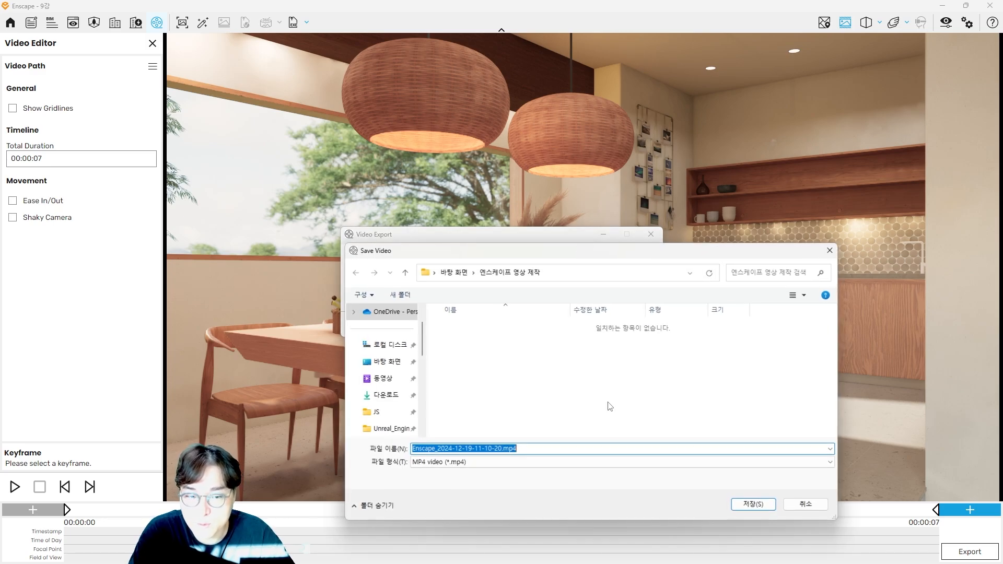
left_click_drag(549, 243, 460, 142)
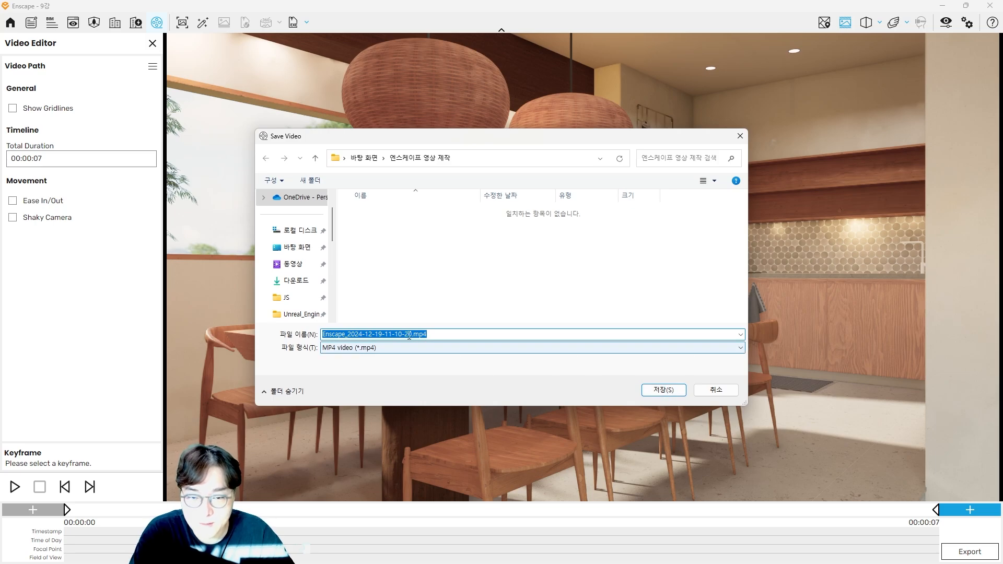
left_click(663, 392)
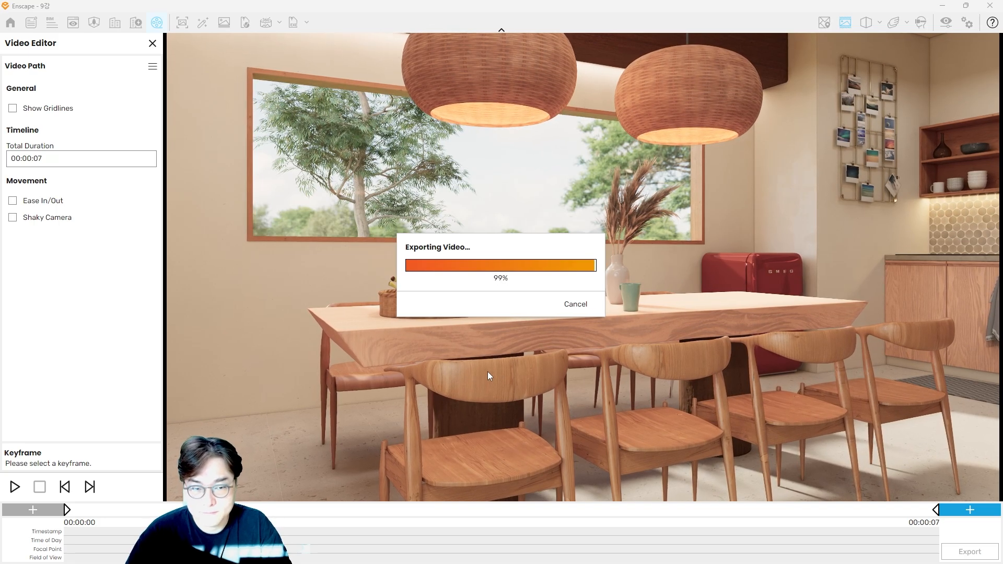
key("space")
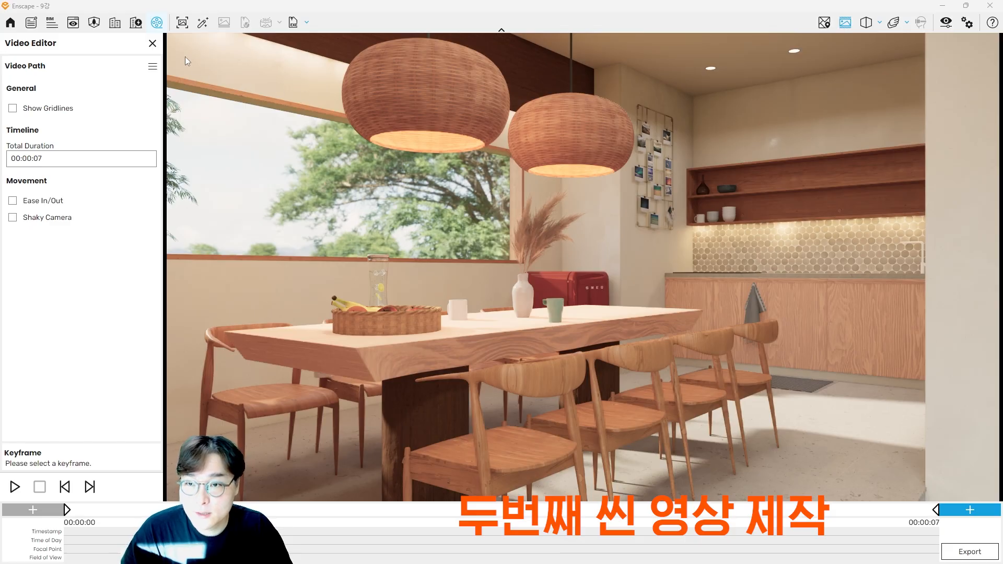
Leave the Video Editor, activate the saved view P1 and switch to the portrait view of the framed tree picture.
left_click(153, 43)
left_click(72, 23)
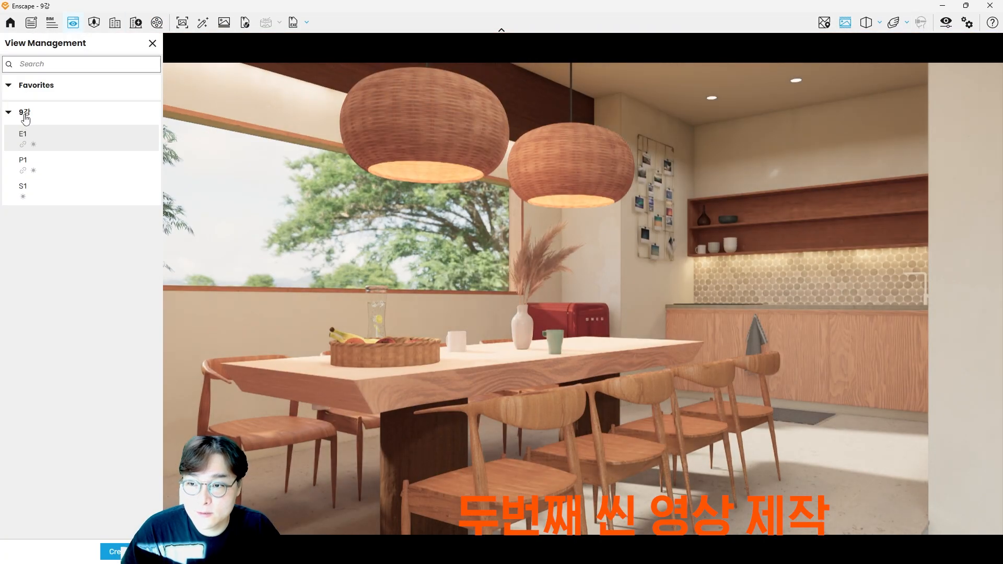
left_click(51, 164)
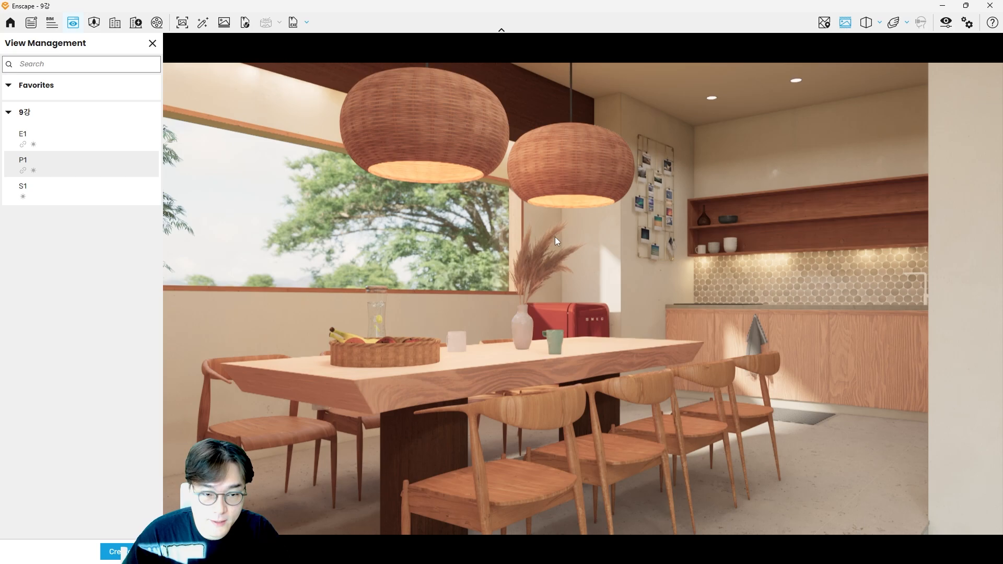
key("Page_Down")
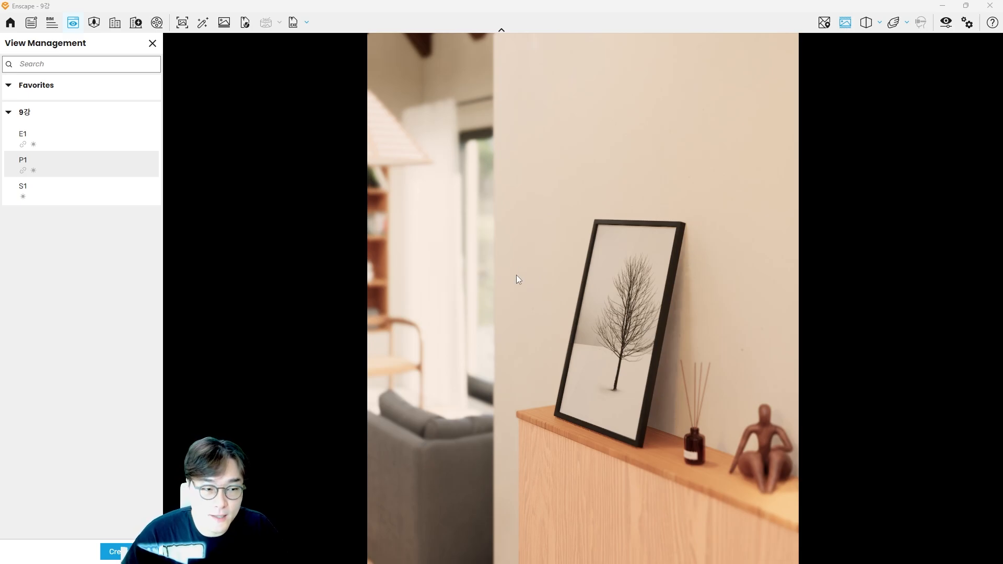
Check the existing video path's first keyframe in the Video Editor, leave the editor and reopen the list of saved views.
left_click(157, 23)
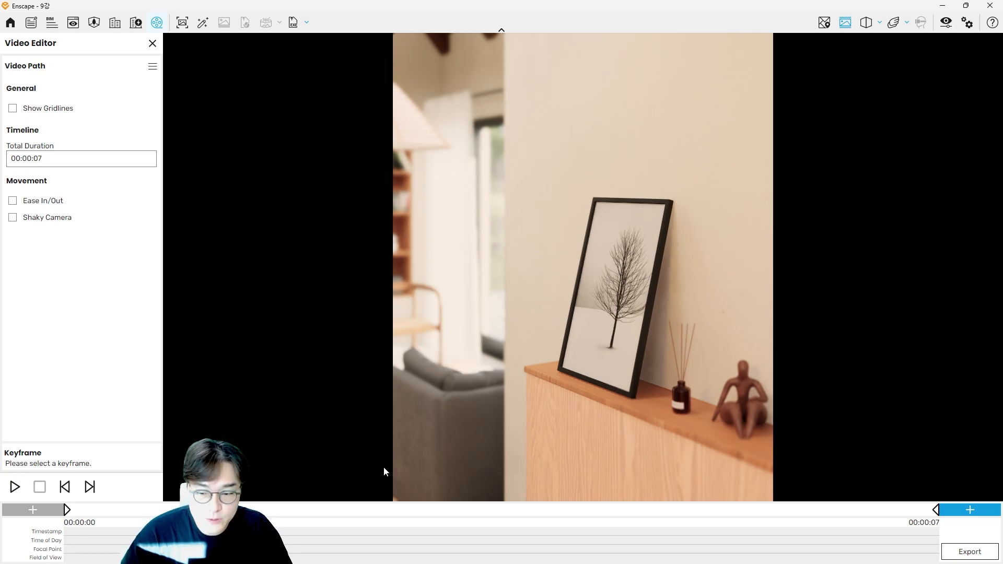
left_click(67, 509)
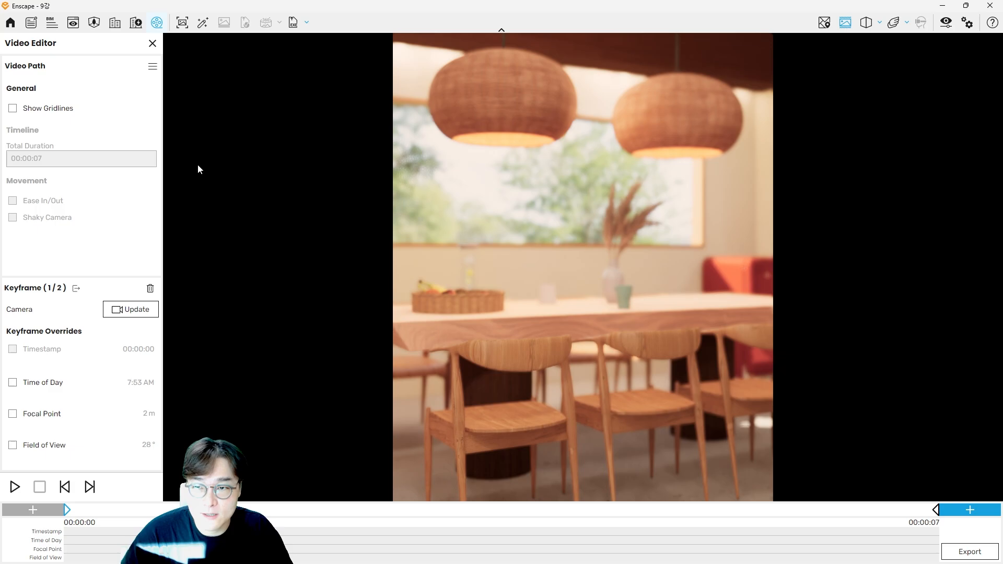
left_click(152, 44)
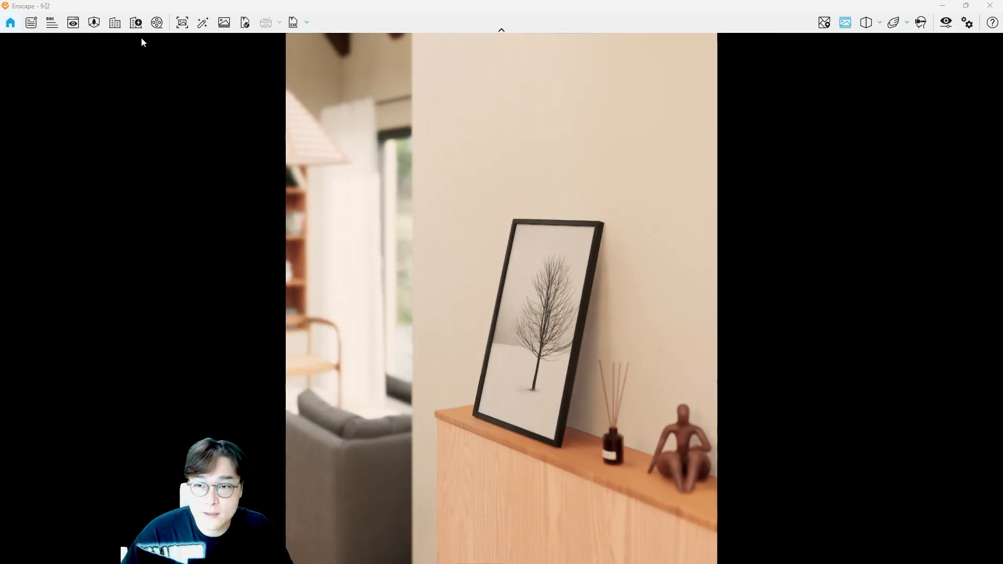
left_click(73, 22)
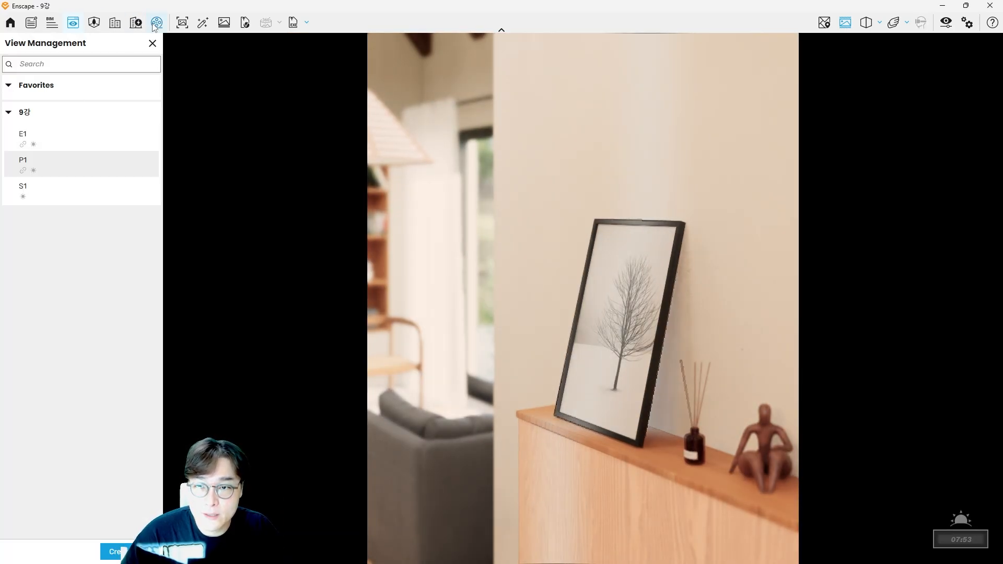
Reopen the Video Editor, start a new video path that discards the current one, and disable Ease In/Out.
left_click(156, 22)
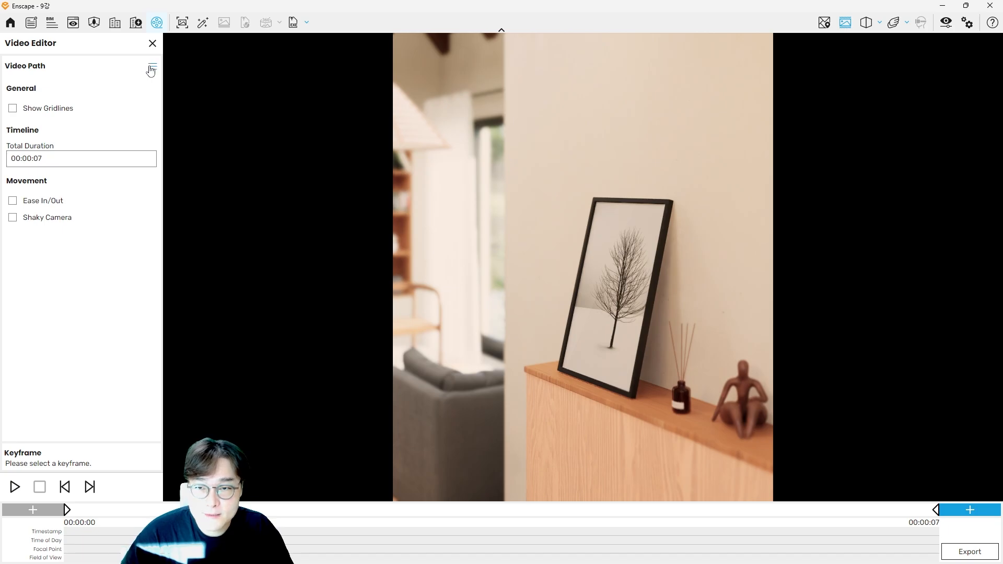
left_click(153, 68)
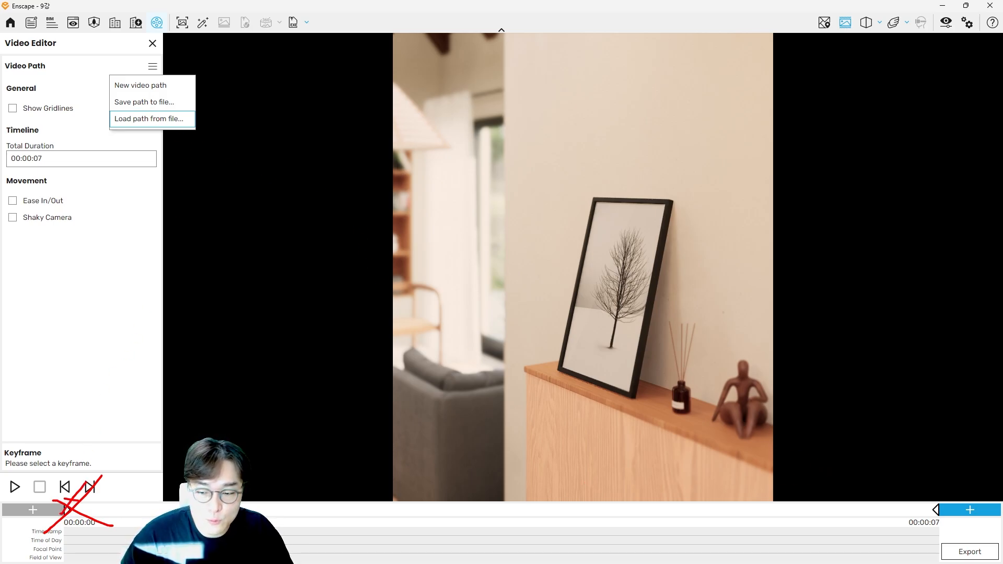
key("Escape")
left_click(152, 68)
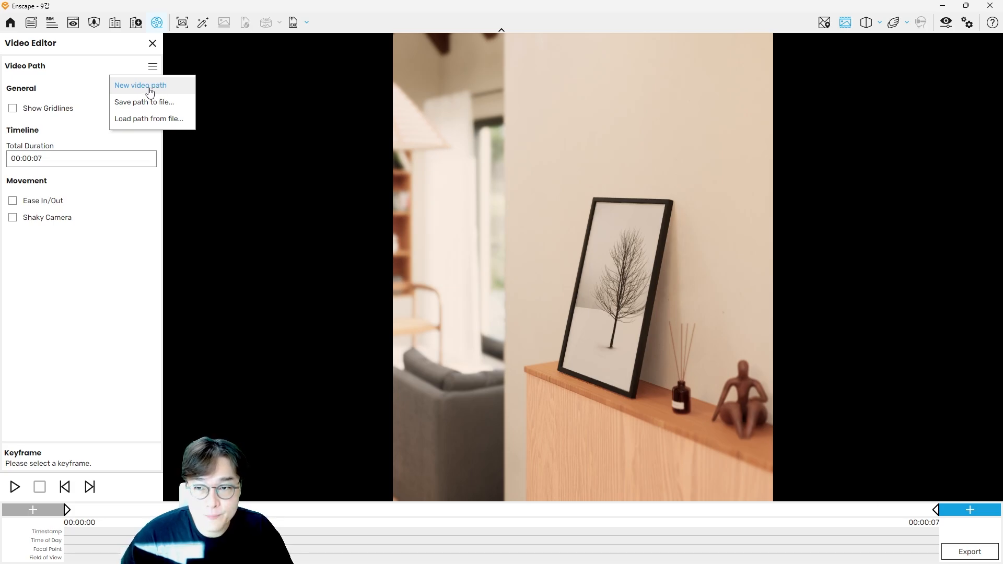
left_click(150, 89)
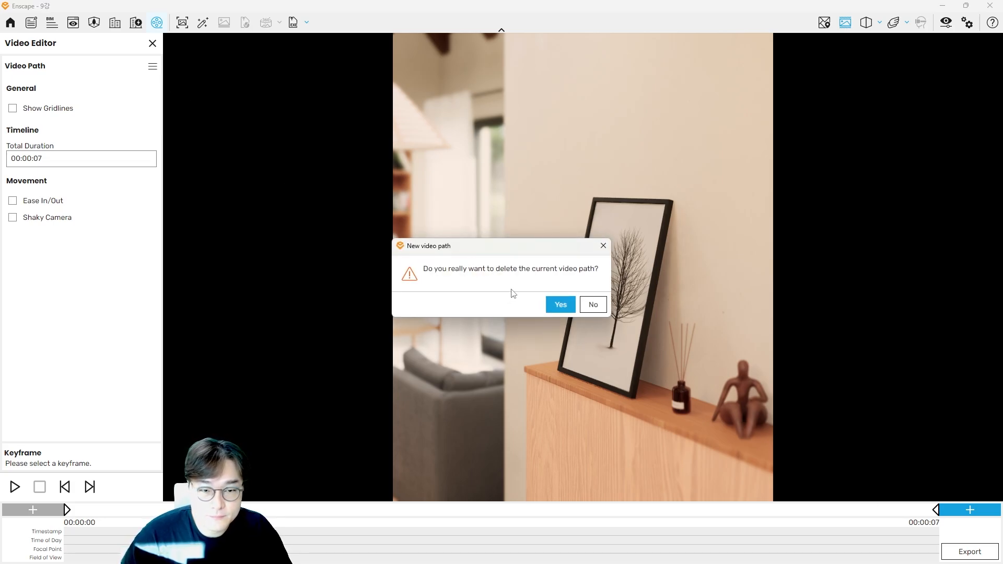
left_click(562, 309)
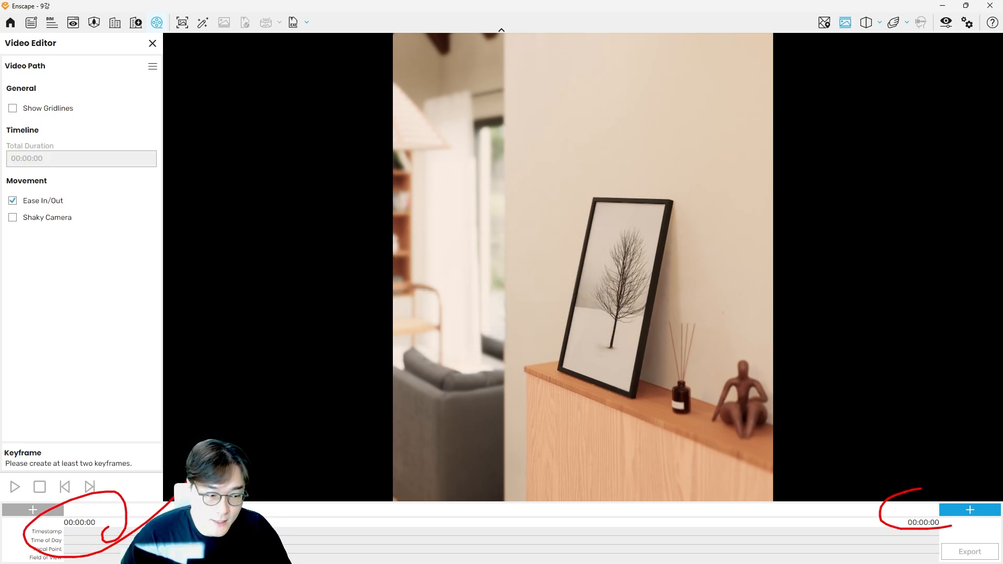
key("Escape")
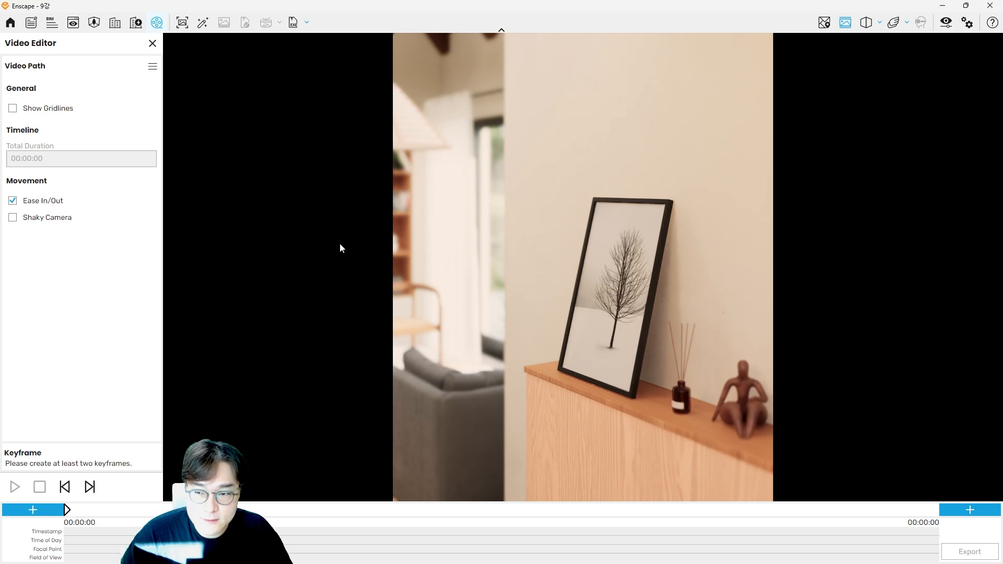
left_click(52, 202)
Move the camera sideways and closer to the framed tree picture and add this view as the path's end keyframe.
key("a")
key("a")
key("a")
key("a")
key("a")
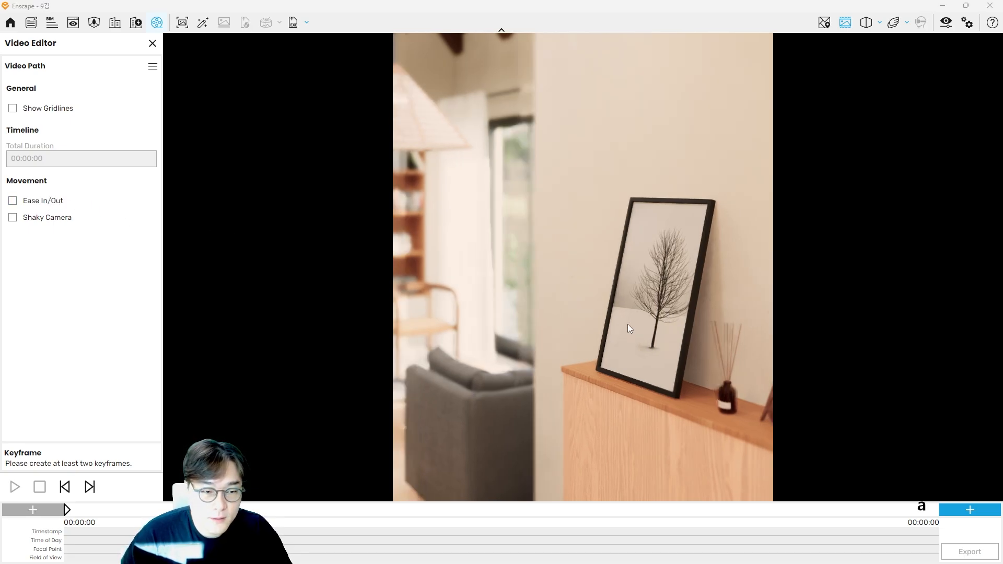
key("a")
key("a")
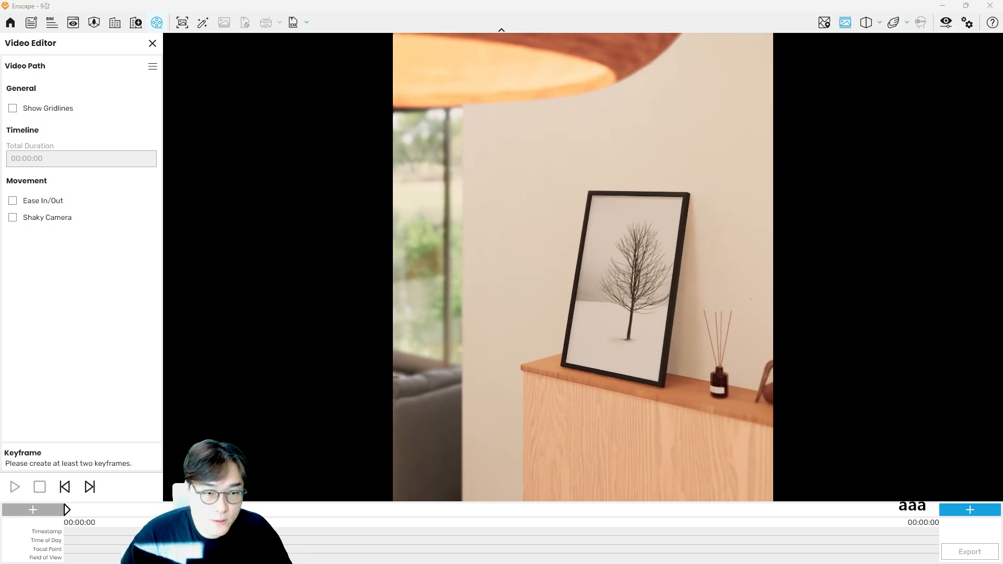
key("a")
key("a")
key("a")
key("a")
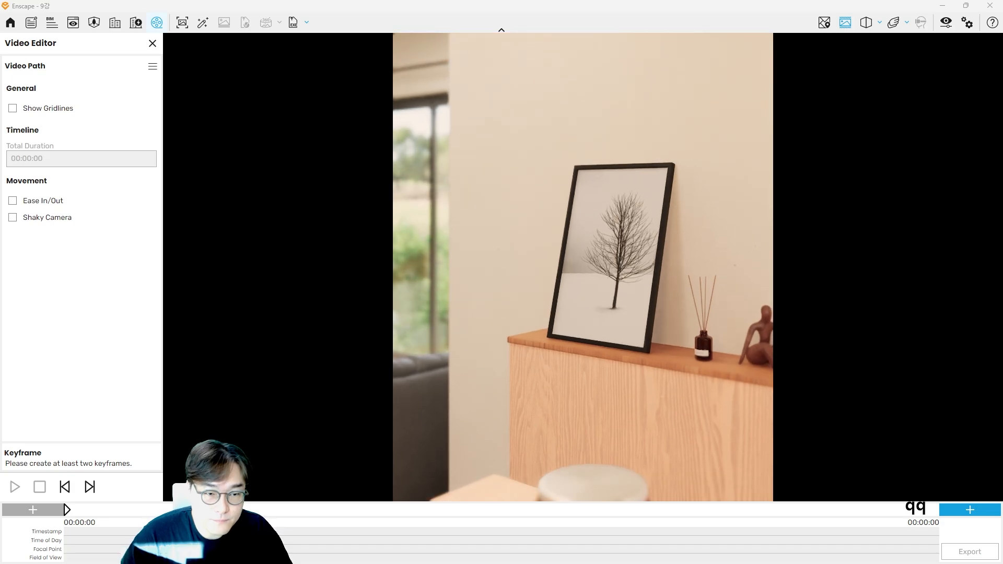
key("a")
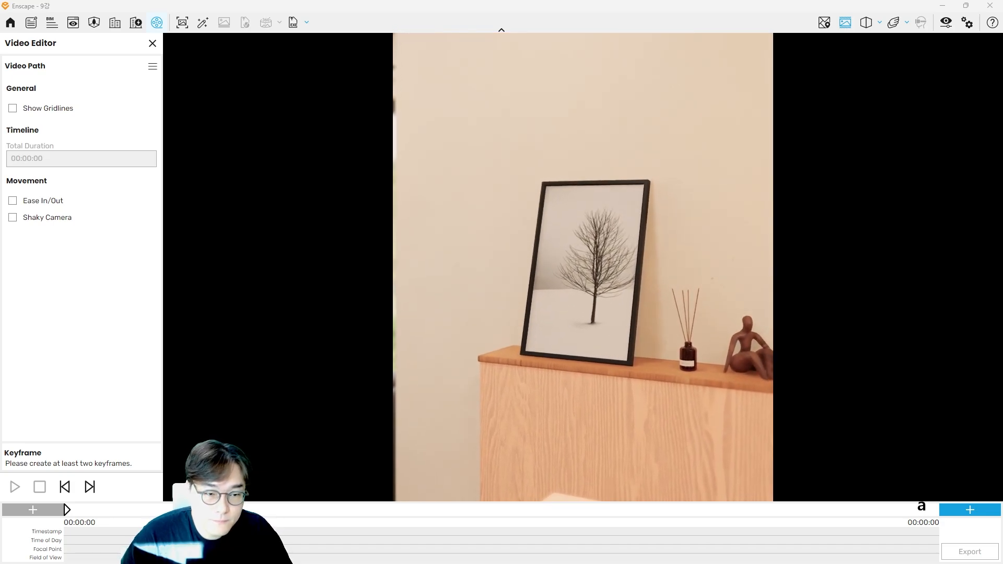
key("w")
key("w")
key("a")
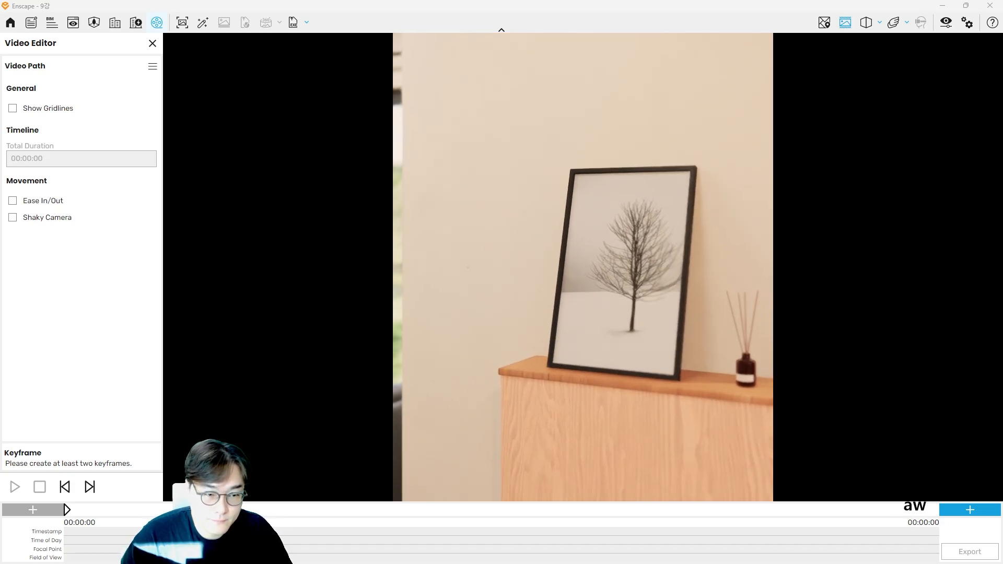
key("w")
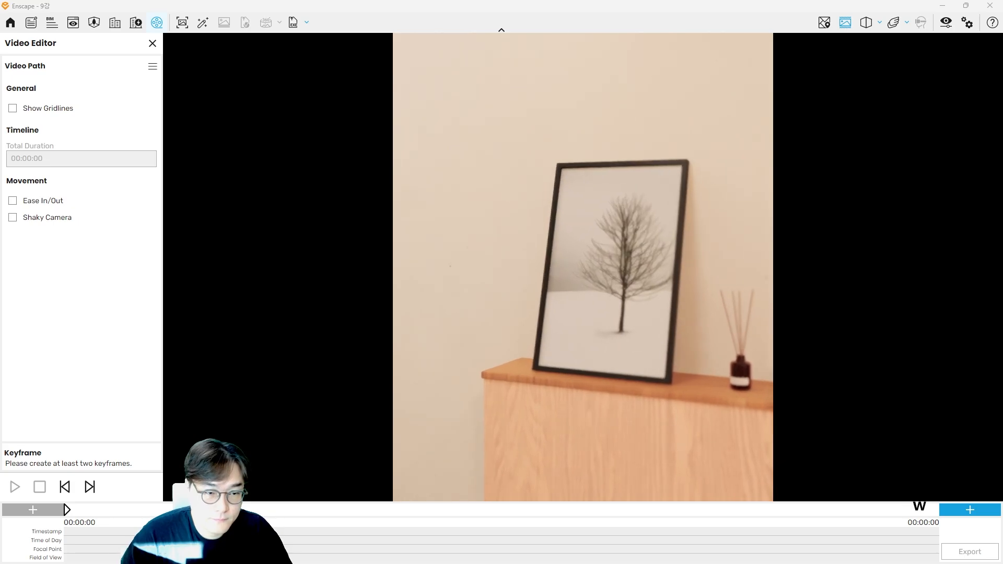
key("e")
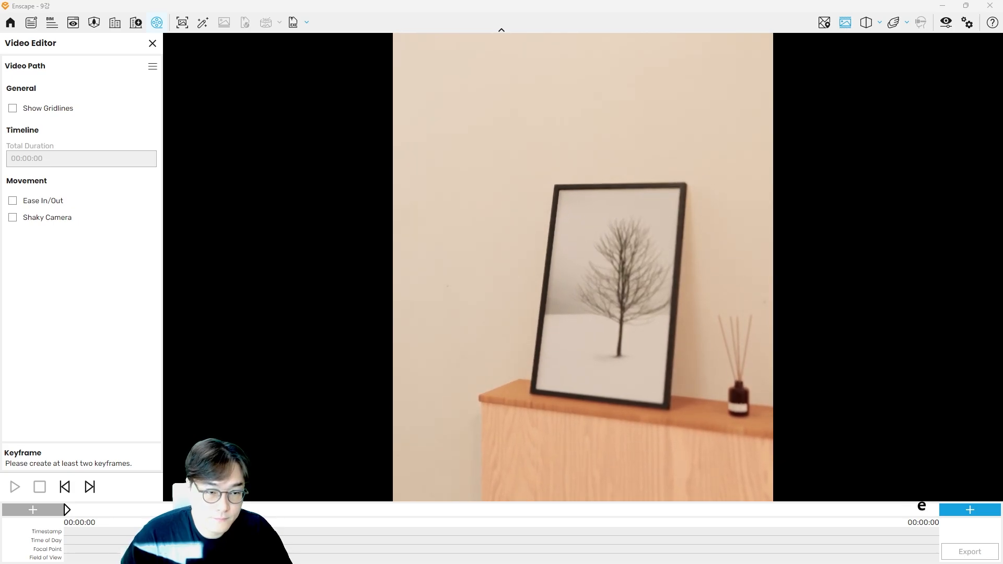
left_click_drag(616, 322, 627, 324)
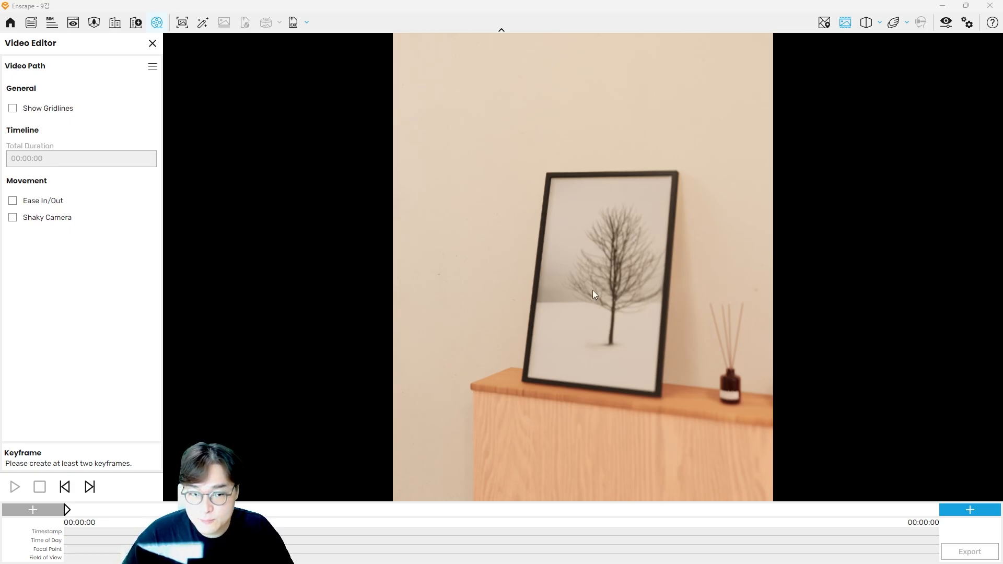
left_click(966, 514)
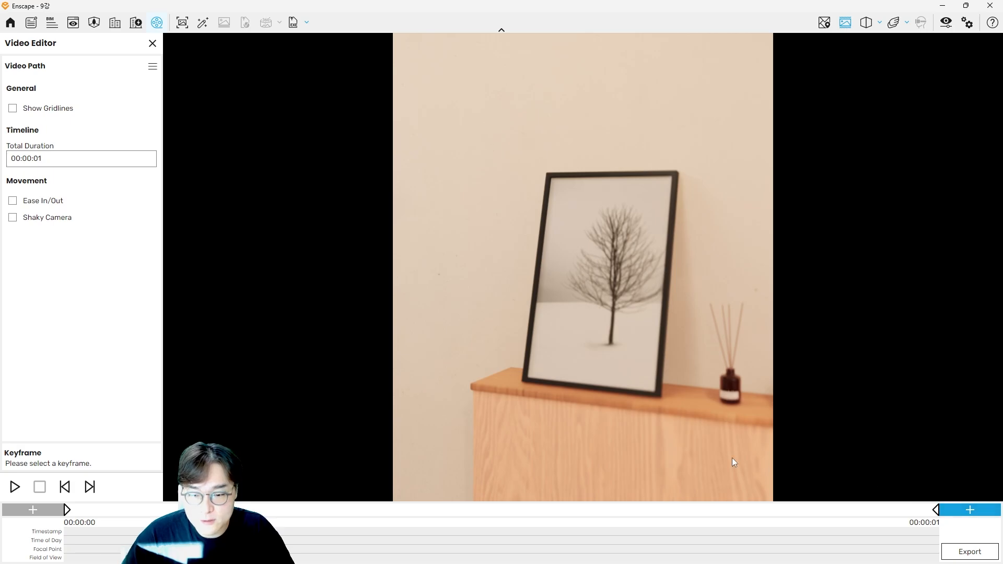
Set the video path's total duration to 7 seconds.
left_click(65, 160)
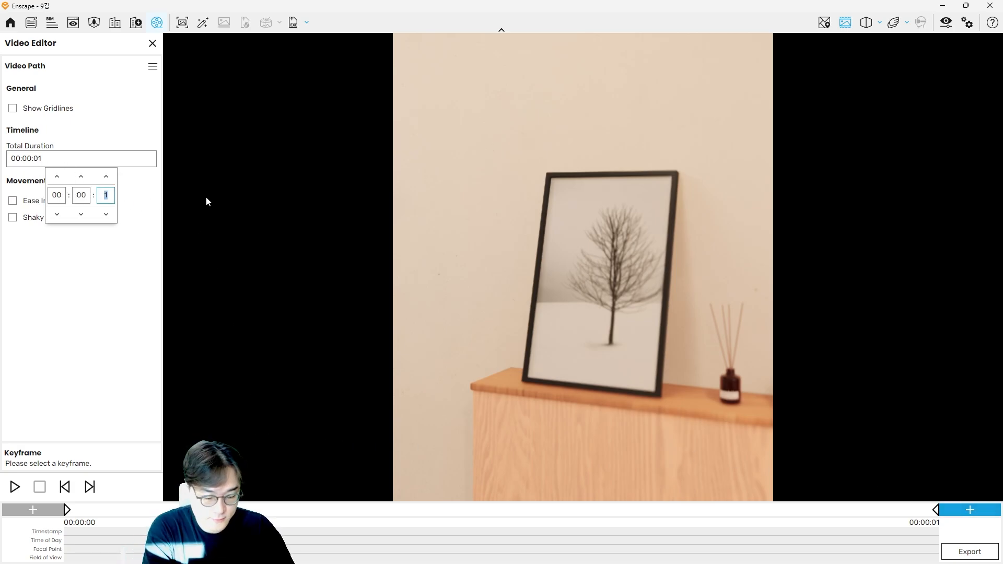
type("7")
key("Return")
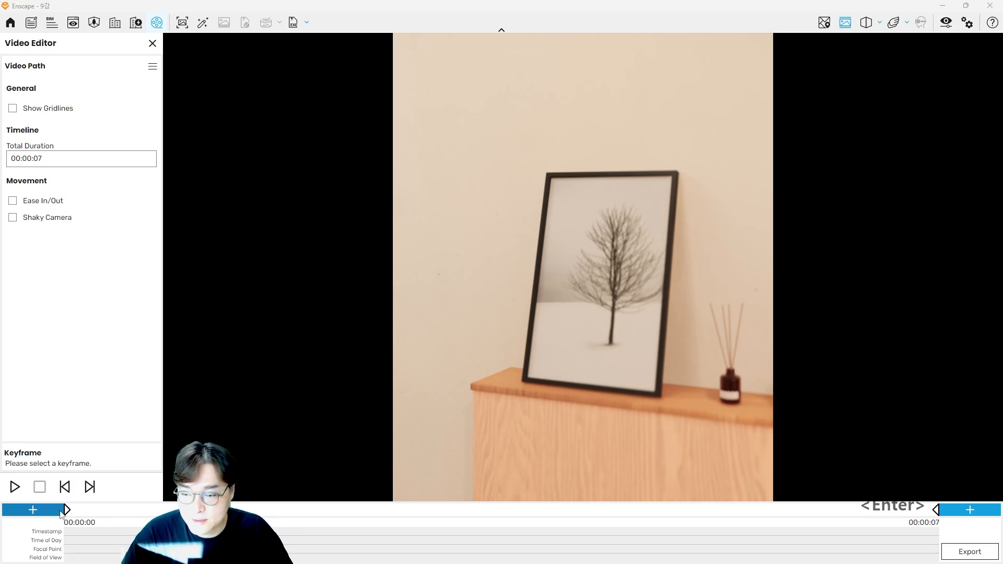
Preview the camera path around the framed picture and open the end keyframe's settings.
left_click(14, 486)
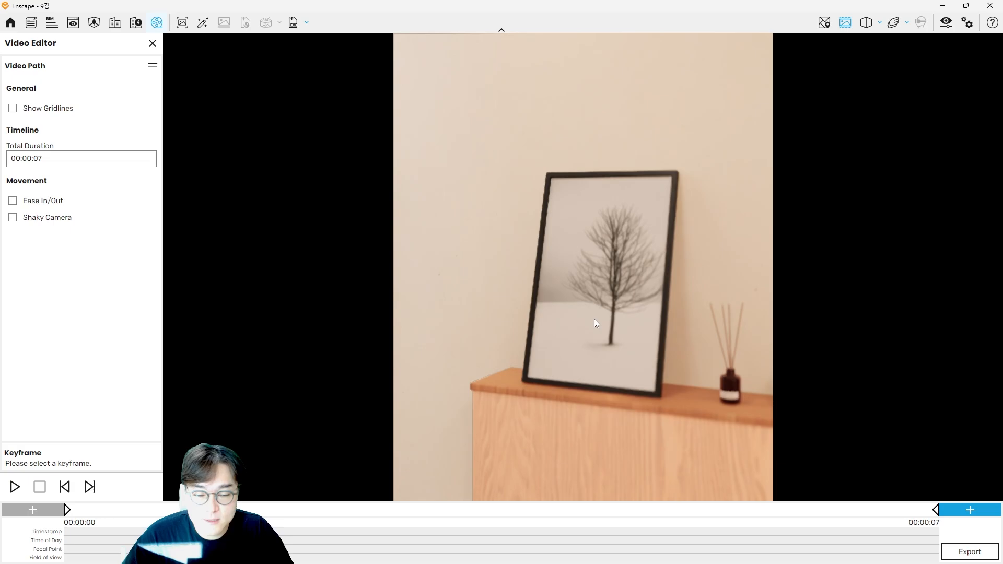
left_click(19, 489)
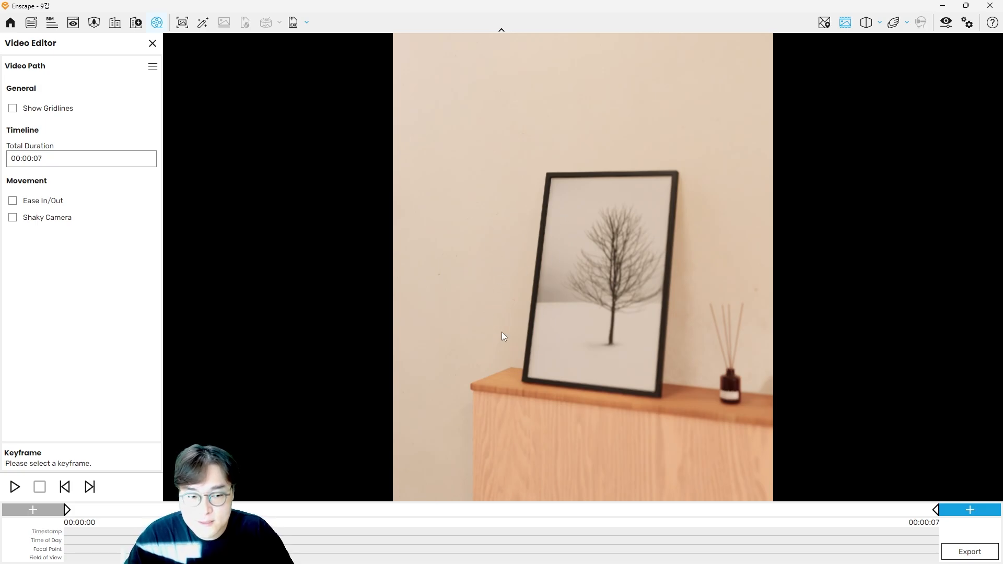
left_click(937, 512)
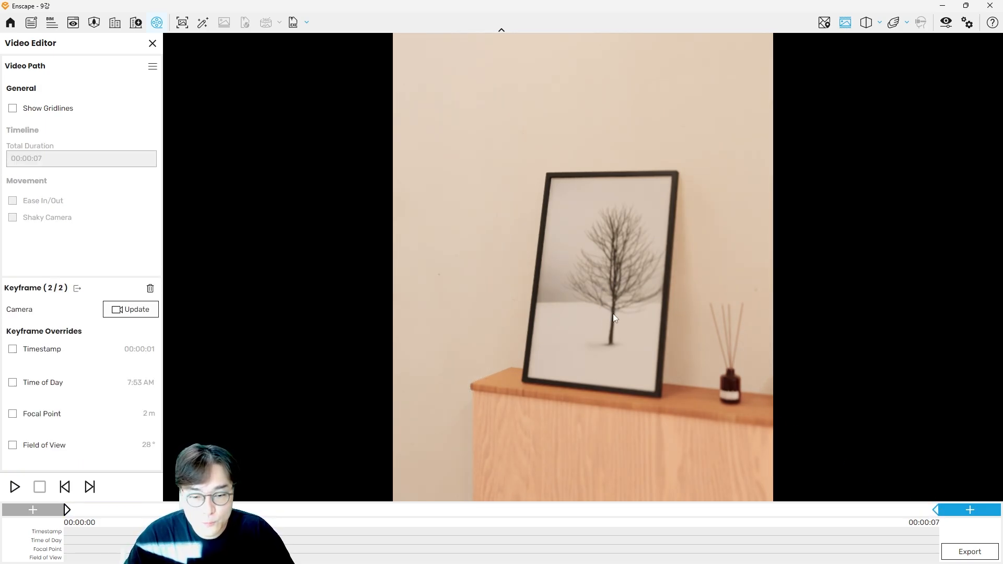
mouse_move(610, 329)
left_mouse_down()
mouse_move(600, 342)
mouse_move(607, 330)
left_mouse_up()
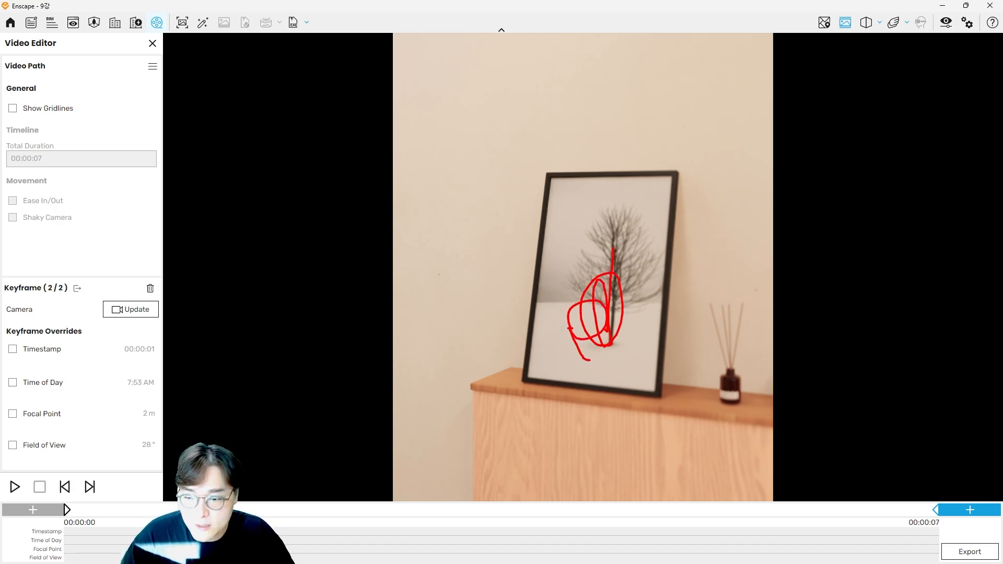
key("Escape")
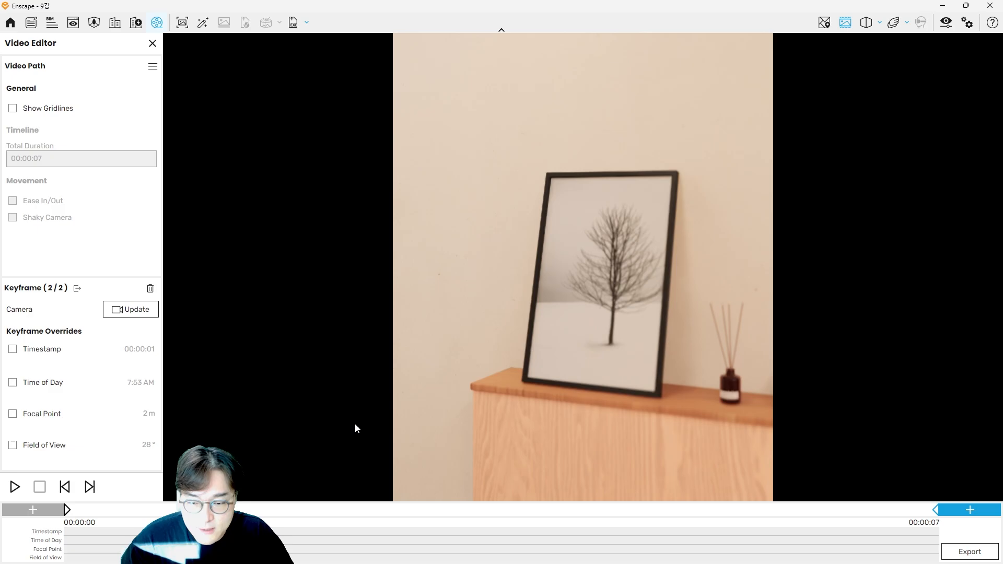
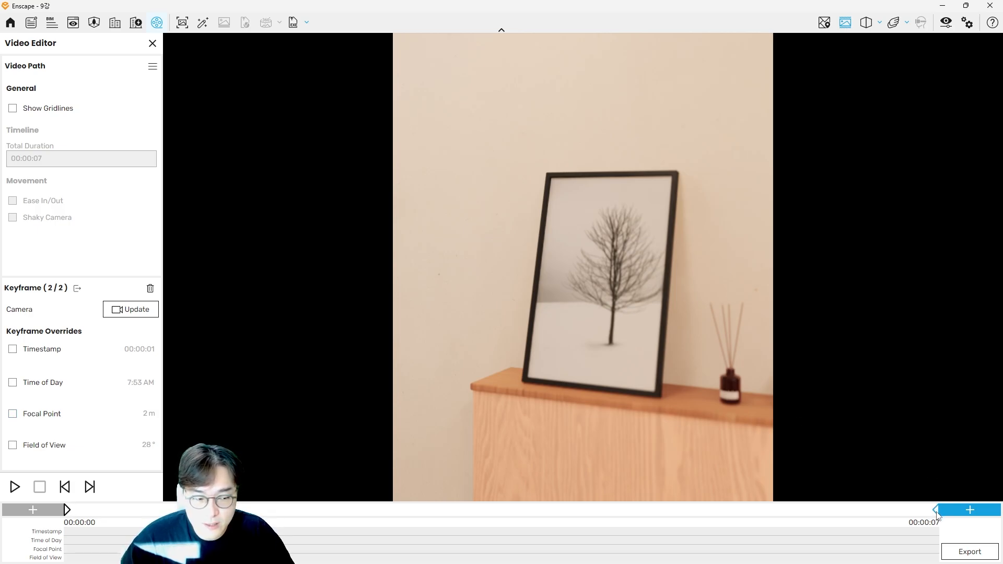
key("ctrl+2")
mouse_move(155, 374)
left_mouse_down()
mouse_move(92, 395)
mouse_move(50, 440)
left_mouse_up()
key("Escape")
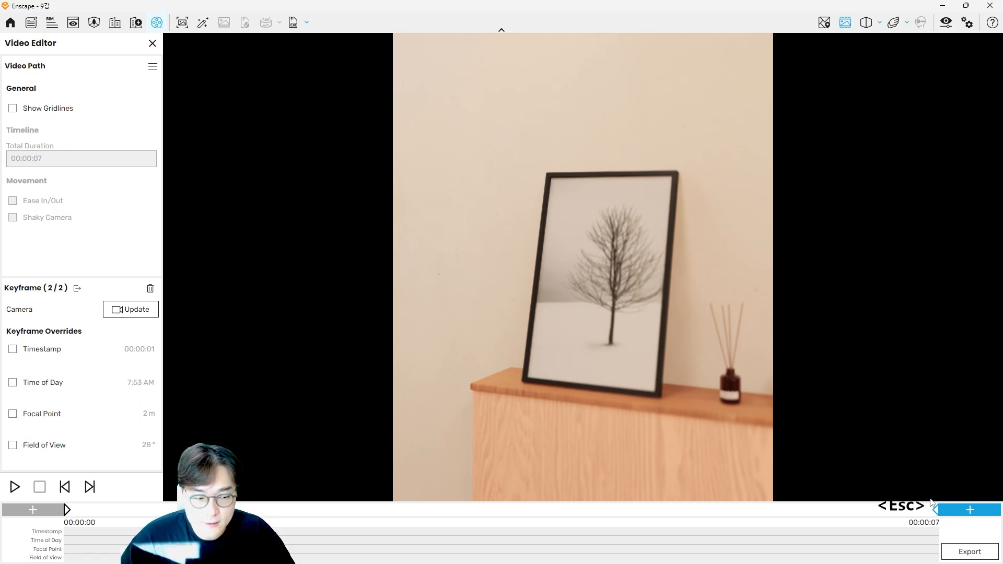
key("ctrl+2")
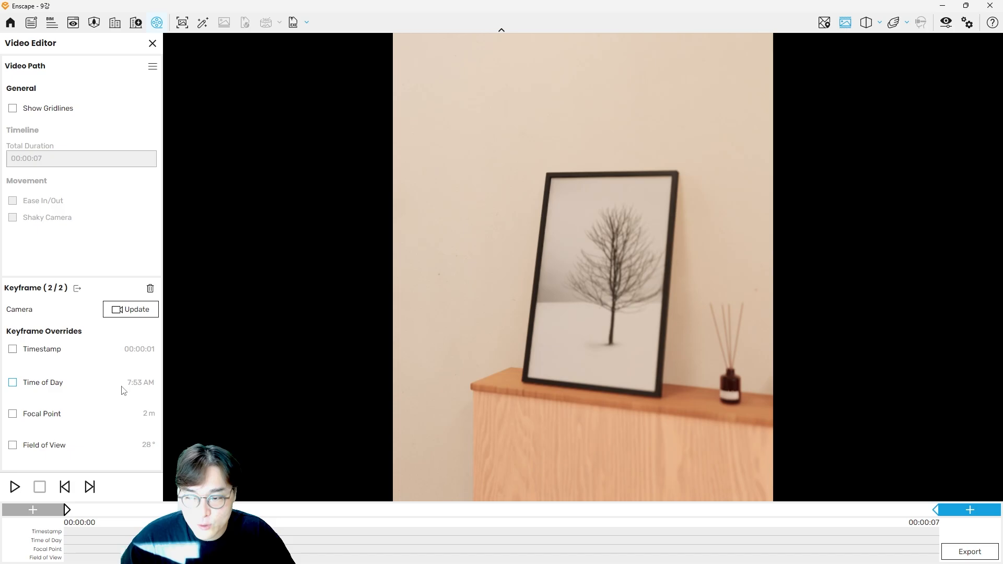
left_click_drag(123, 396, 87, 366)
key("Escape")
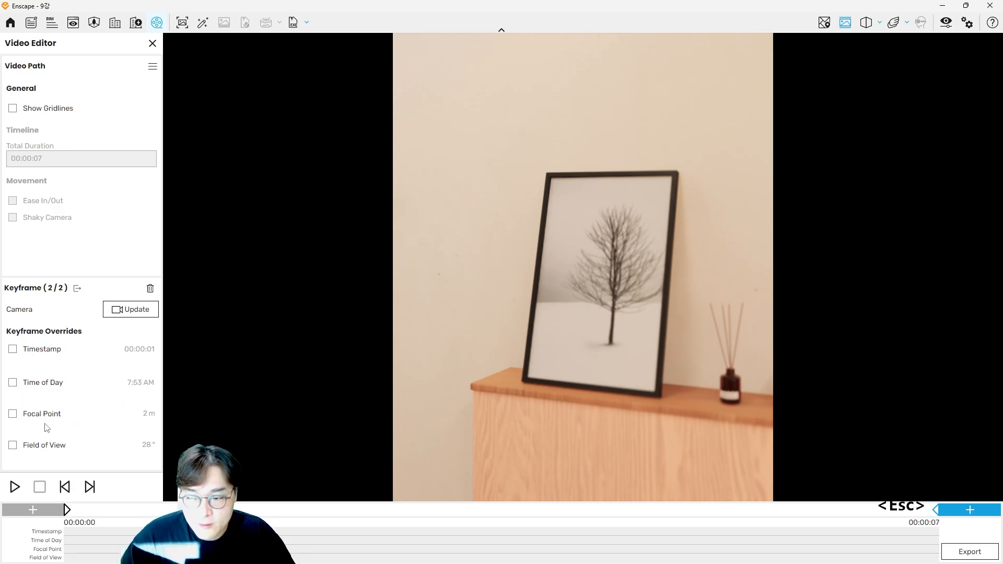
Enable the Focal Point override on the end keyframe and set it to 1.9 m to sharpen the framed picture.
left_click(13, 415)
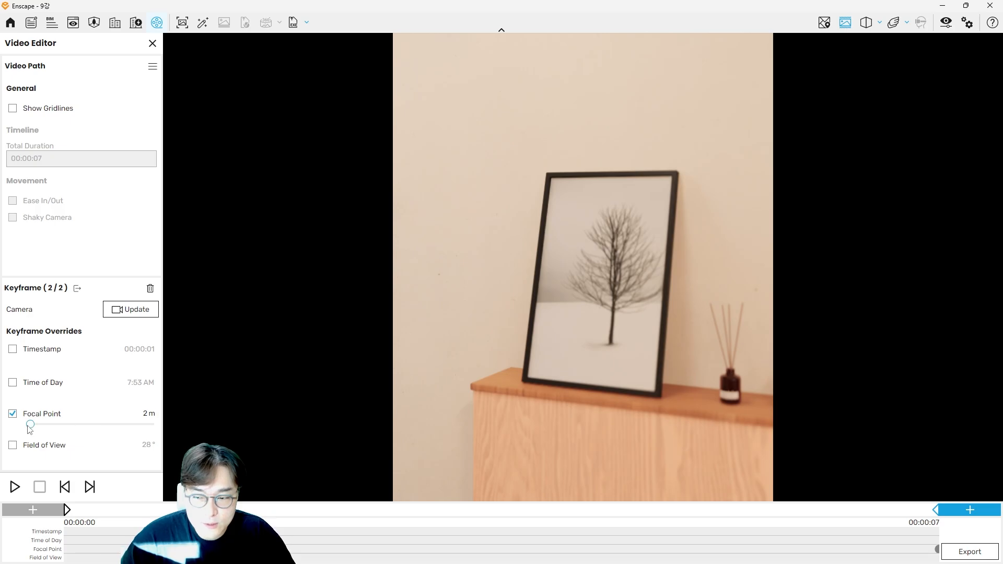
mouse_move(30, 425)
left_mouse_down()
mouse_move(96, 428)
mouse_move(31, 428)
left_mouse_up()
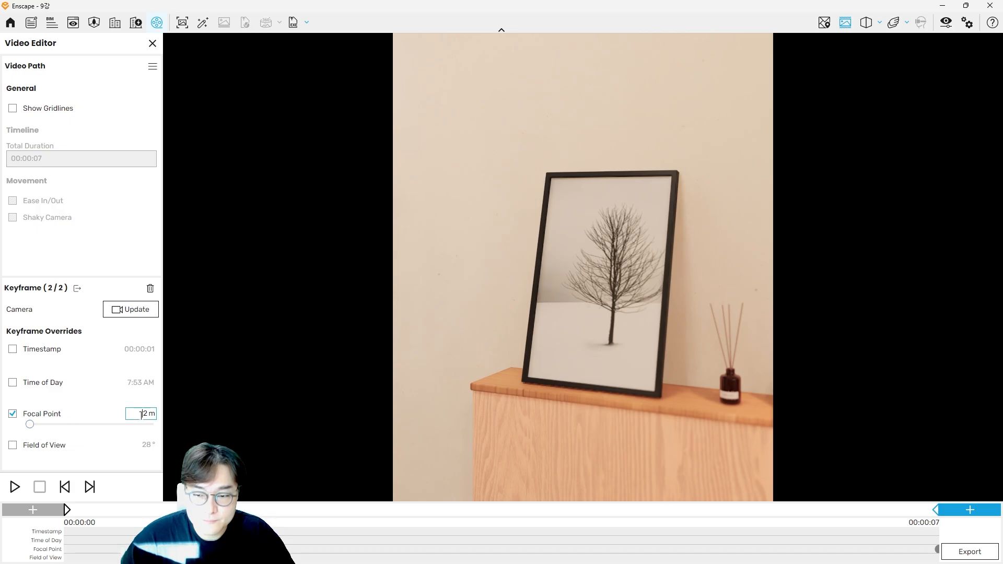
key("Delete")
type("1")
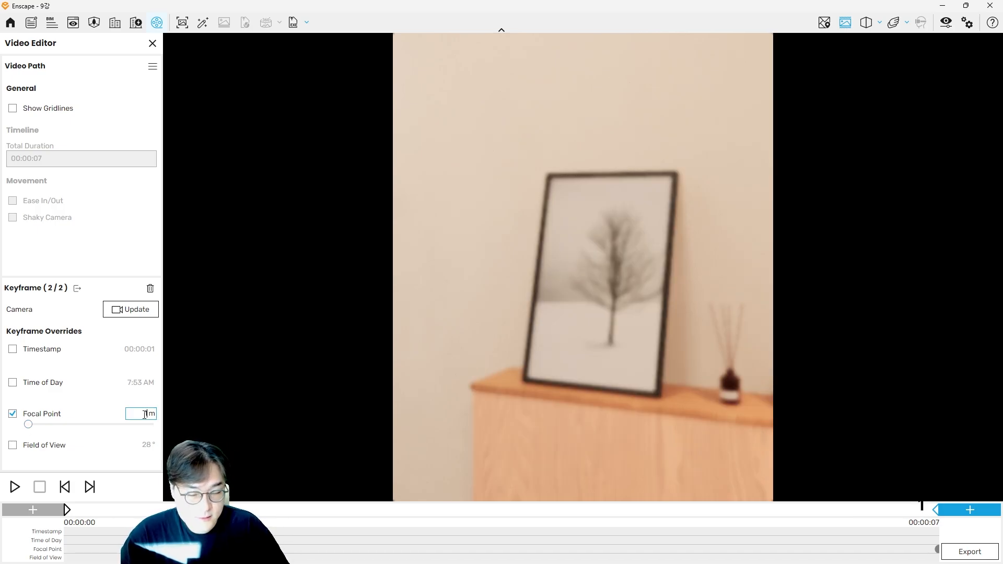
type(".9")
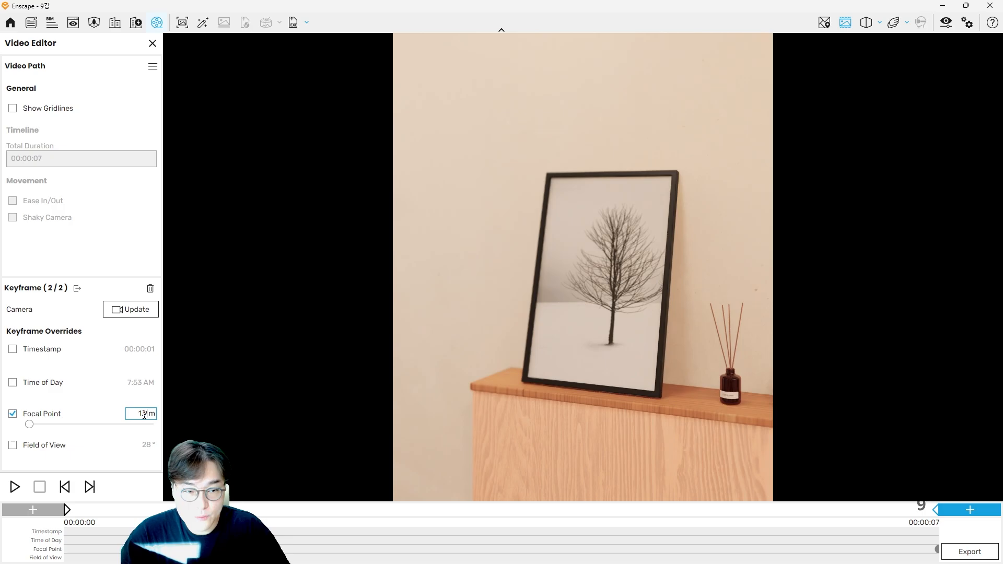
key("Return")
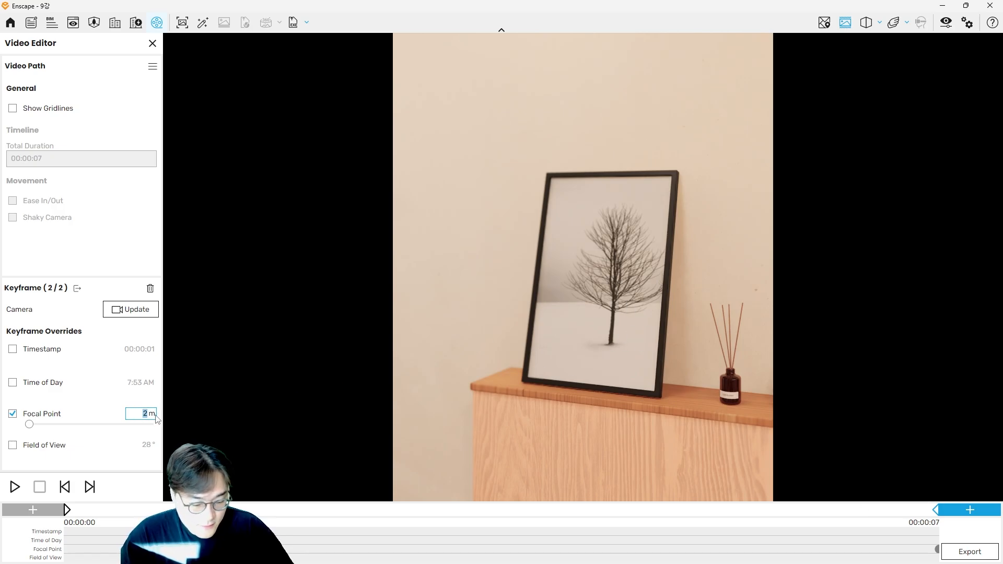
Set the end keyframe's Focal Point to 1.97 m and preview the camera path.
type("1.95")
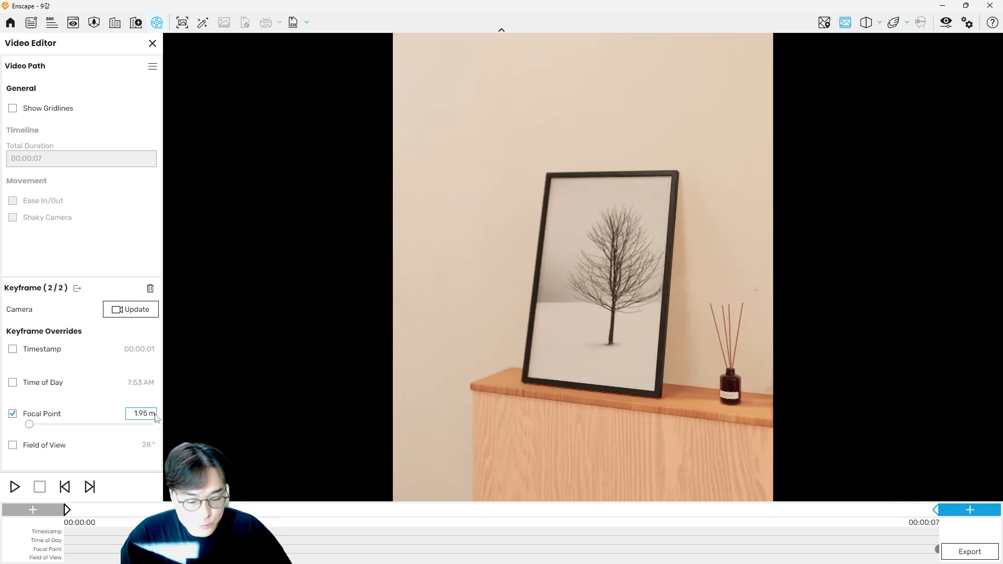
key("BackSpace")
type("6")
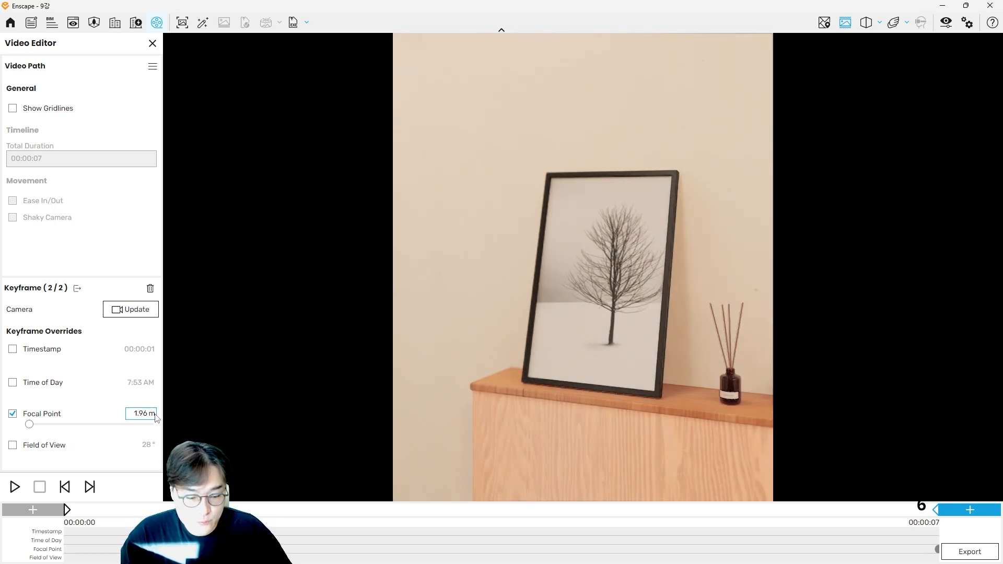
key("BackSpace")
type("7")
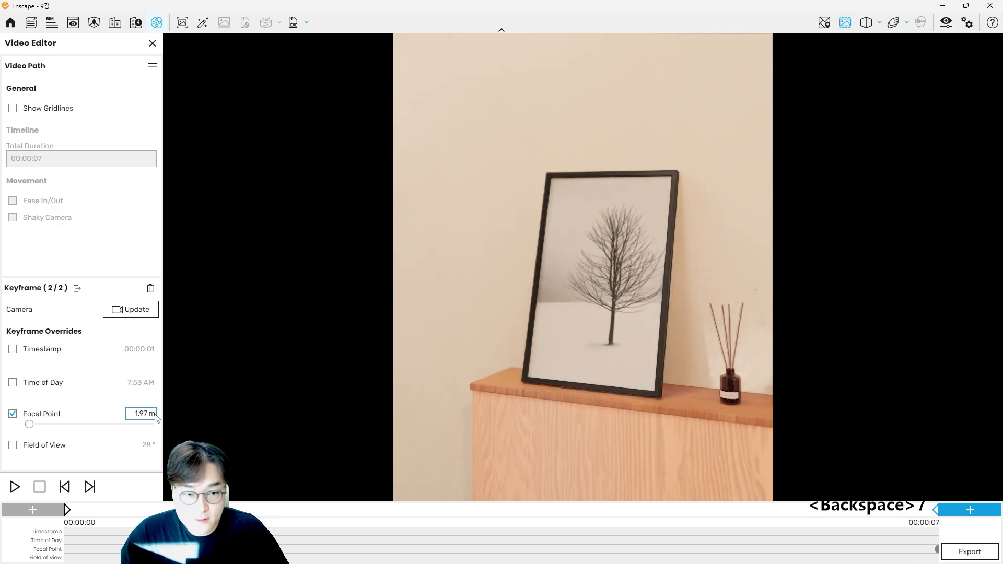
key("Return")
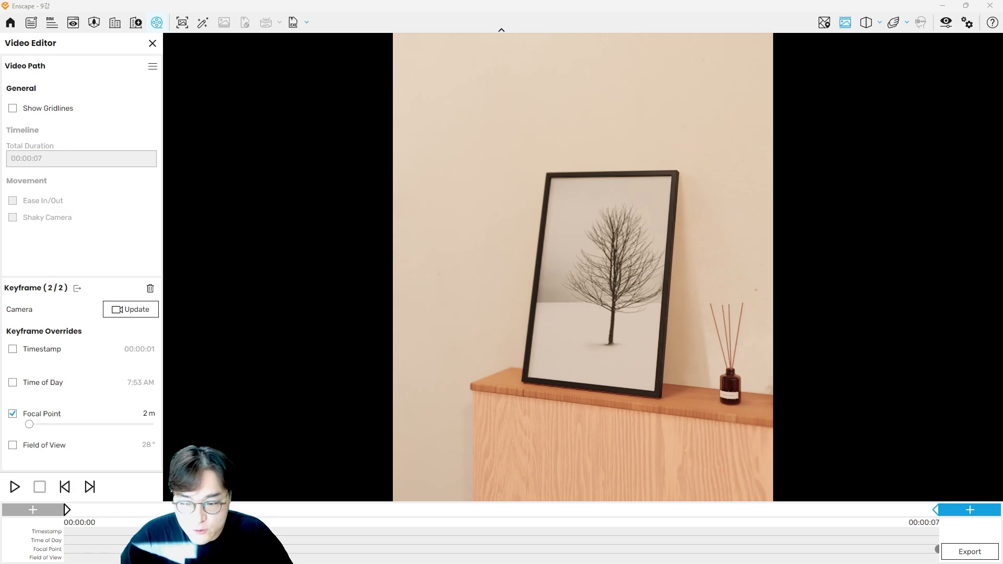
left_click(15, 487)
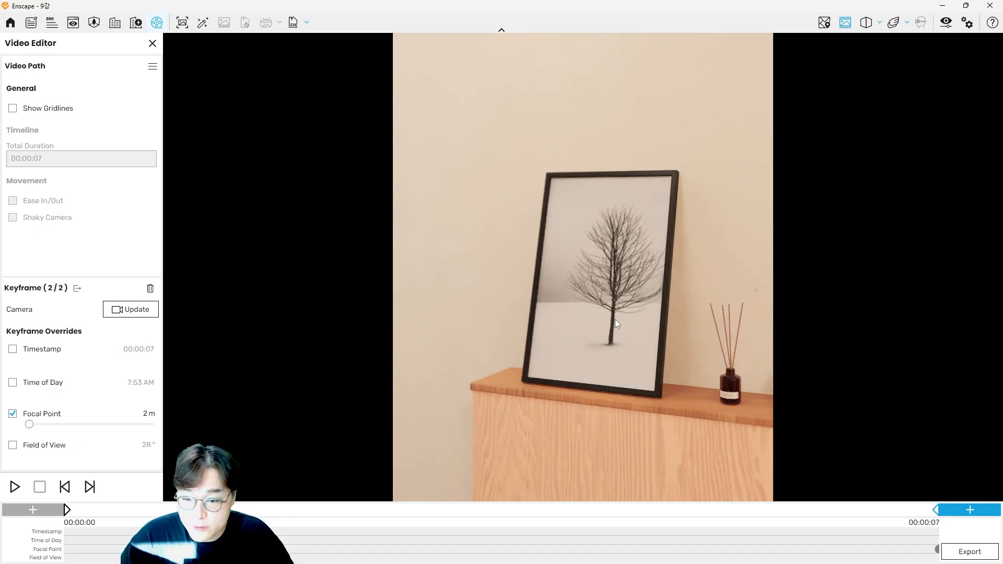
Enable the Focal Point override on the start keyframe, set it to 2.4 m, and preview the path from the end keyframe.
left_click(67, 511)
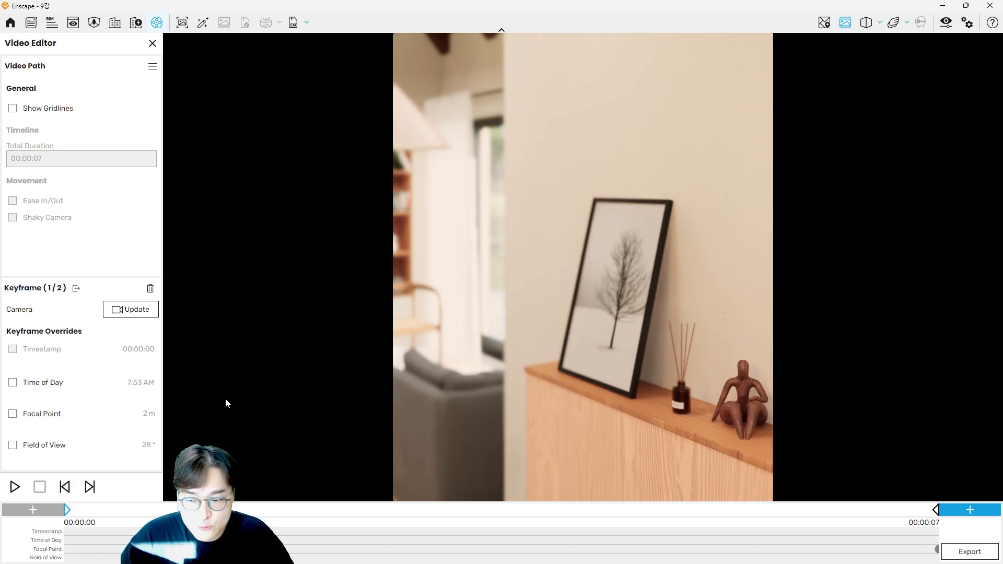
left_click(13, 416)
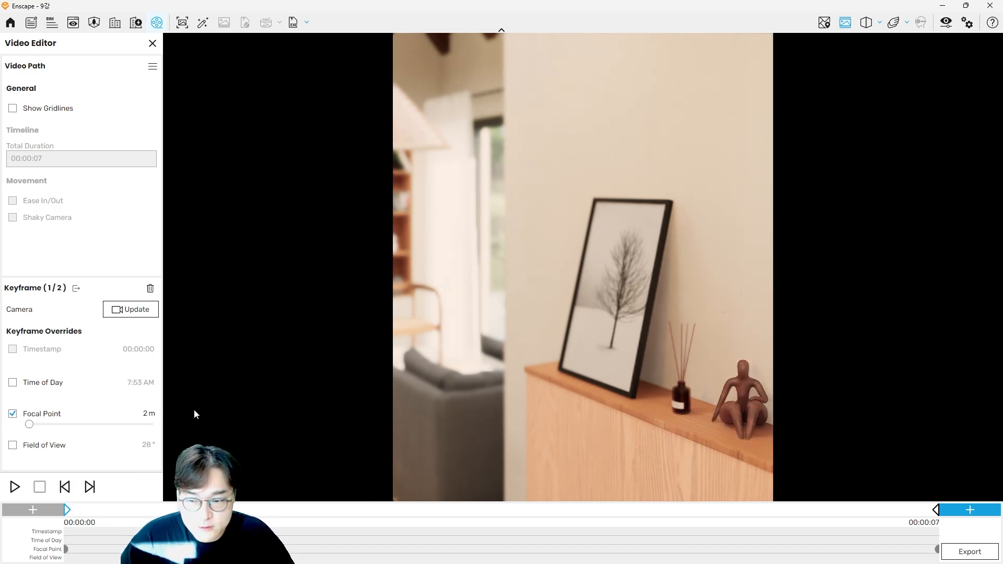
left_click_drag(31, 426, 31, 429)
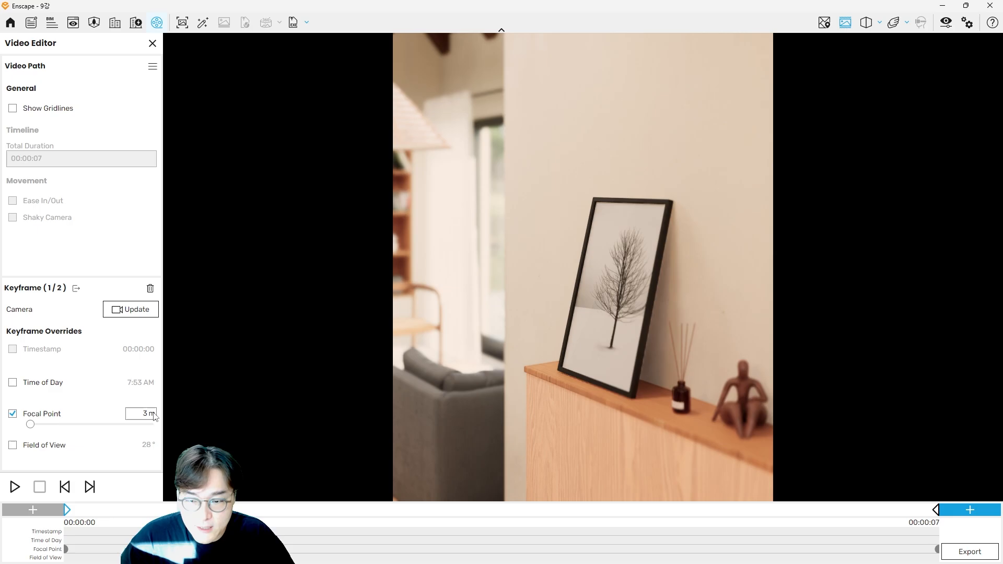
type("2.4")
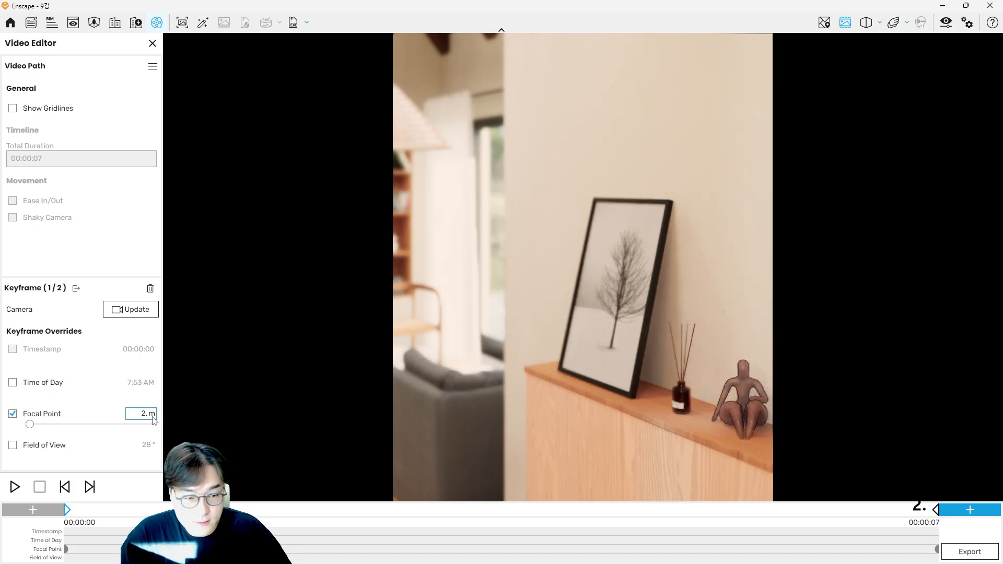
key("Return")
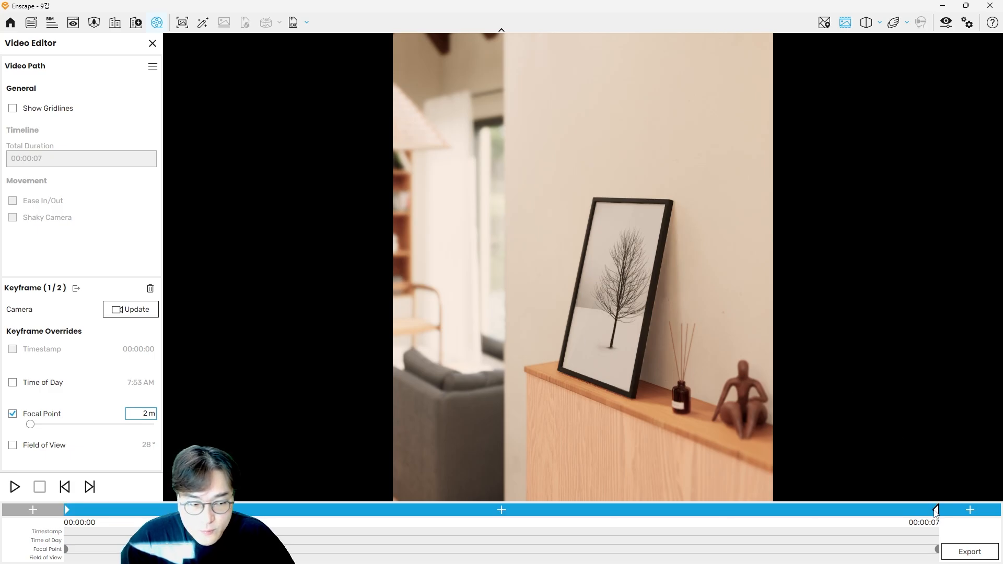
left_click(936, 510)
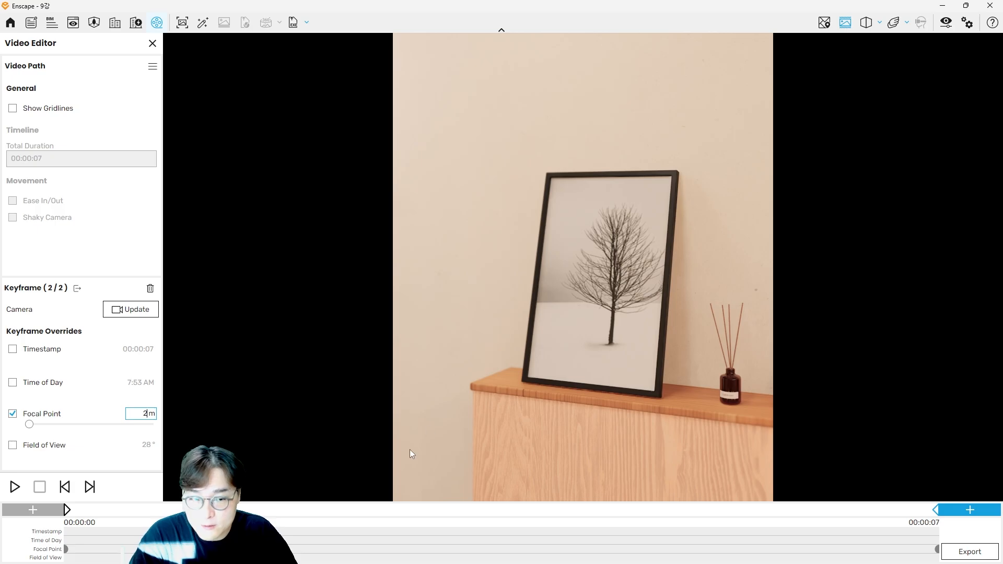
left_click(14, 487)
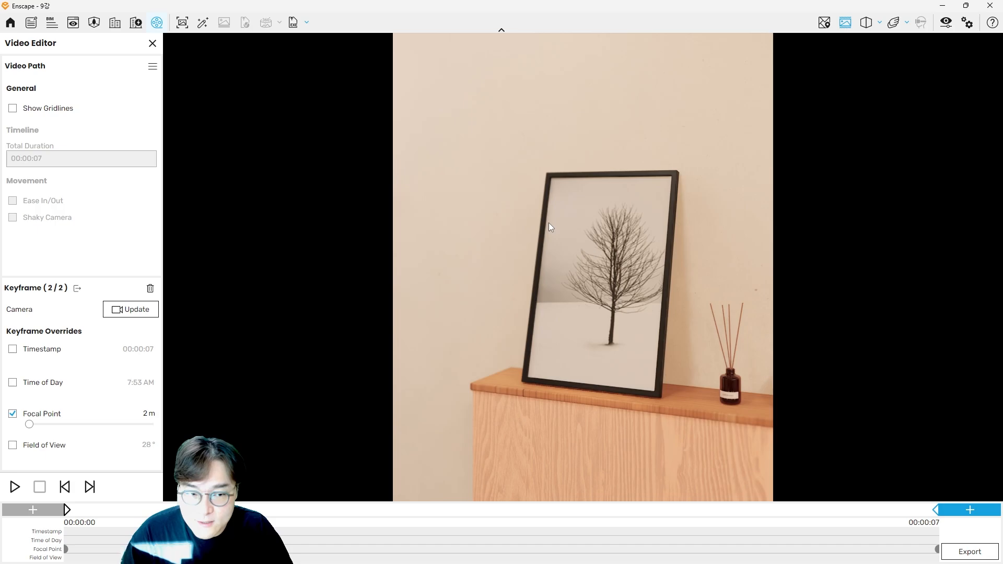
Save the current video path to the file path2.xml alongside path1.xml.
left_click(153, 69)
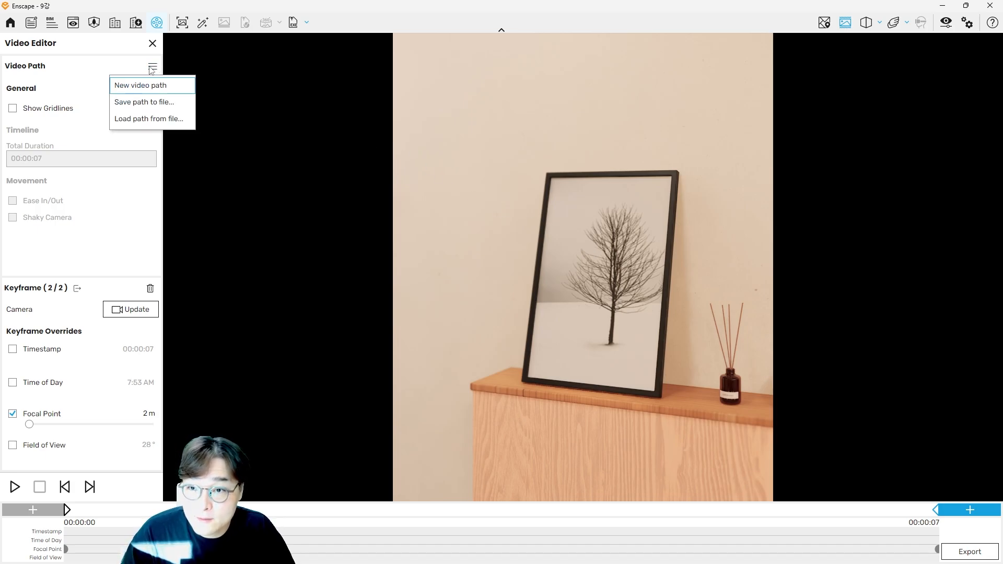
left_click(149, 102)
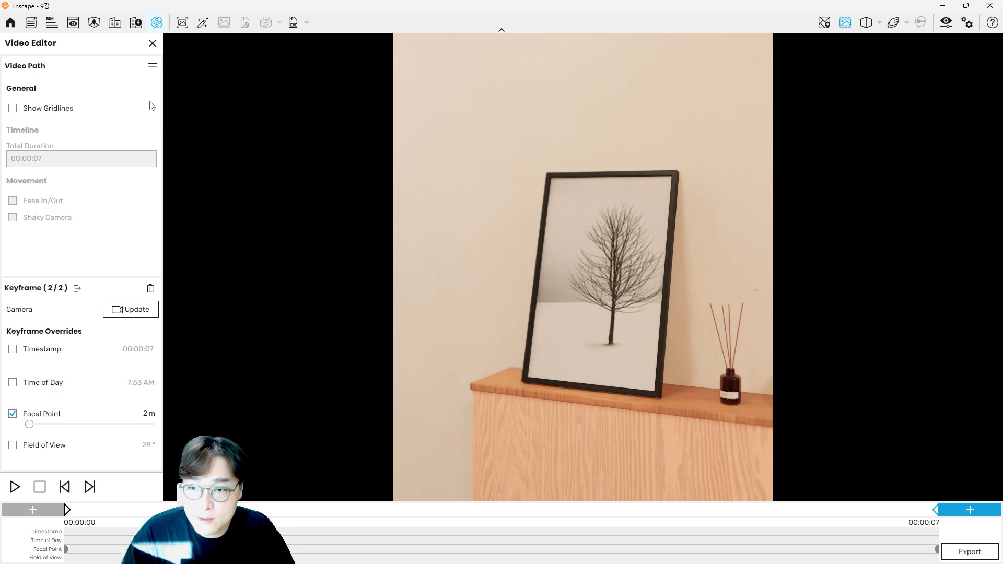
left_click(122, 104)
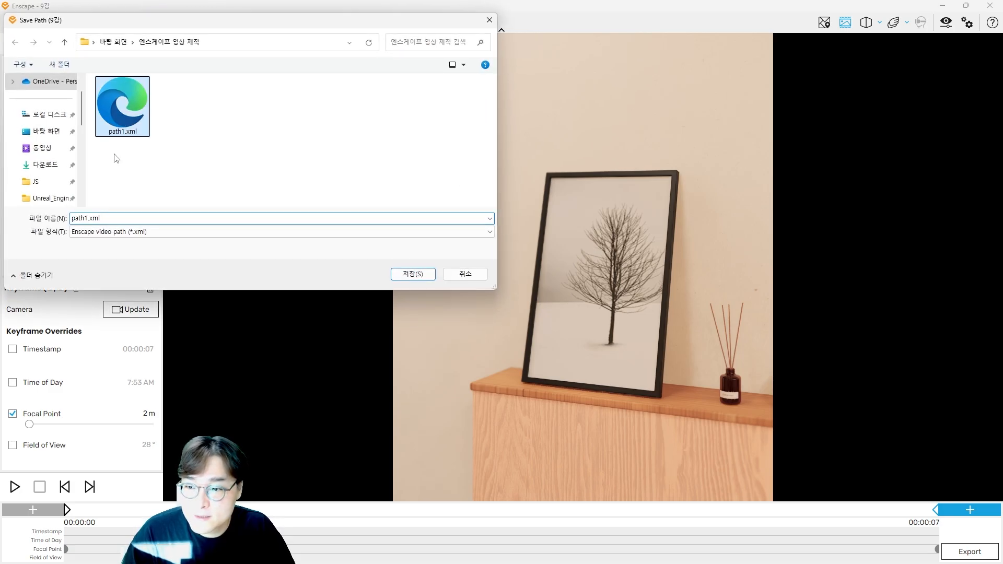
left_click(86, 218)
key("Delete")
type("2")
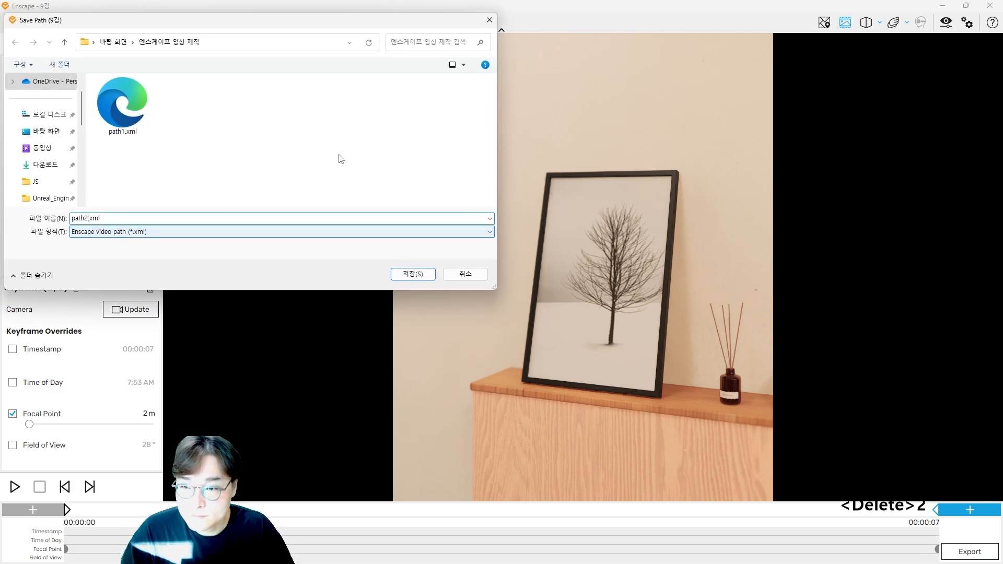
left_click(410, 272)
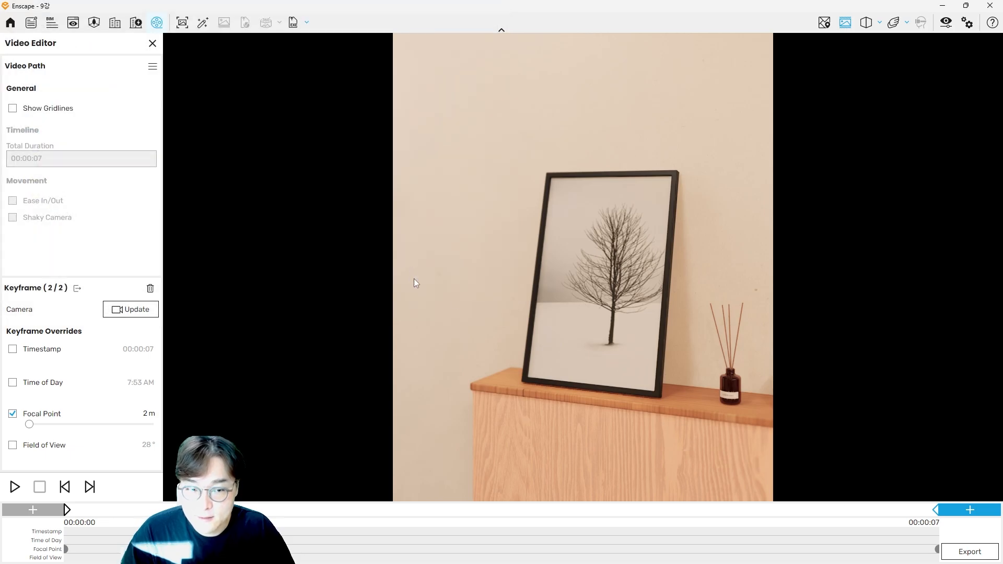
left_click(964, 554)
left_click(468, 264)
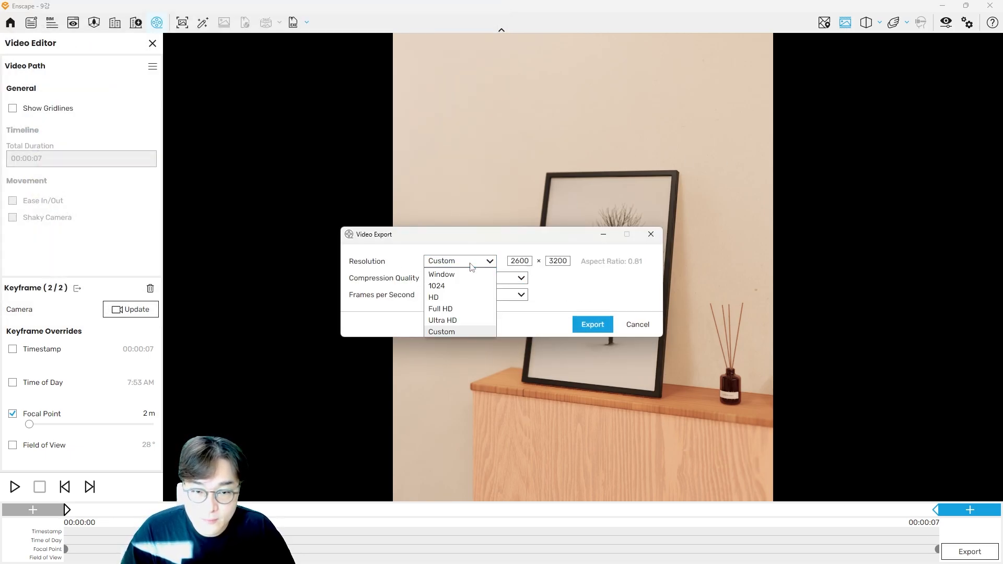
key("Escape")
left_click(651, 234)
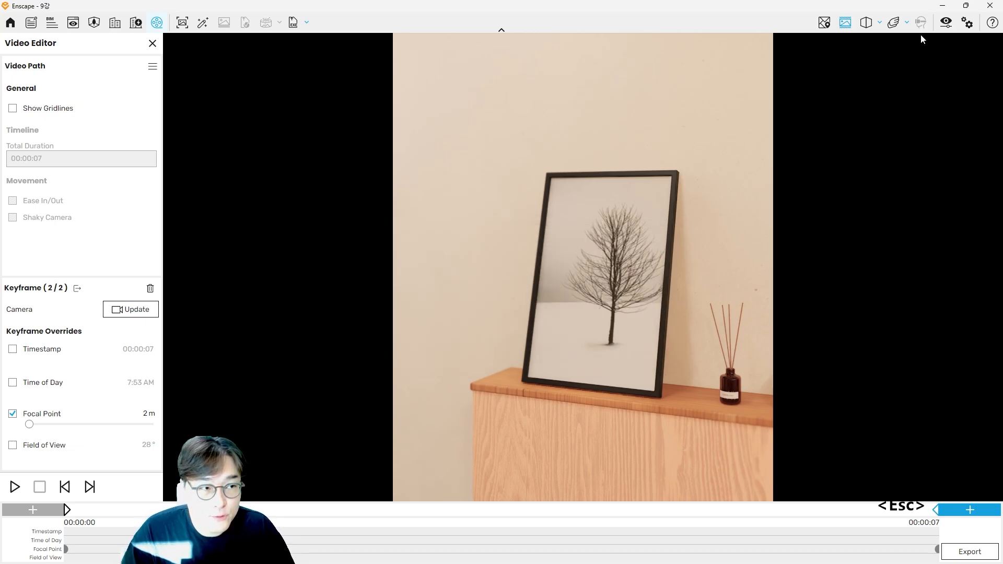
In the visual settings' video output options, choose Maximum compression quality and 60 frames per second.
left_click(945, 22)
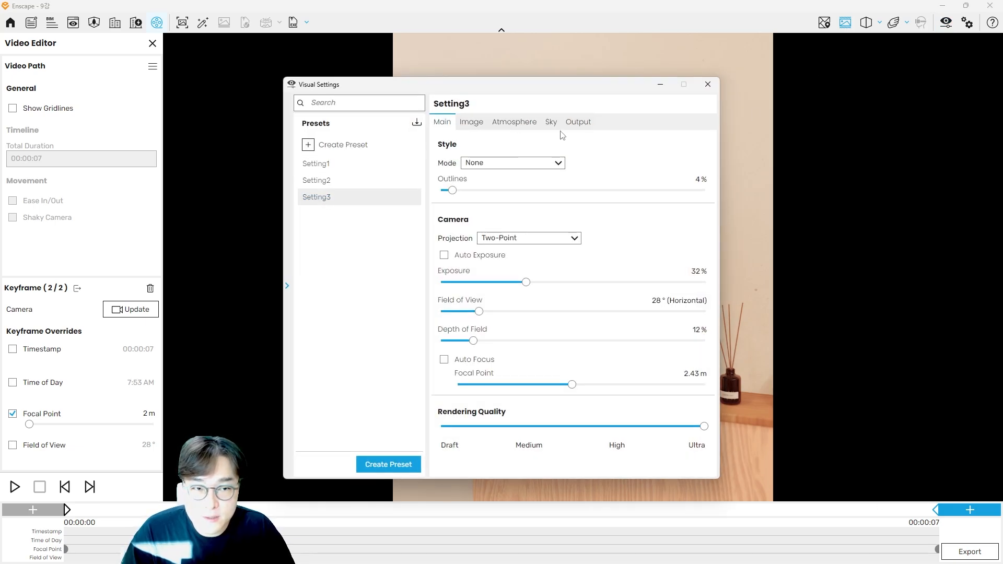
left_click(579, 122)
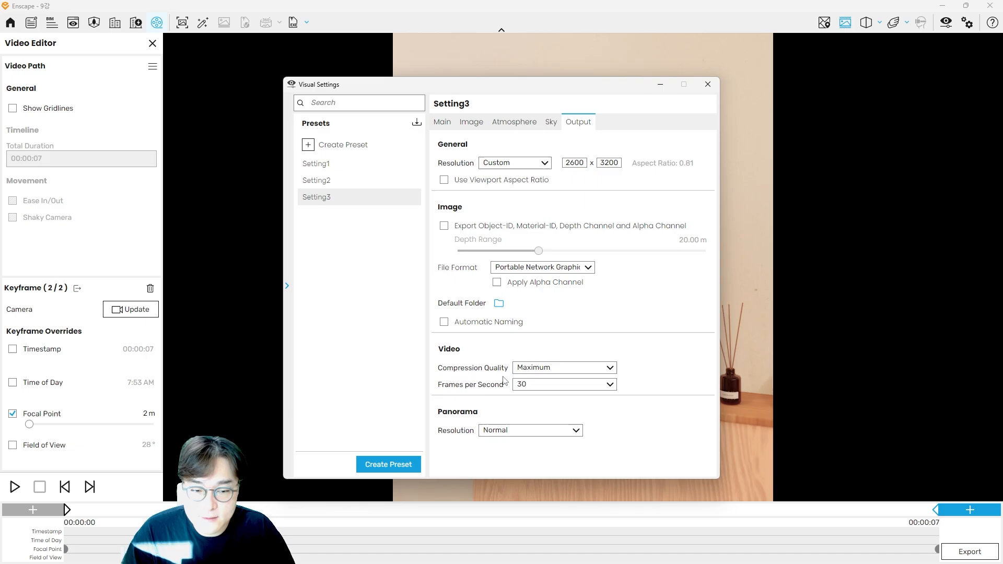
left_click(568, 371)
left_click(534, 418)
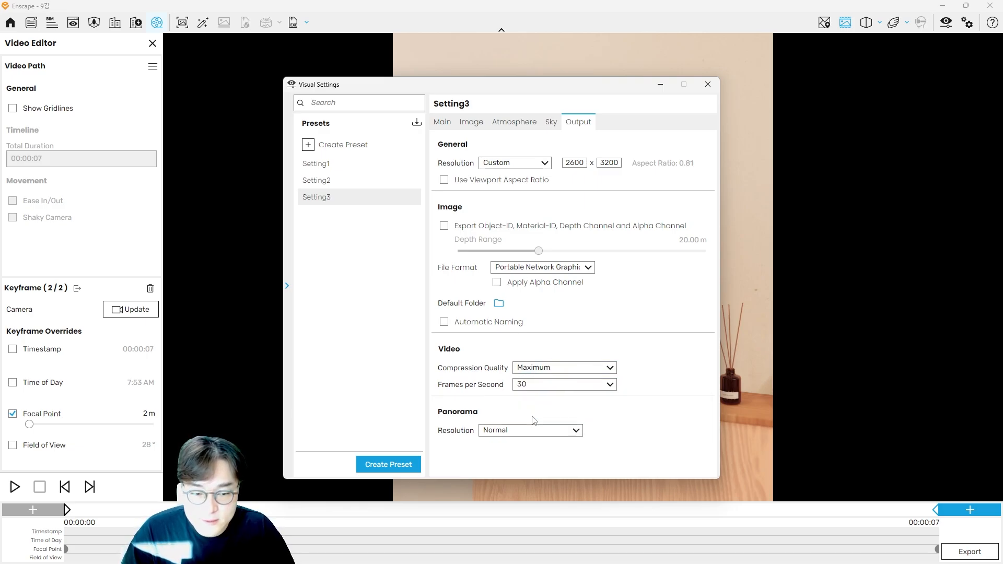
left_click(542, 384)
left_click(541, 420)
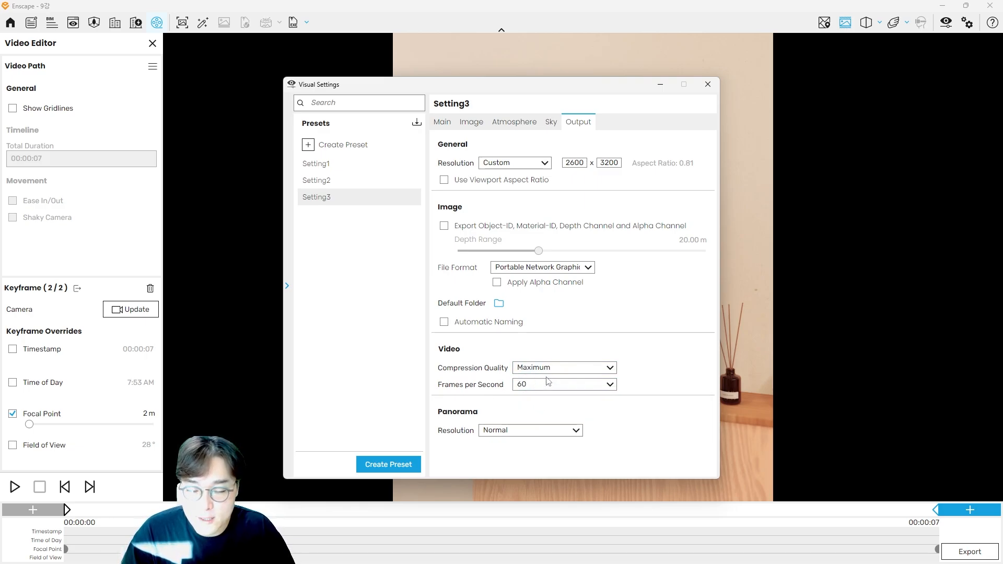
left_click(708, 85)
Export the framed-picture path as an MP4 video, keeping the suggested file name and the 엔스케이프 영상 제작 folder.
left_click(969, 551)
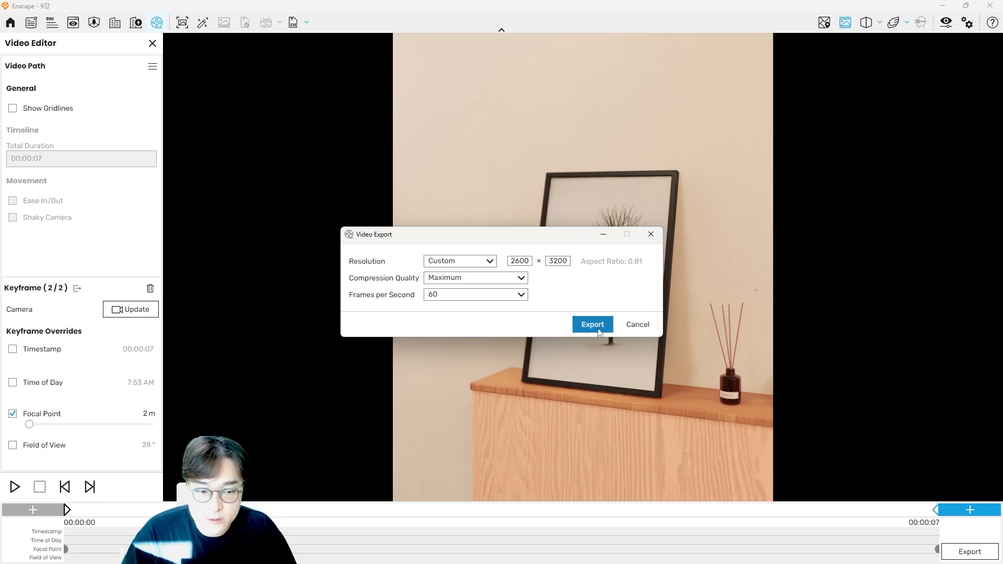
left_click(593, 324)
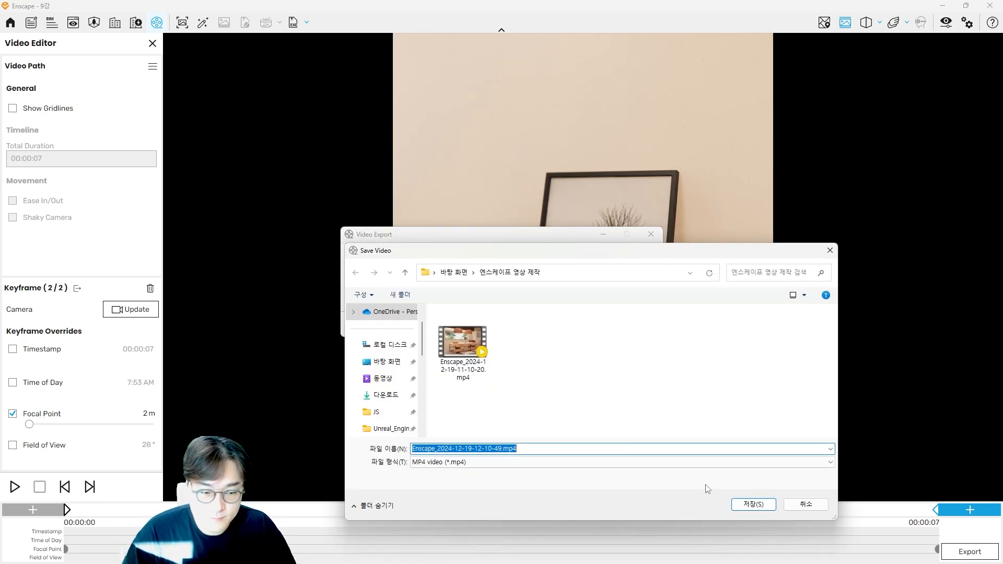
left_click(743, 505)
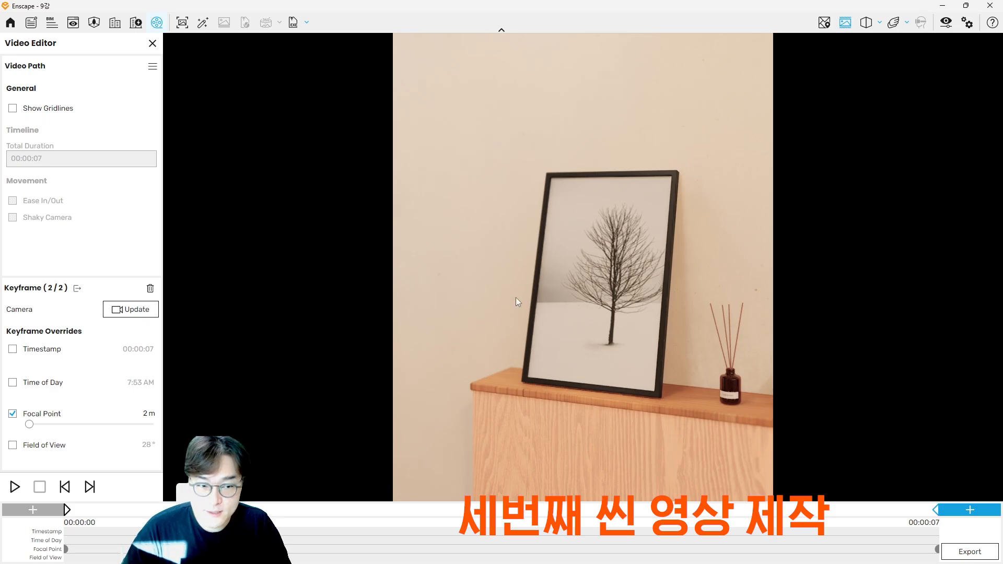
Leave the Video Editor and switch to the saved view S1 of the living room.
left_click(151, 46)
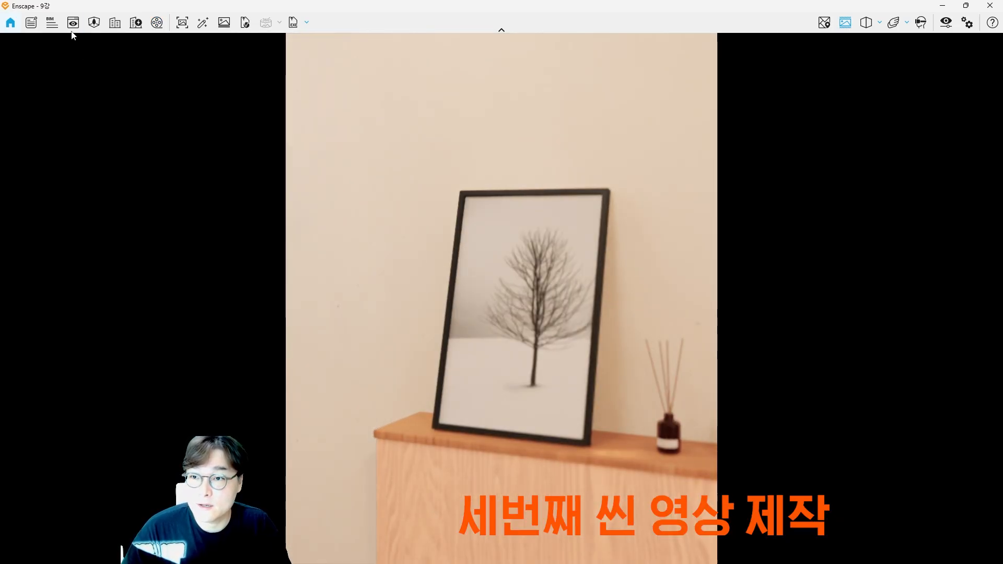
left_click(73, 23)
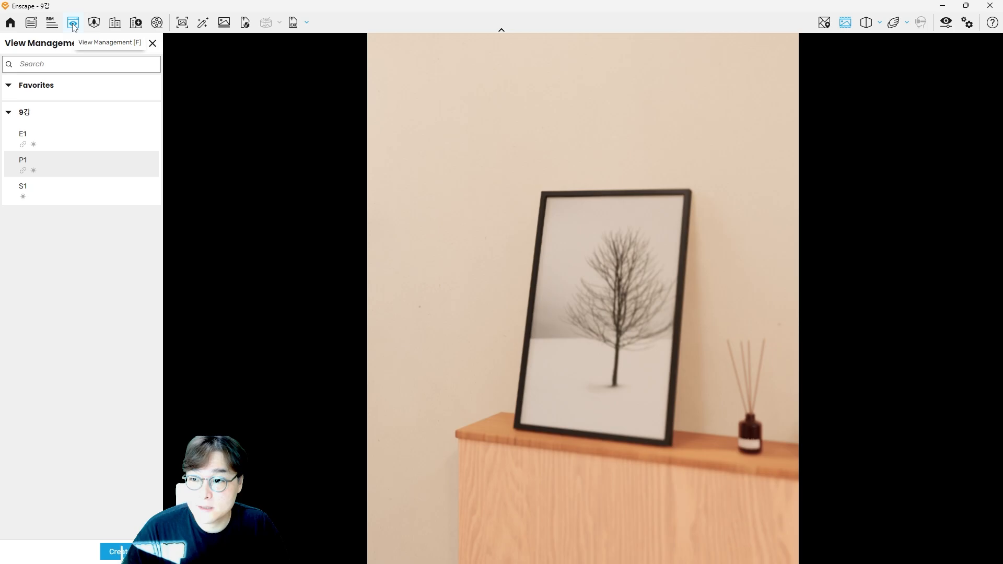
left_click(51, 194)
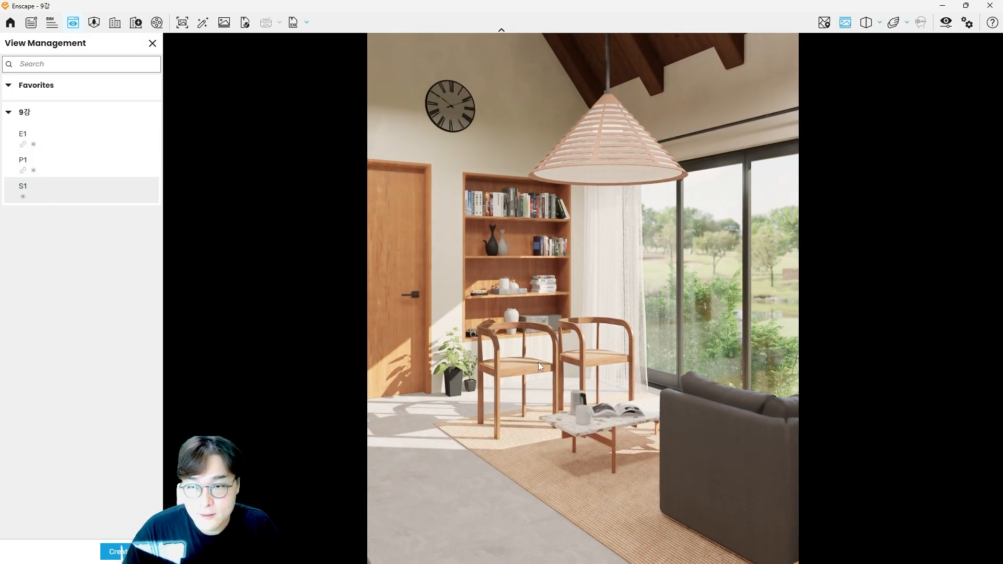
left_click_drag(464, 314, 492, 433)
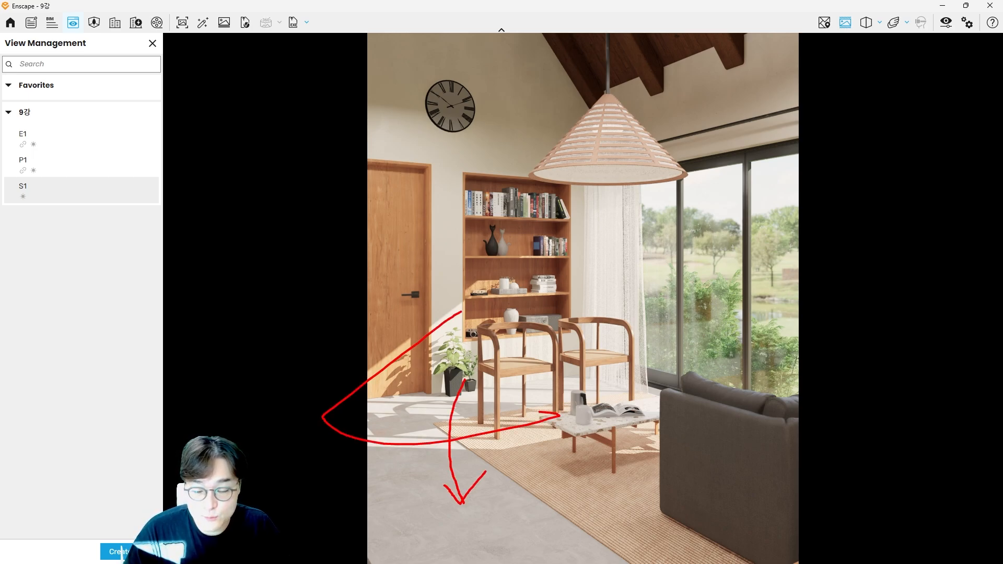
key("Escape")
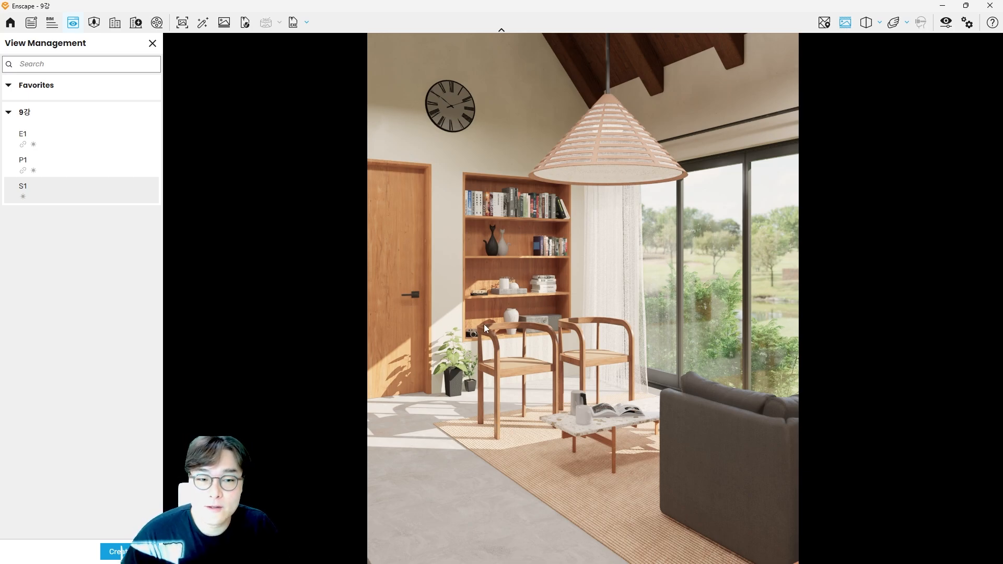
Reopen the Video Editor and start a new video path, discarding the current one.
left_click(159, 23)
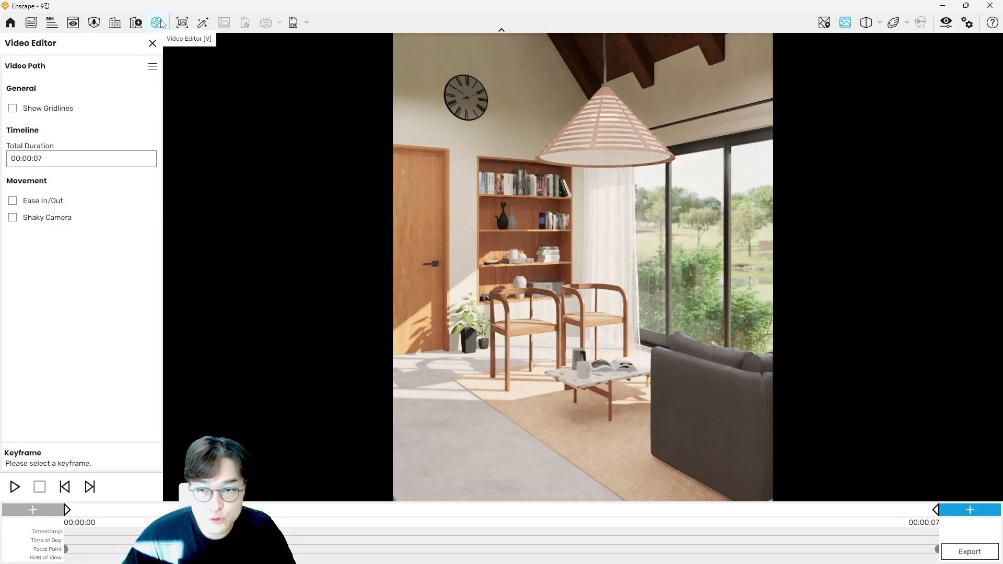
left_click(152, 69)
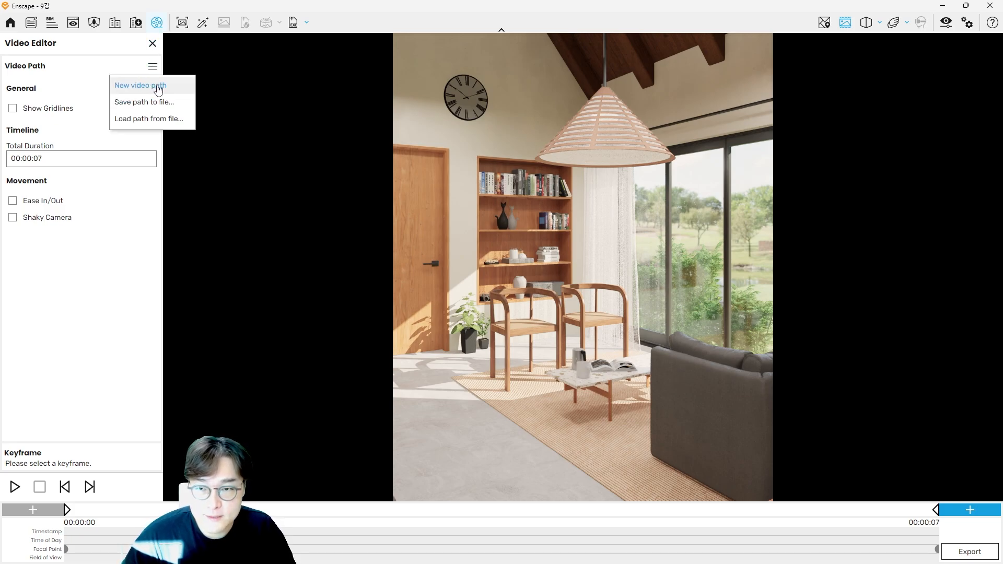
left_click(158, 88)
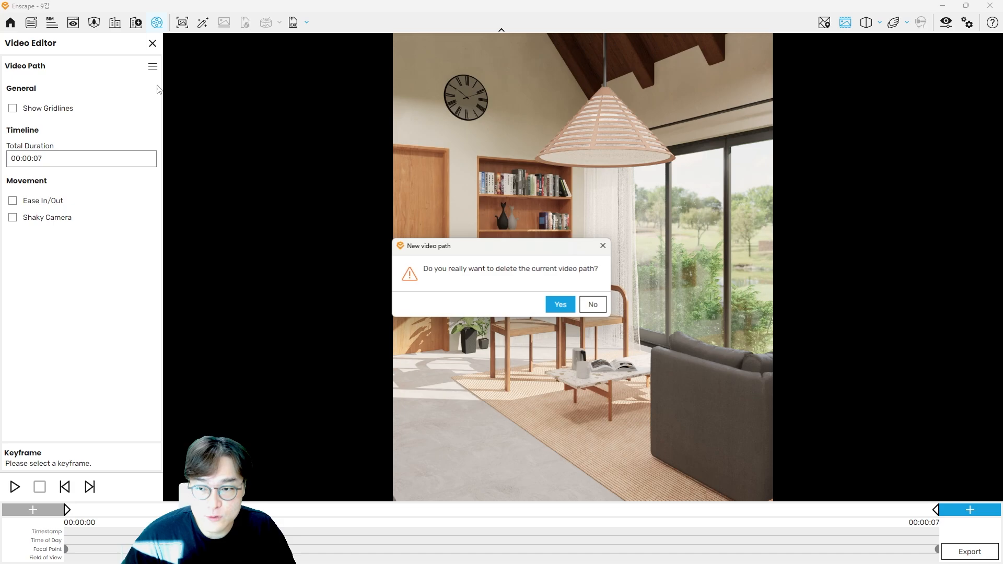
left_click(559, 305)
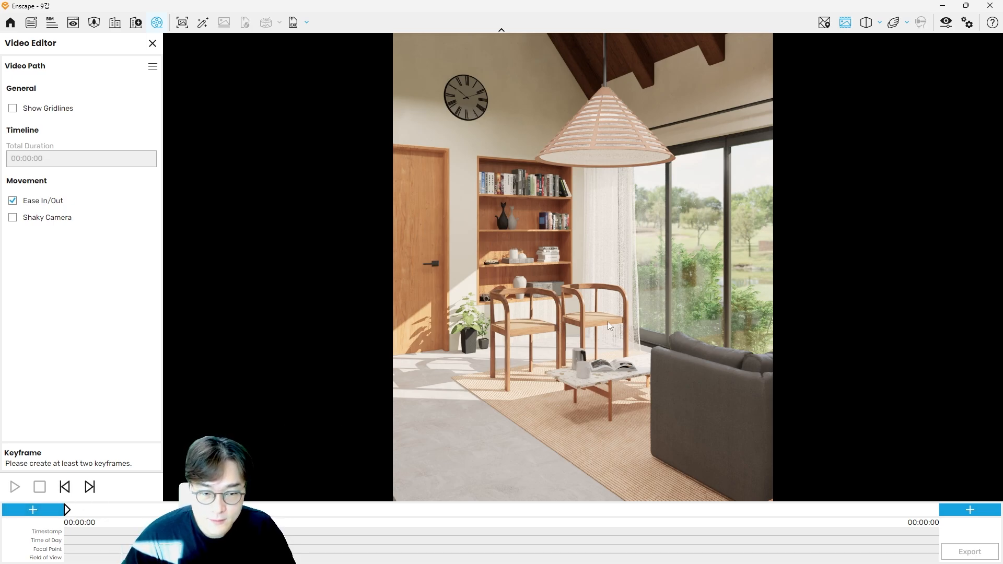
Move the camera forward towards the two wooden chairs and add an end keyframe to the path.
key("w")
key("w")
key("w")
key("w")
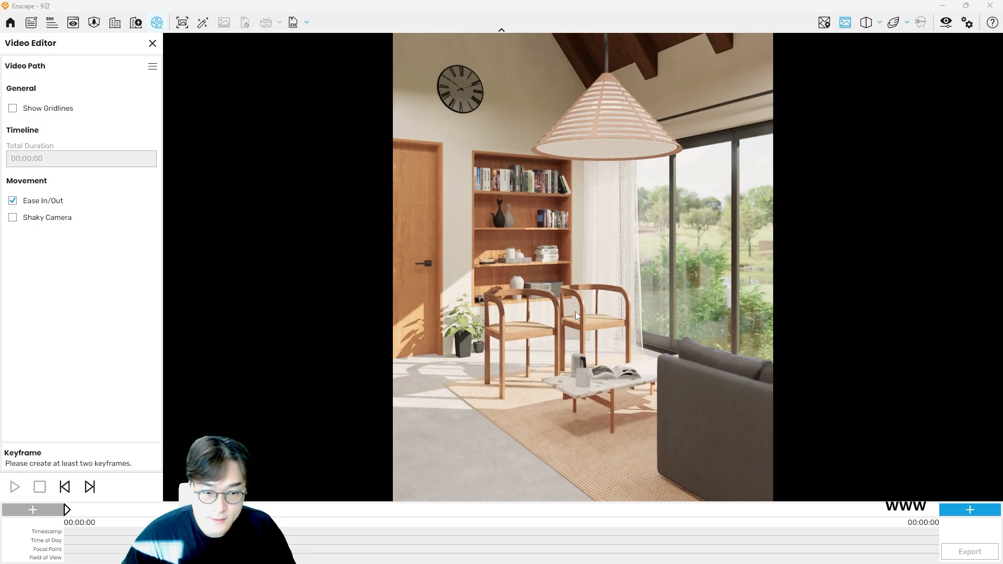
key("w")
key("w")
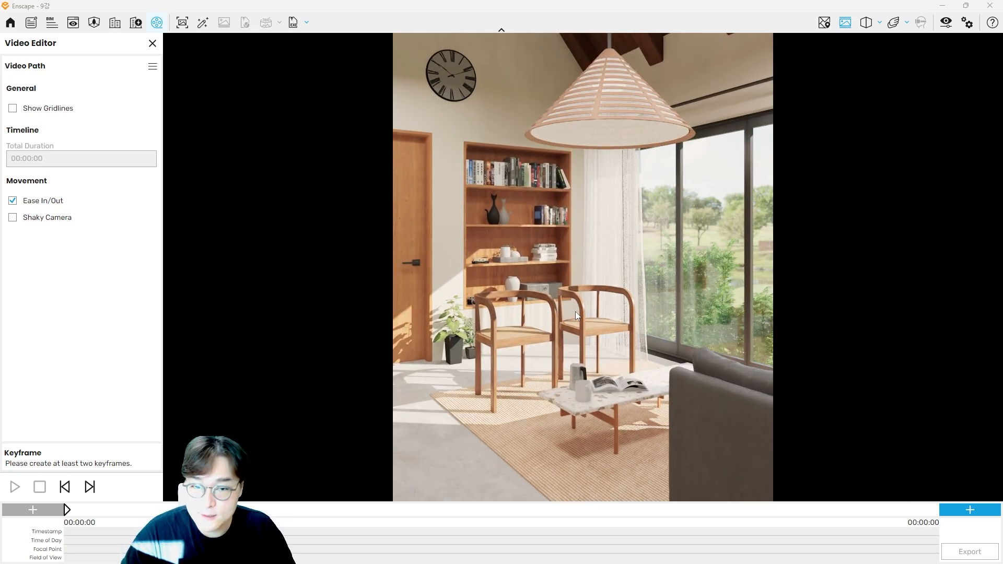
left_click(967, 511)
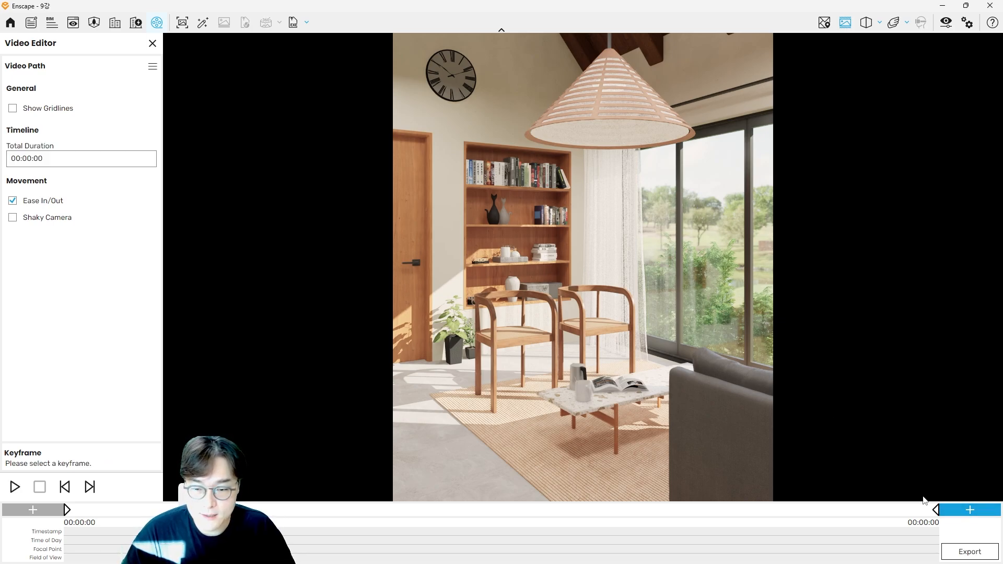
Set the path's total duration to 7 seconds, turn off Ease In/Out, and preview the camera movement.
left_click(70, 156)
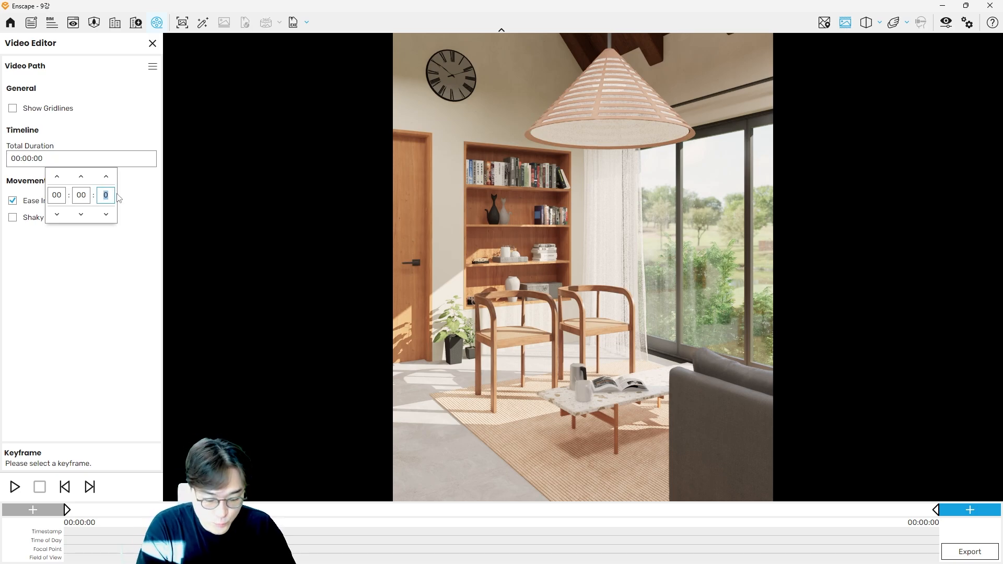
left_click(252, 205)
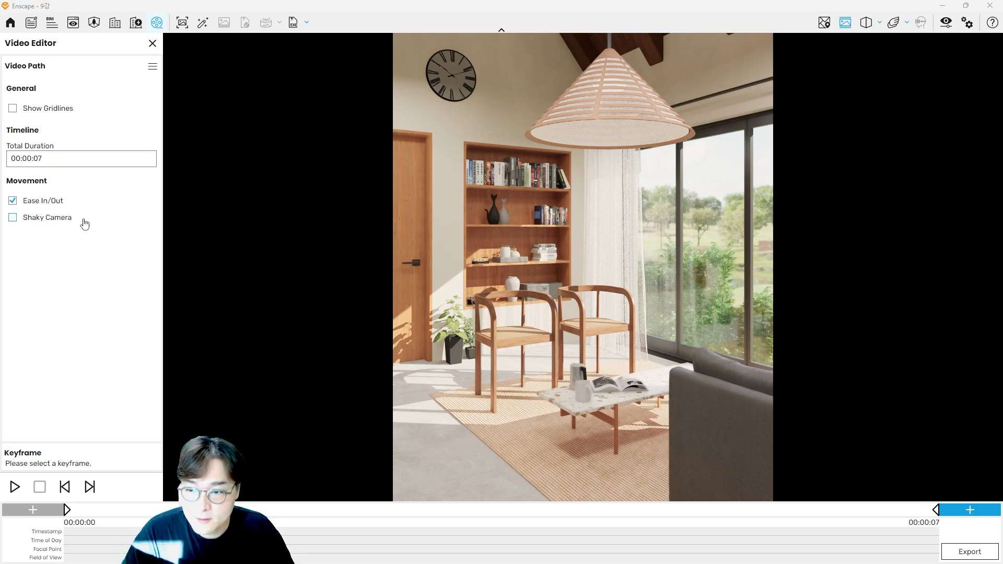
left_click(34, 203)
left_click(392, 274)
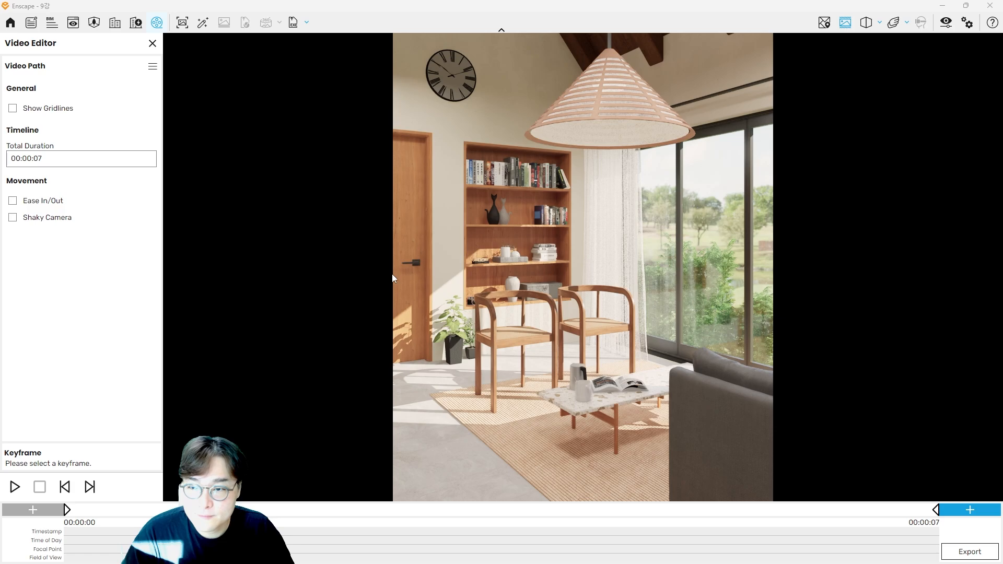
left_click(15, 487)
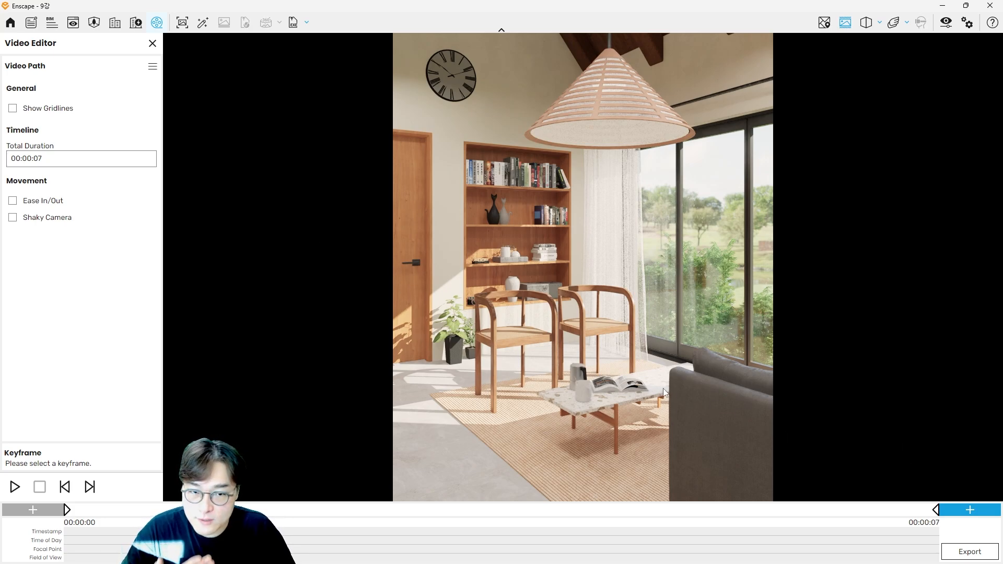
Replace the end keyframe with a new one placed further forward, closer to the chairs and coffee table.
key("w")
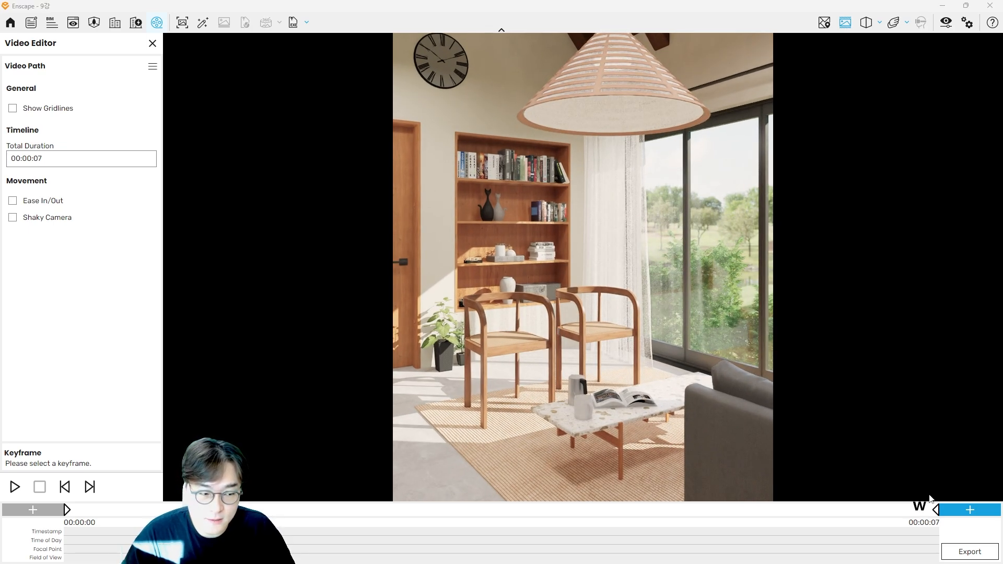
left_click(936, 511)
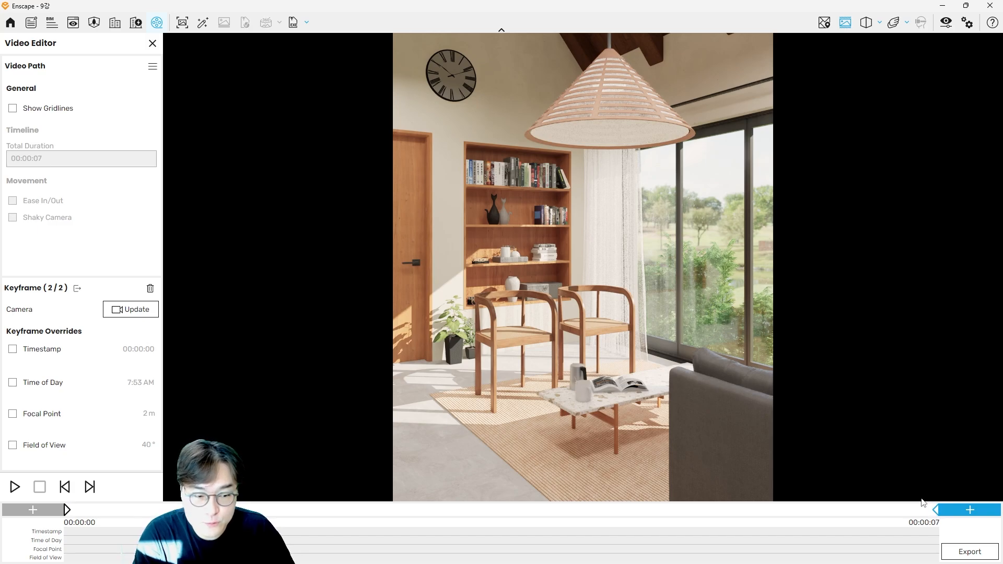
key("Delete")
left_click(555, 301)
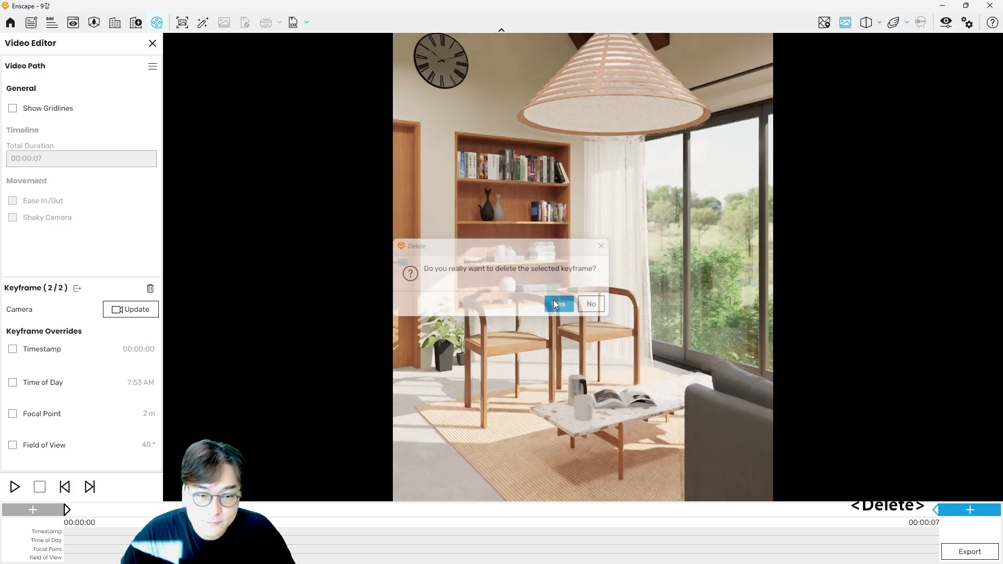
key("w")
key("w")
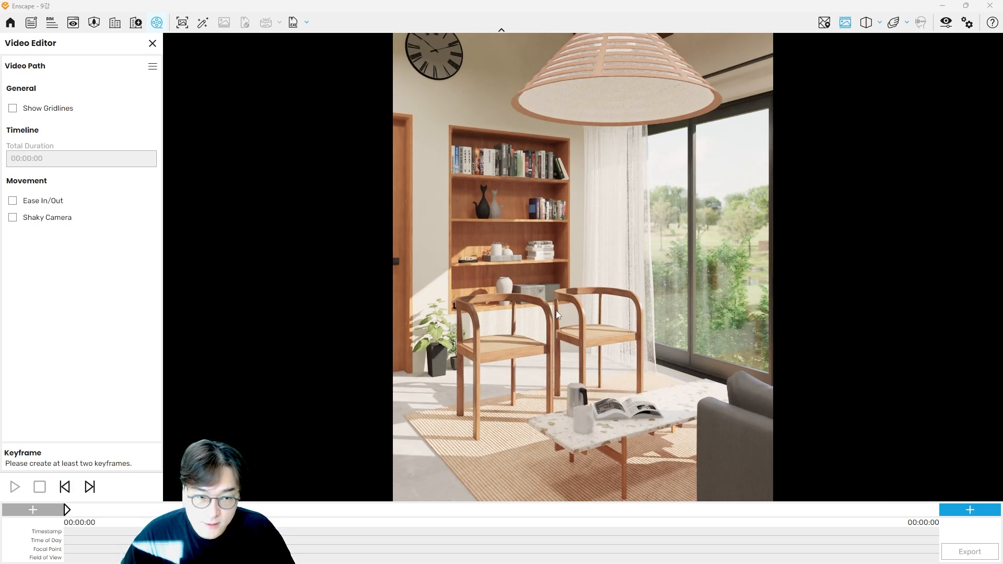
key("w")
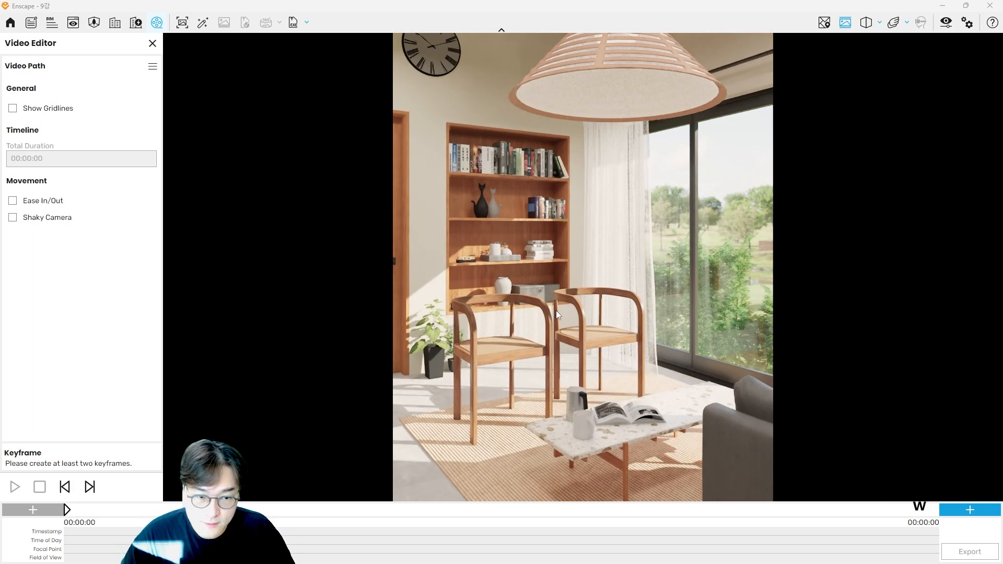
left_click(970, 510)
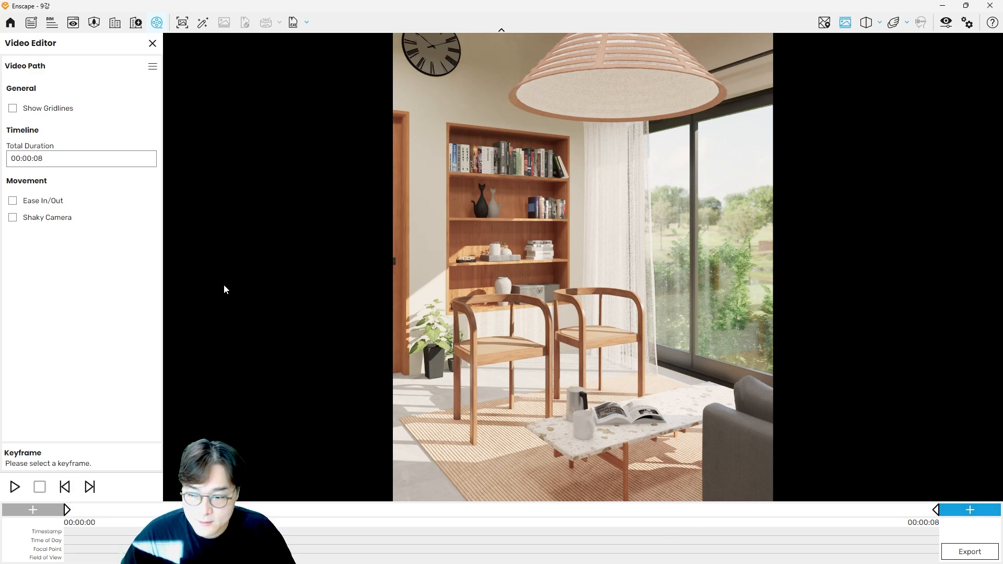
Preview the path briefly, set its total duration to 7 seconds, and play it again.
left_click(15, 487)
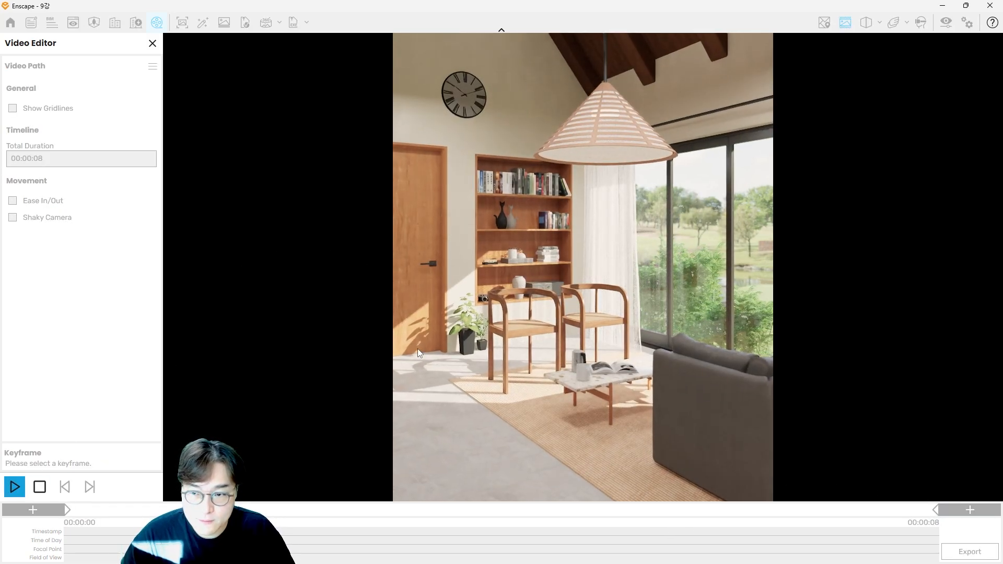
left_click(40, 486)
left_click(72, 160)
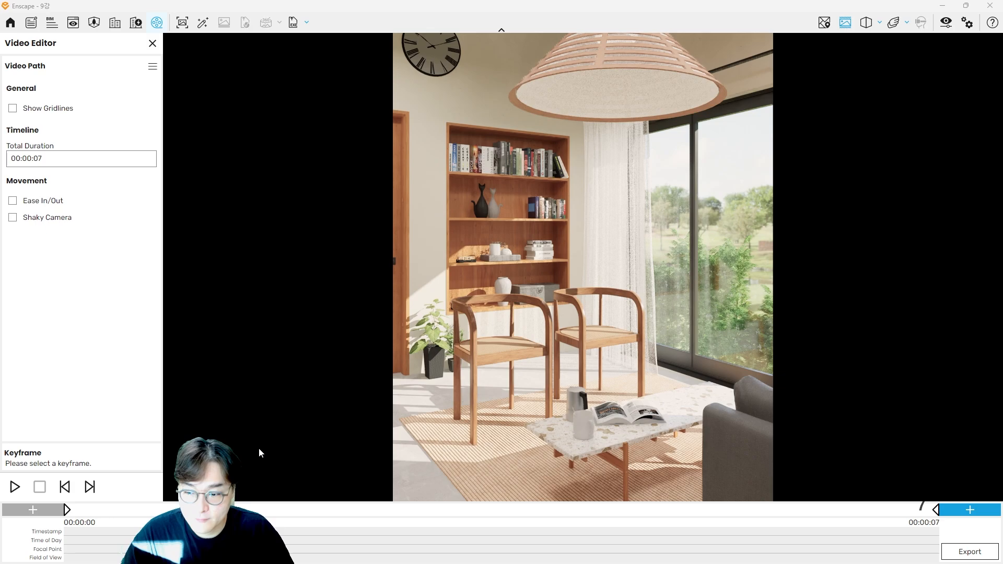
left_click(14, 486)
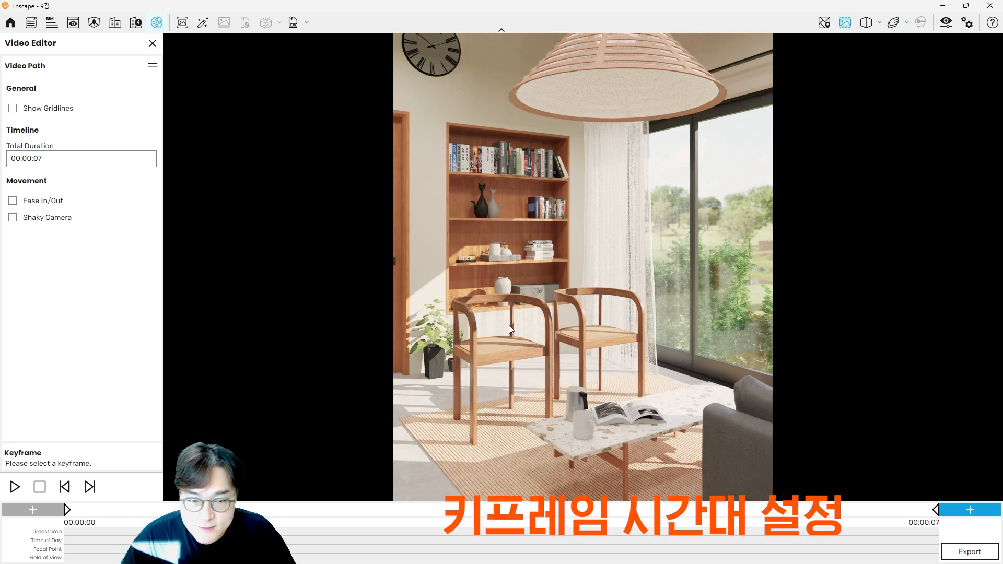
Enable the Time of Day override on the first keyframe, keeping 7:53 AM.
left_click(67, 511)
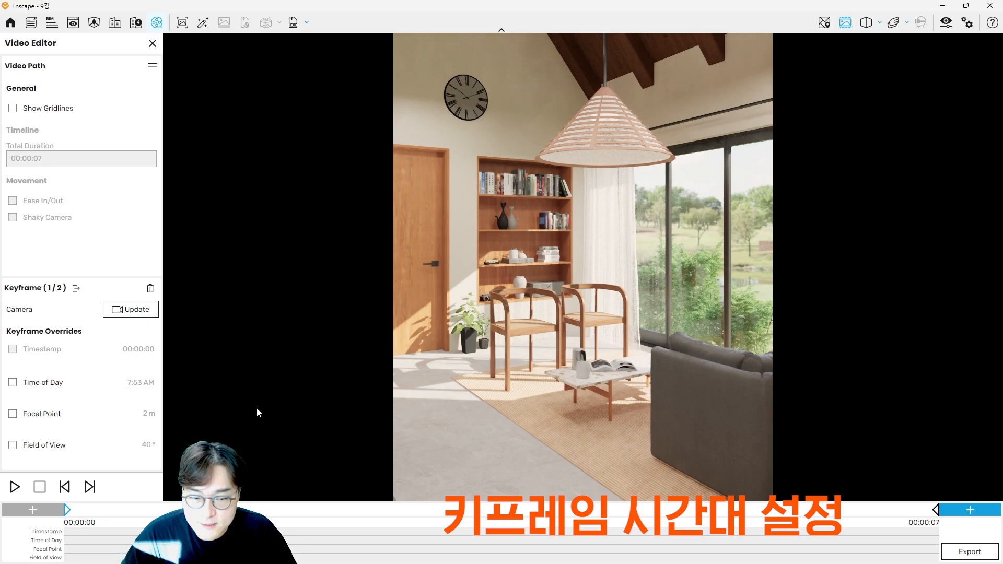
left_click(935, 510)
left_click(66, 510)
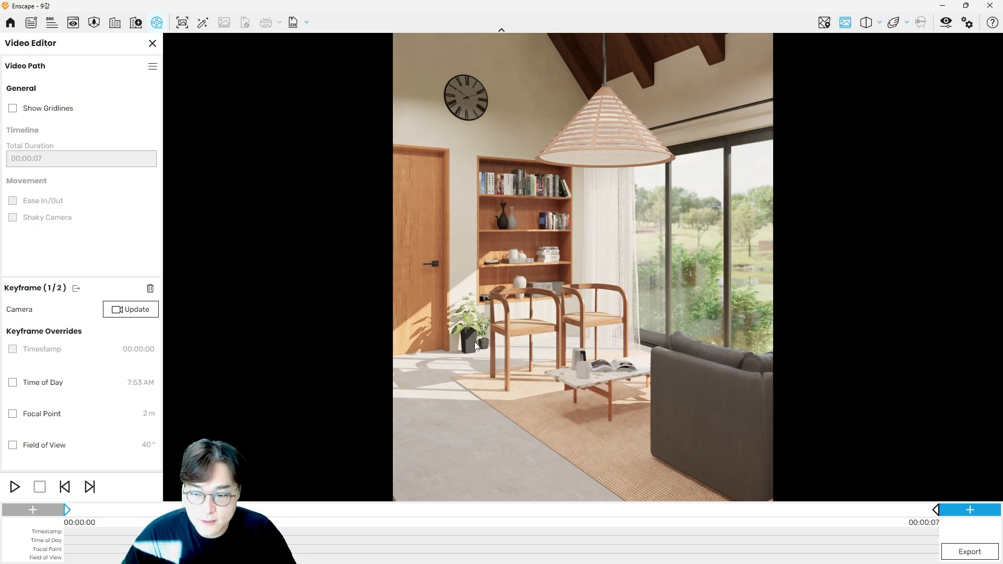
left_click(13, 385)
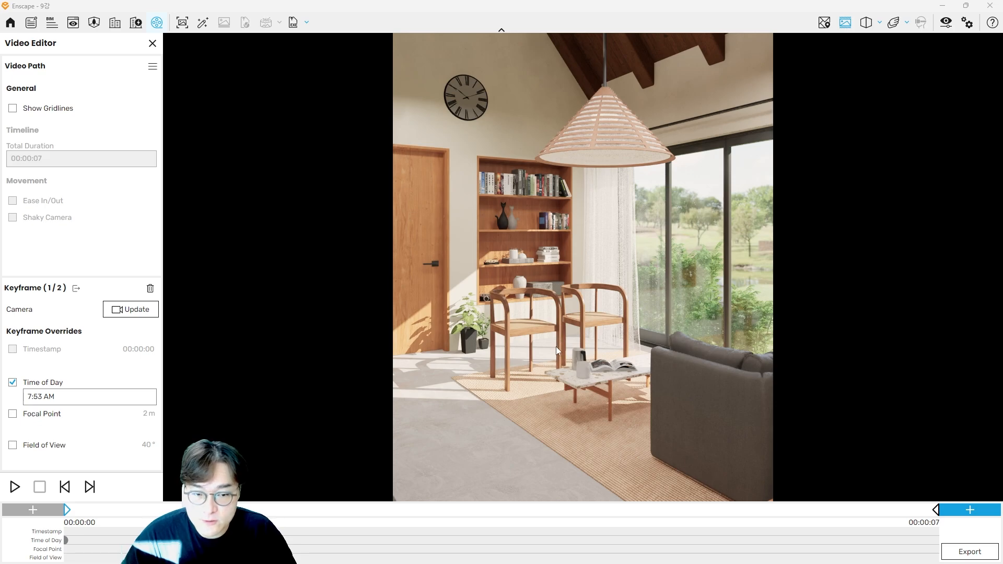
Enable the Time of Day override on the last keyframe and set it to 8:53 AM.
left_click(936, 512)
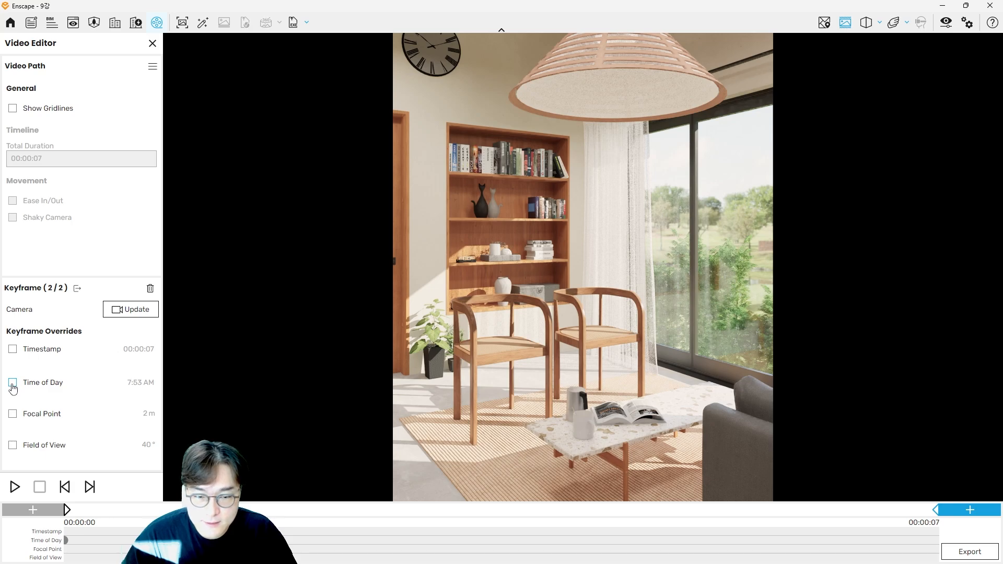
left_click(12, 384)
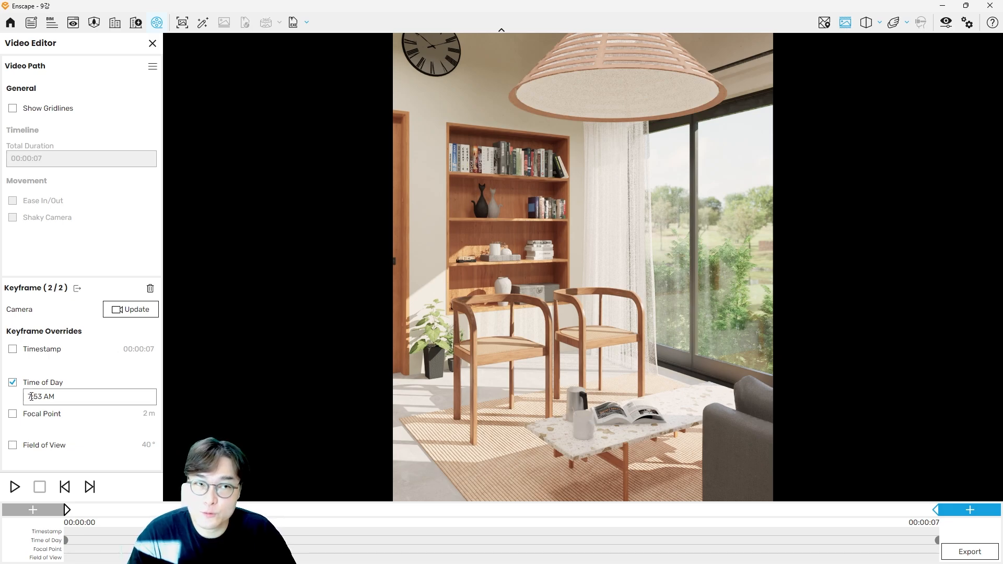
left_click(32, 397)
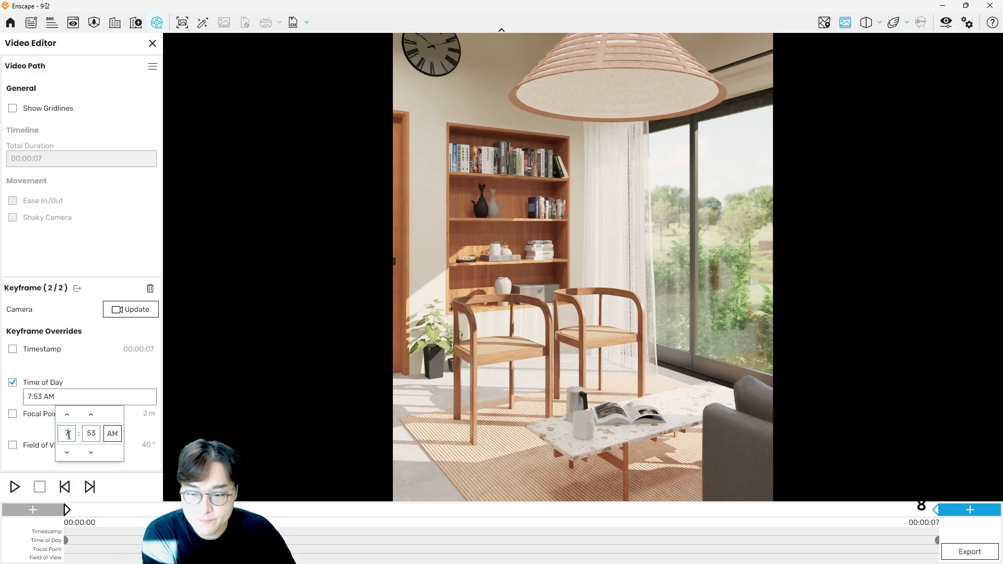
left_click(66, 414)
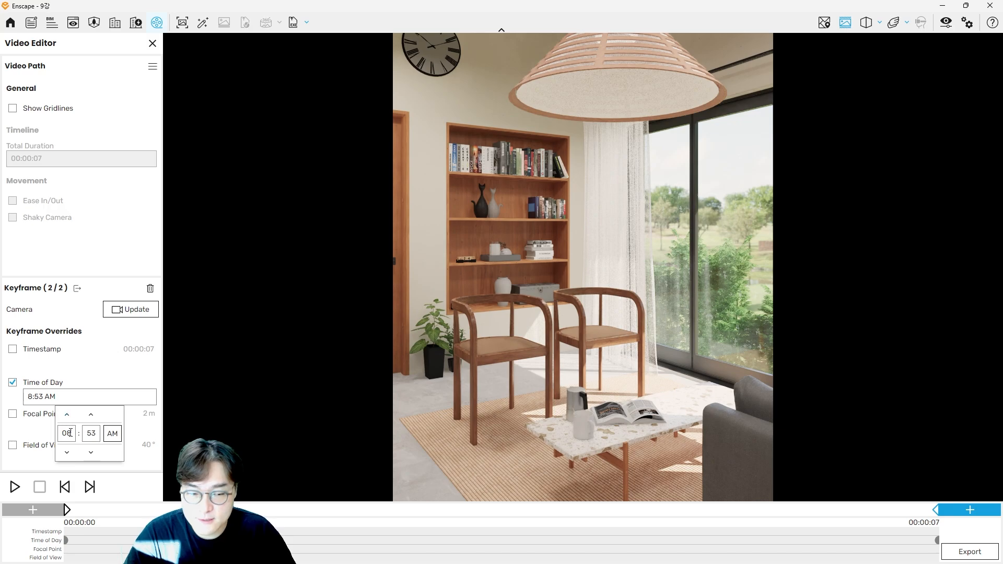
left_click(541, 343)
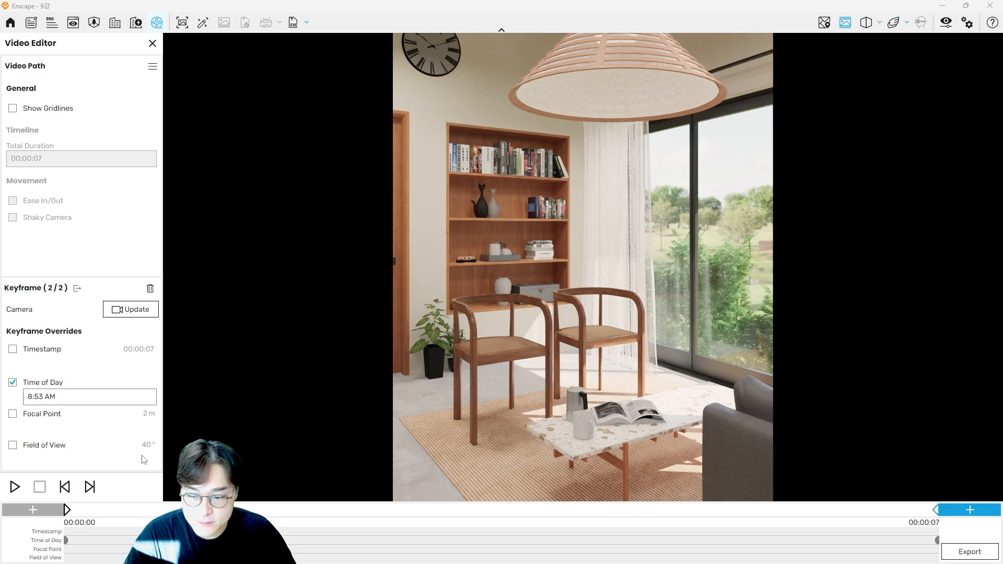
Compare the time of day and lighting of the first and last keyframes, and preview the path.
left_click(66, 509)
left_click(38, 397)
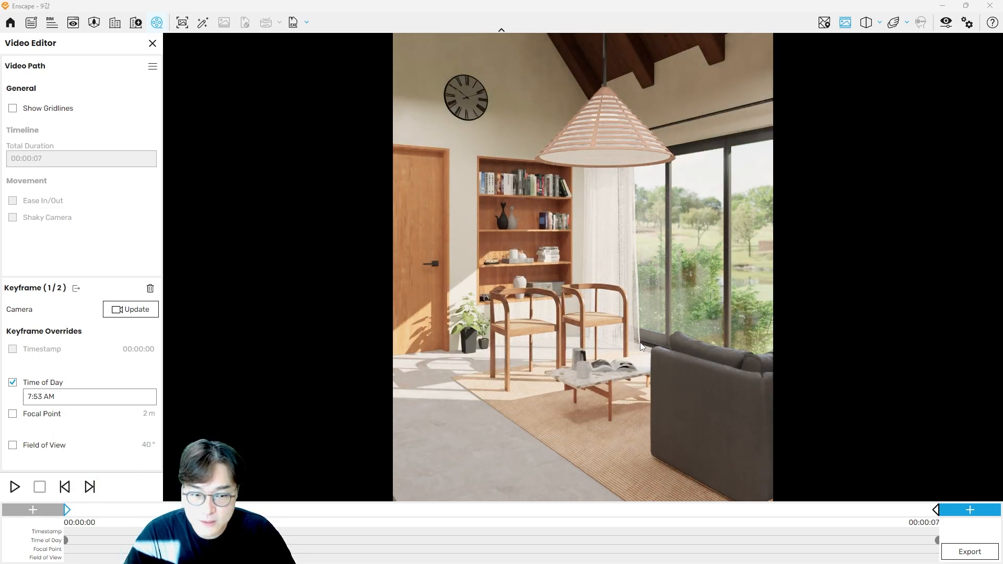
left_click(935, 510)
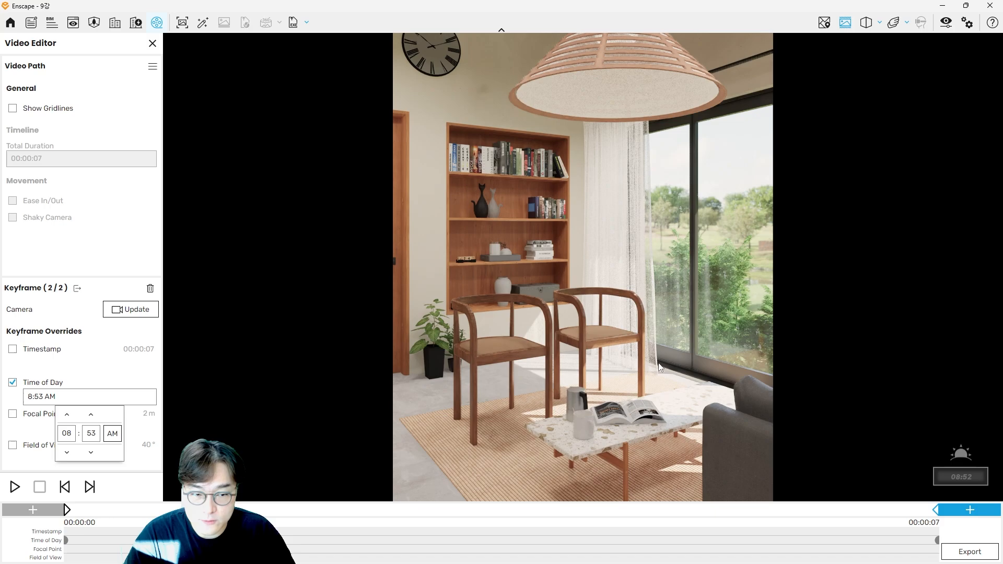
left_click(354, 426)
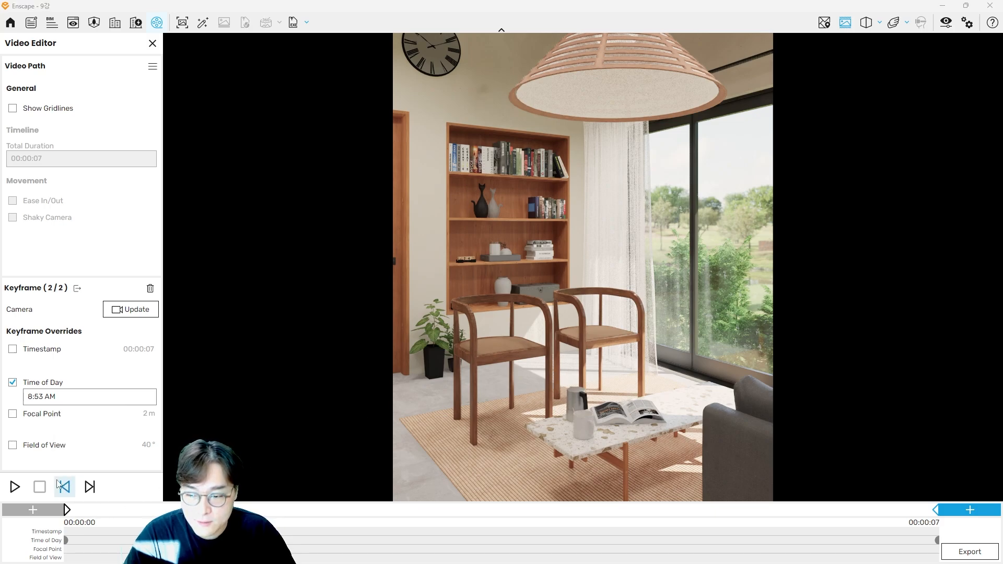
left_click(15, 487)
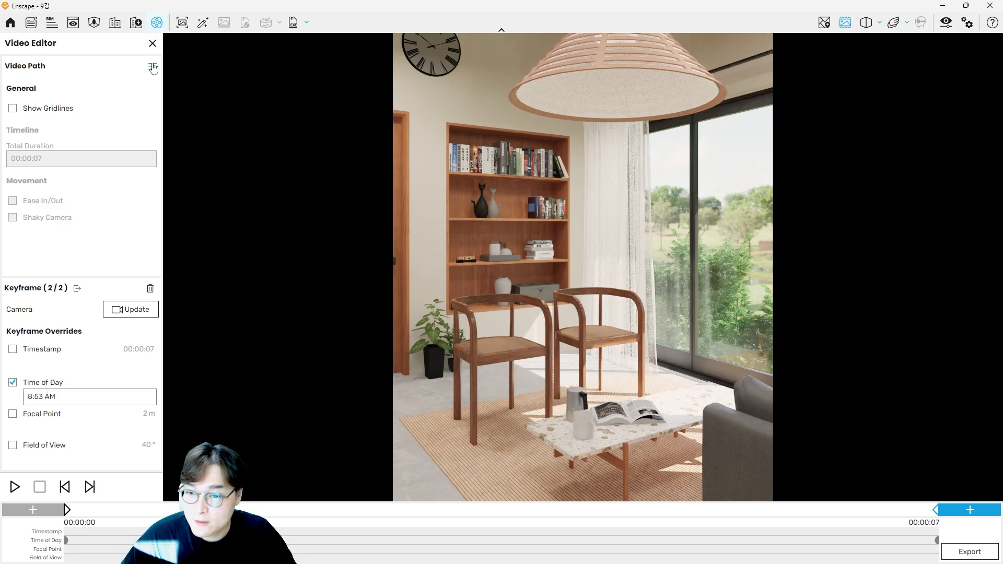
Save the video path as path3.xml in the 엔스케이프 영상 제작 folder.
left_click(152, 66)
left_click(158, 104)
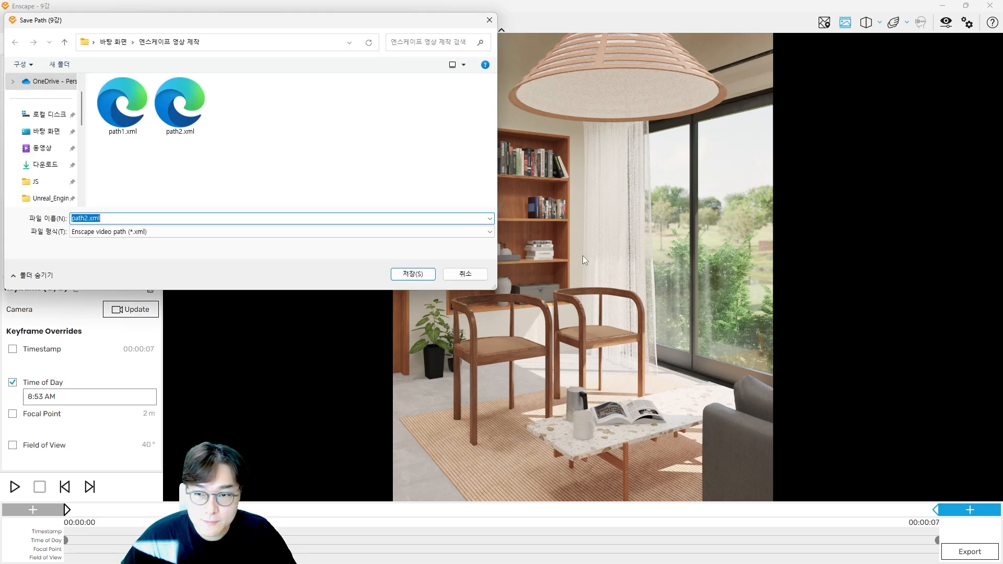
left_click(180, 106)
double_click(87, 219)
left_click(88, 220)
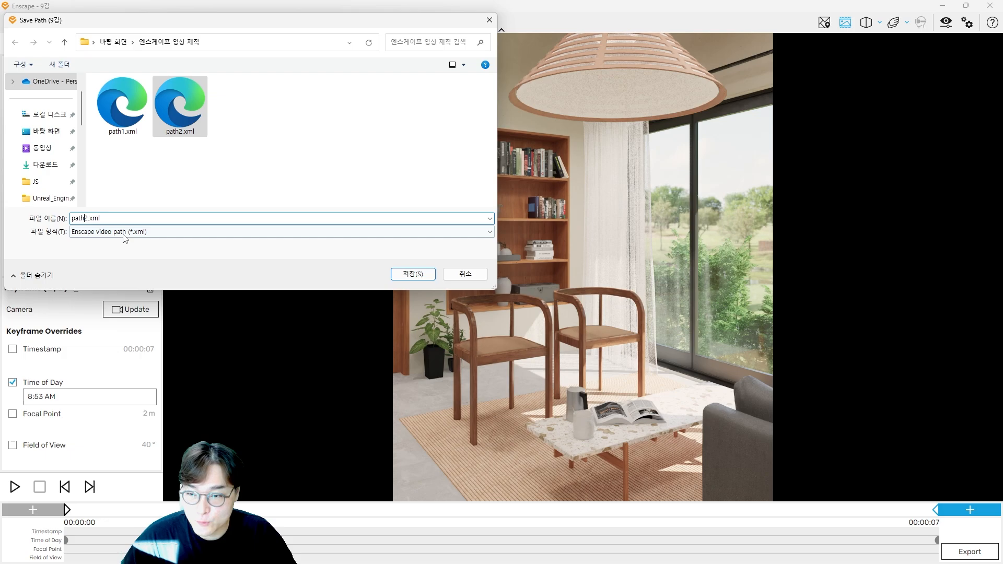
key("Delete")
type("3")
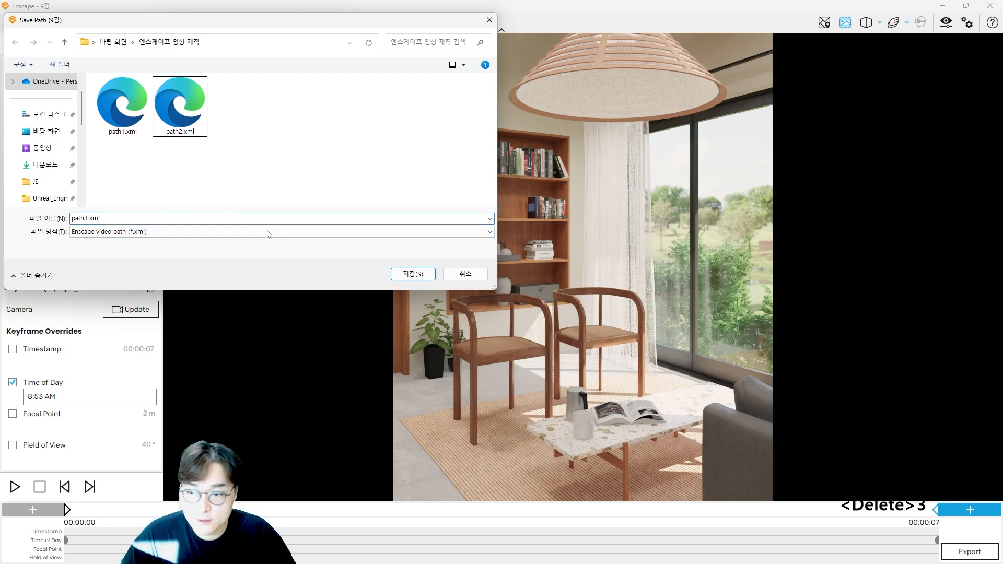
left_click(416, 275)
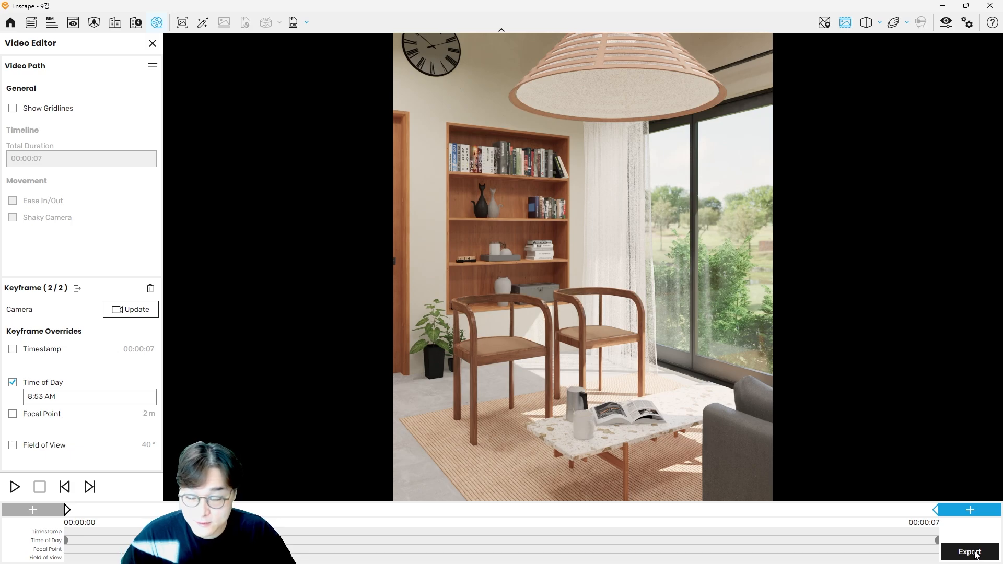
Export the path as an MP4 video at custom 2600 × 3200 resolution, Maximum compression quality and 30 frames per second in the 엔스케이프 영상 제작 folder.
left_click(970, 552)
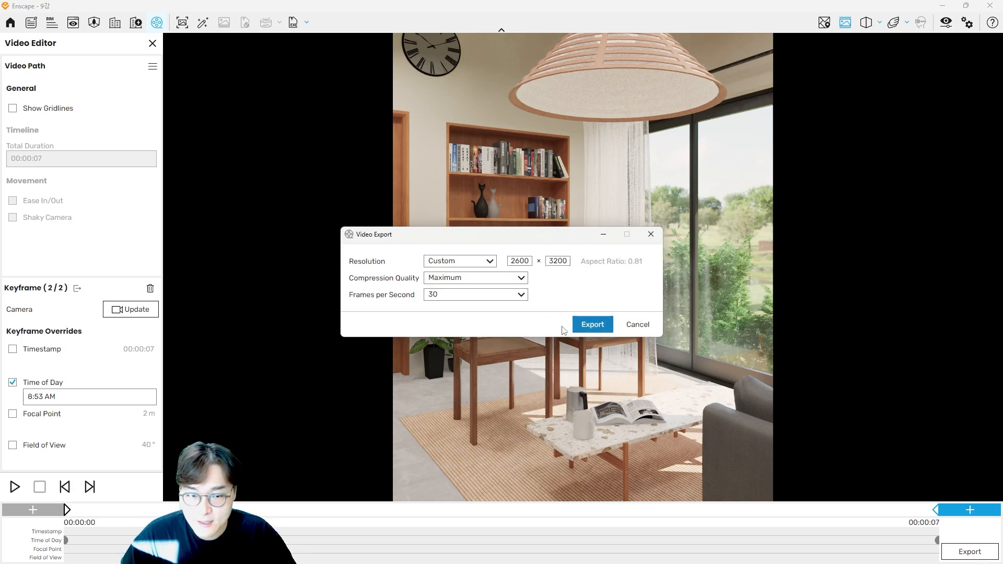
left_click(505, 282)
left_click(486, 282)
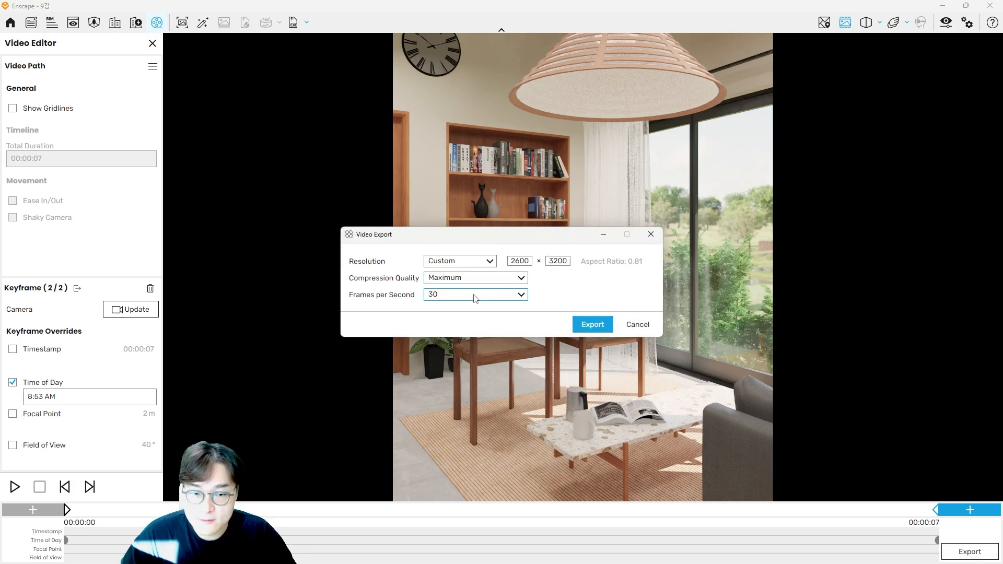
left_click(489, 296)
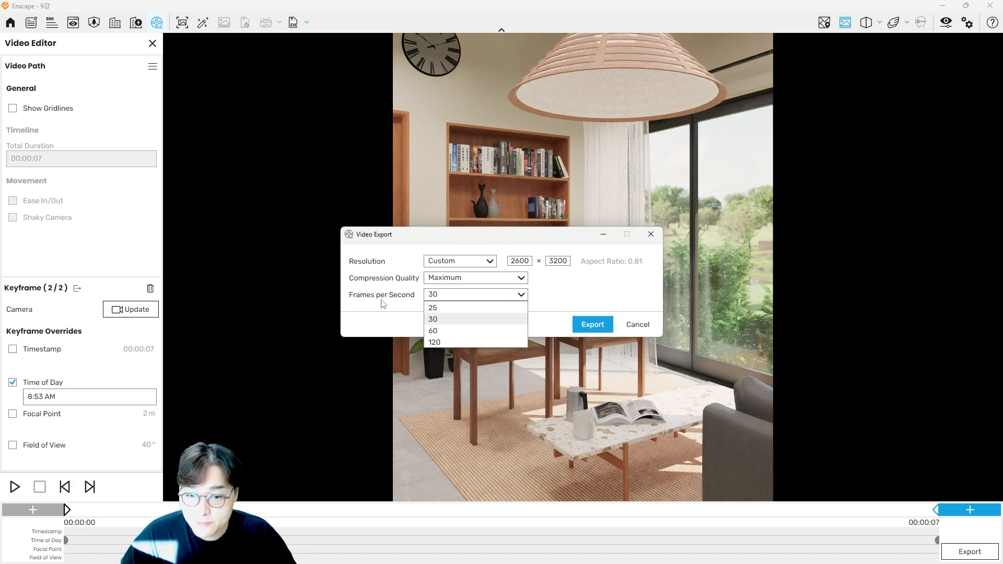
left_click(444, 331)
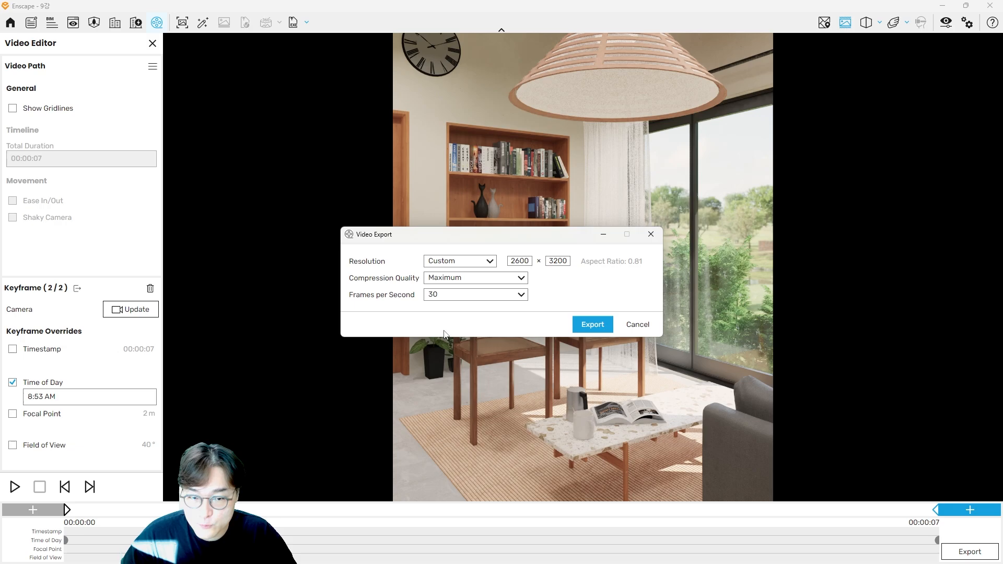
left_click(592, 325)
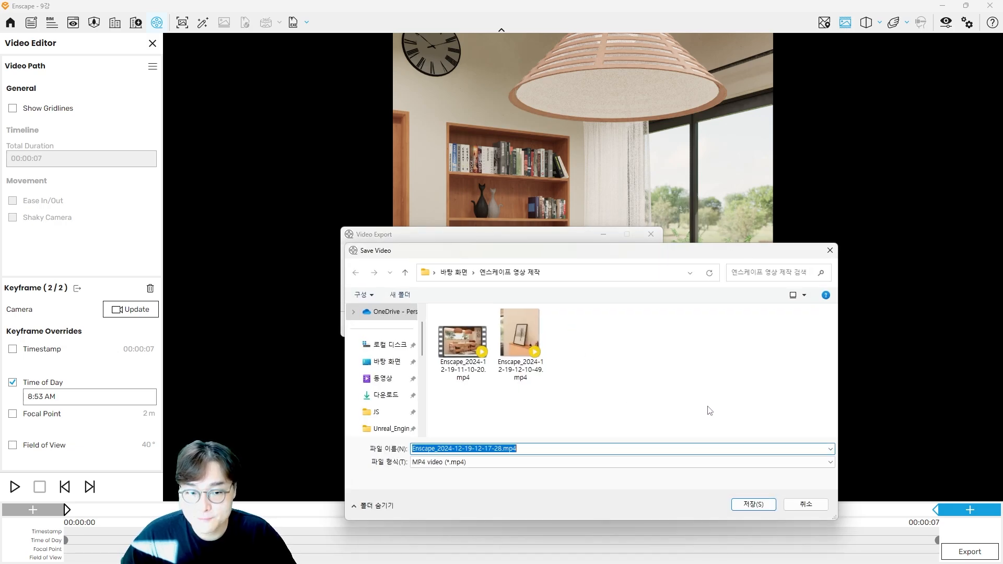
left_click(752, 504)
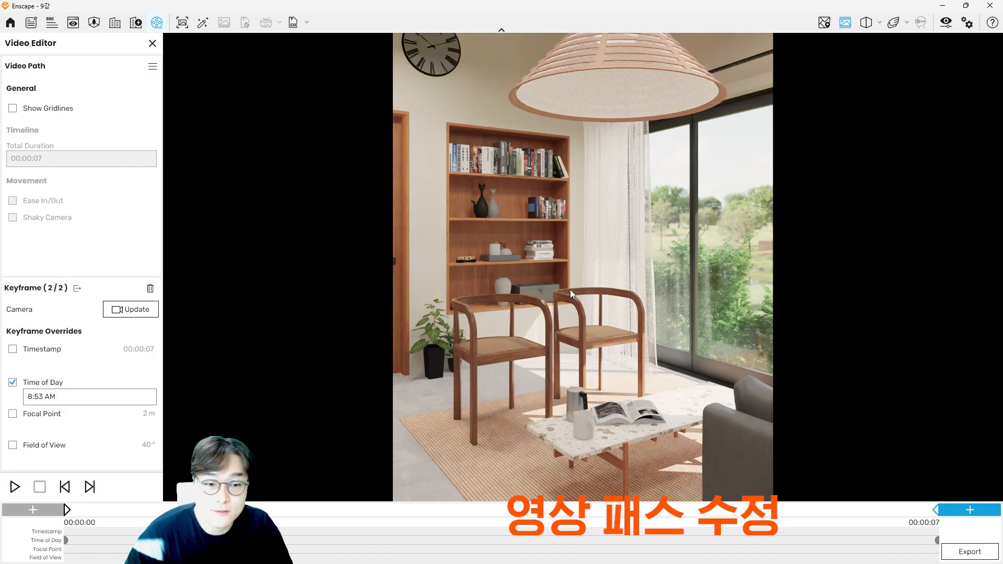
Load the saved video path path1.xml from the 엔스케이프 영상 제작 folder and show its first keyframe.
left_click(152, 43)
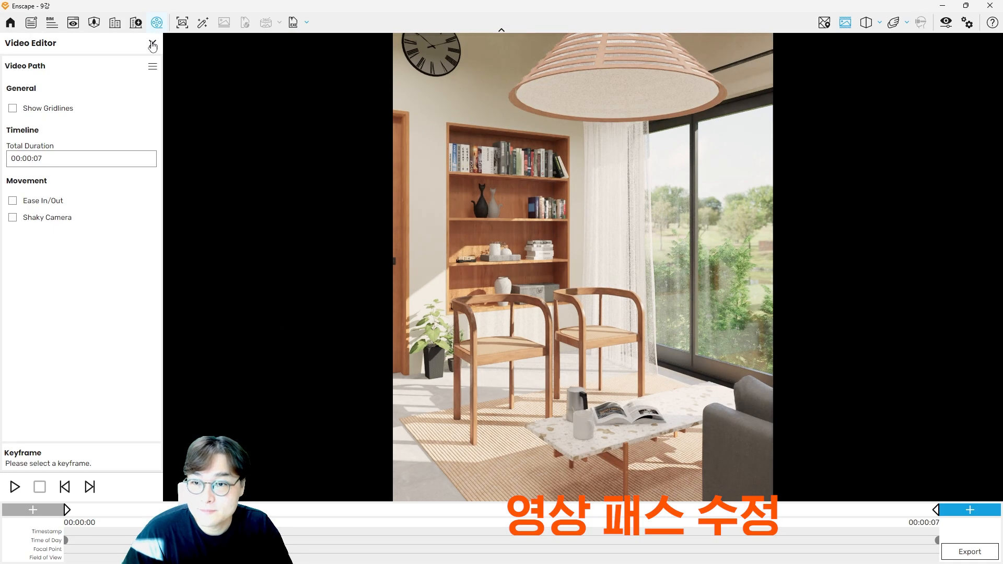
left_click(152, 66)
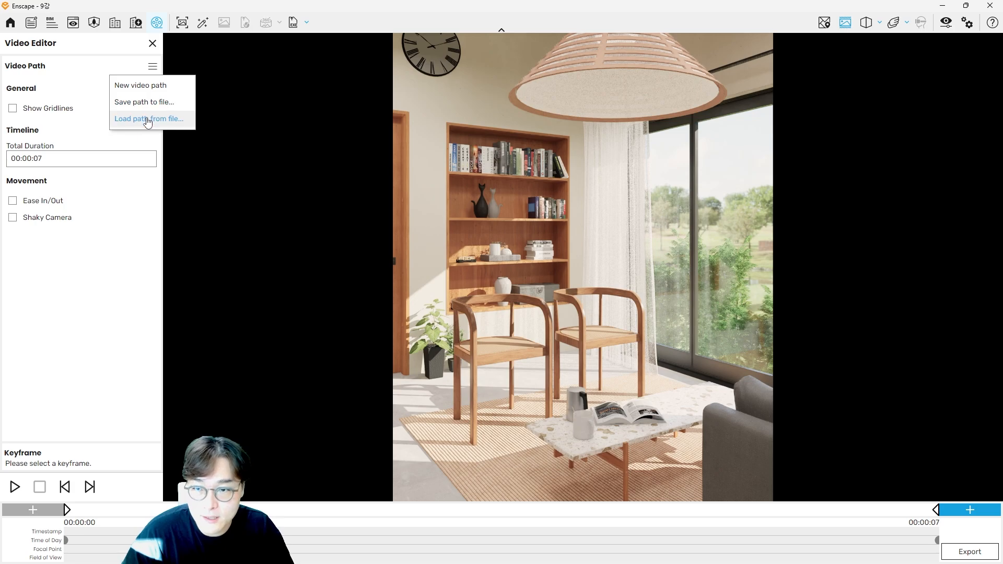
left_click(148, 118)
left_click(122, 104)
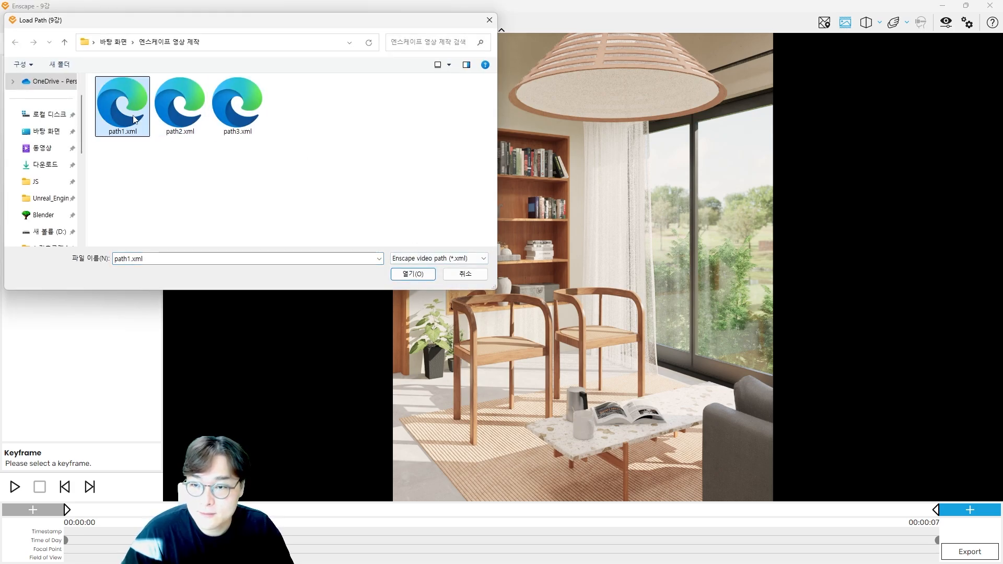
left_click(413, 275)
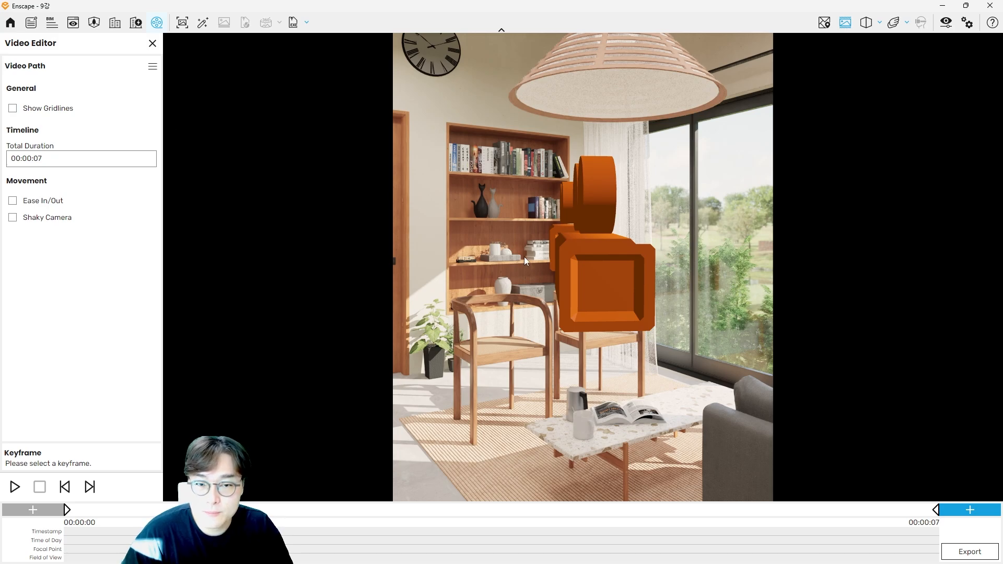
left_click(67, 510)
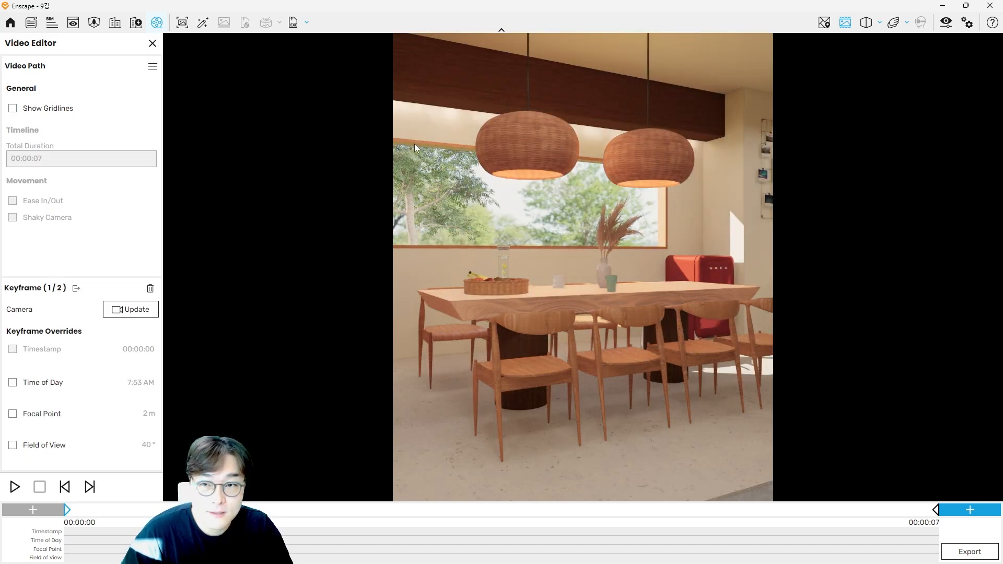
Activate the saved dining-room view E1, return to the Video Editor and preview the loaded path.
left_click(74, 22)
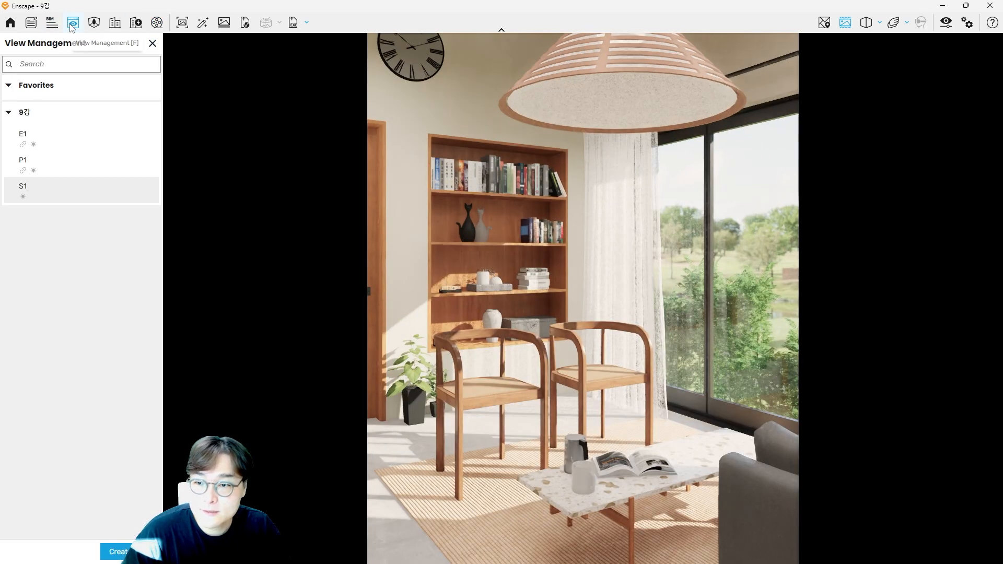
left_click(36, 145)
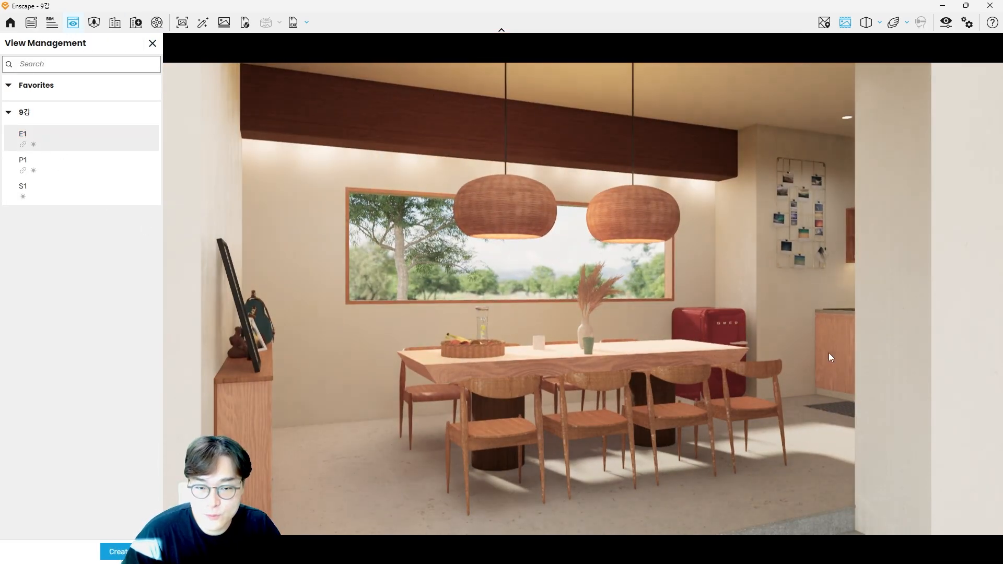
left_click(157, 23)
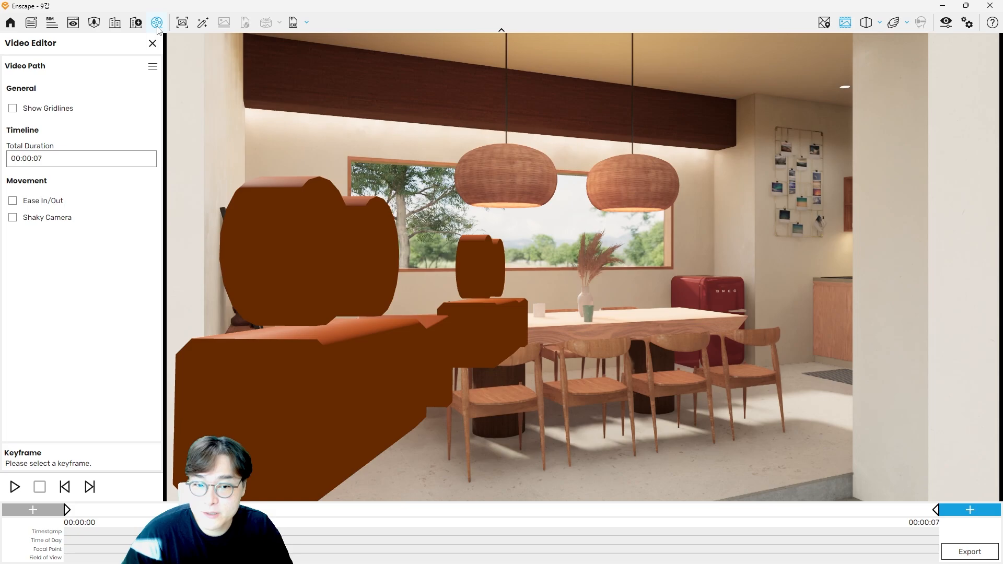
left_click(14, 487)
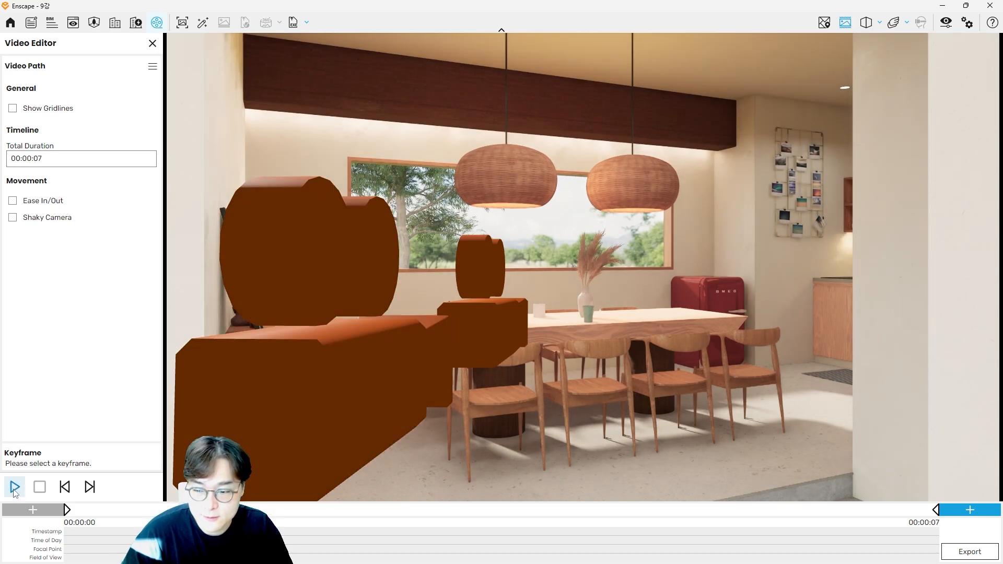